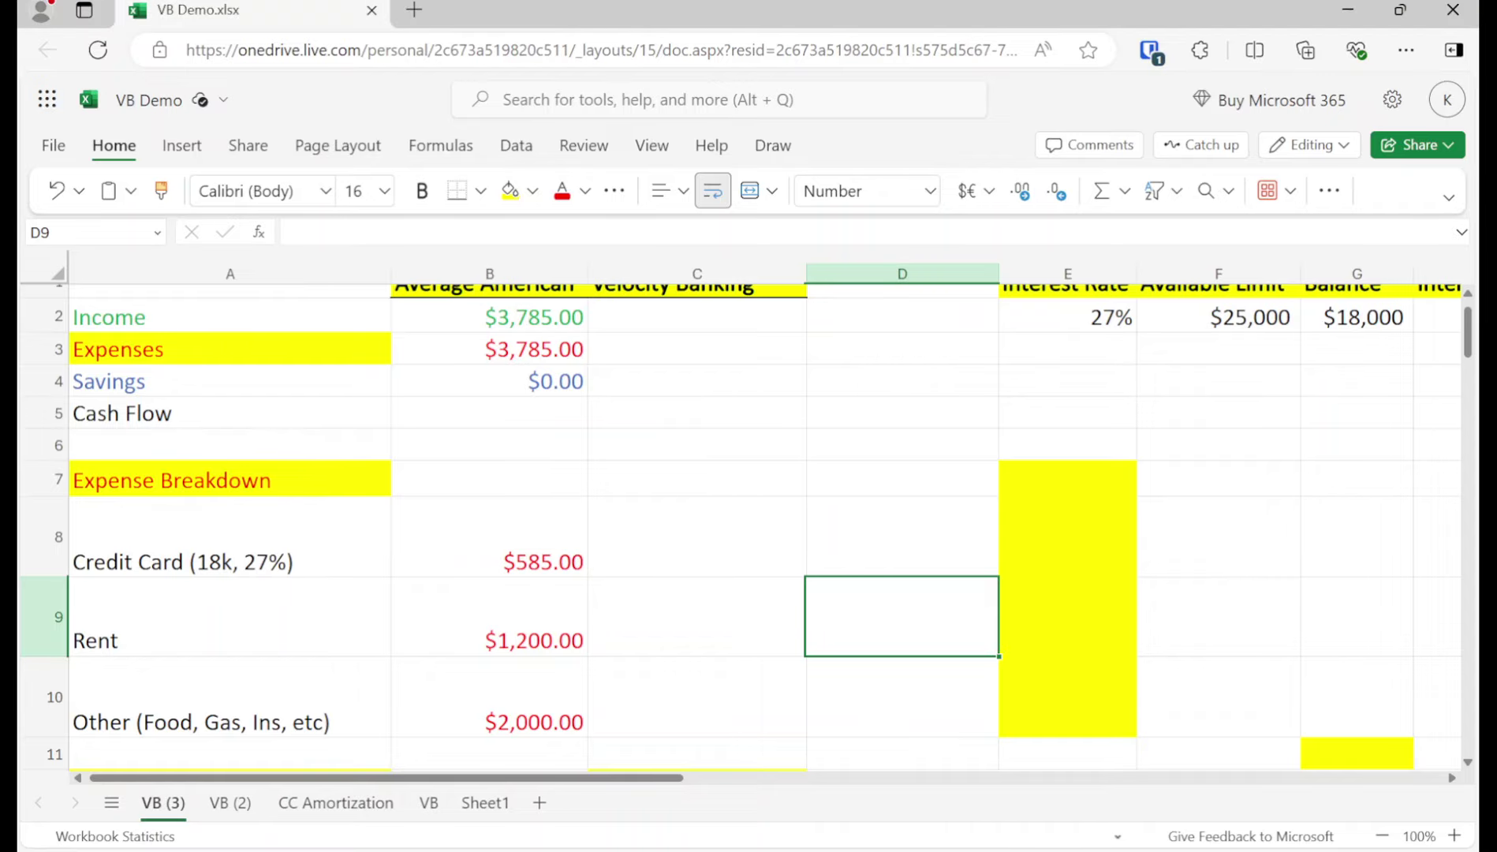
Check the Budget and line-of-credit cells further down column C.
scroll(737, 738, "up", 1)
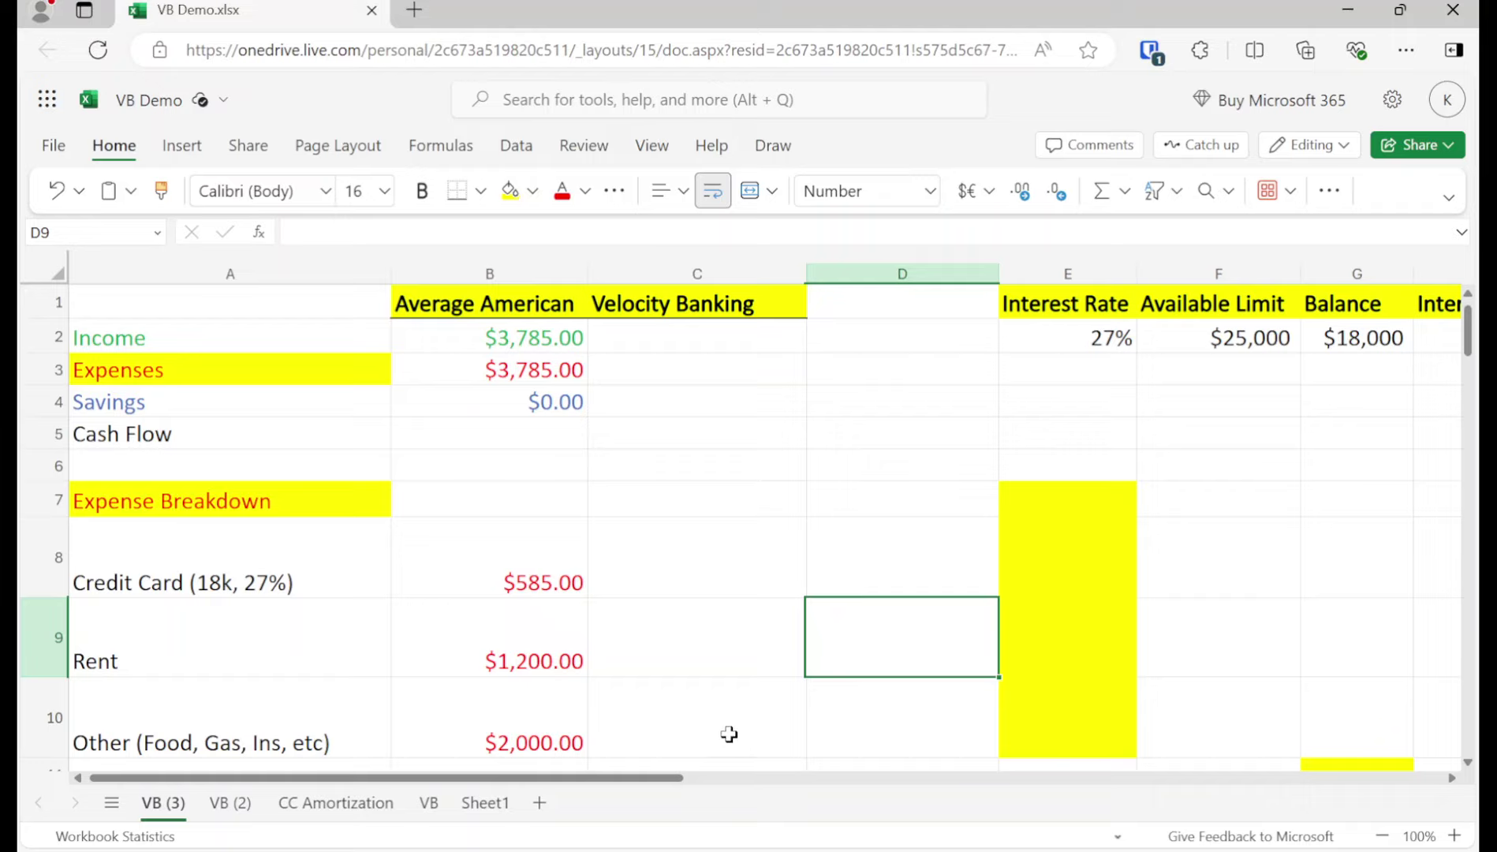
scroll(728, 734, "down", 3)
left_click(723, 723)
scroll(723, 723, "up", 2)
scroll(473, 708, "down", 4)
left_click(688, 640)
scroll(684, 651, "up", 3)
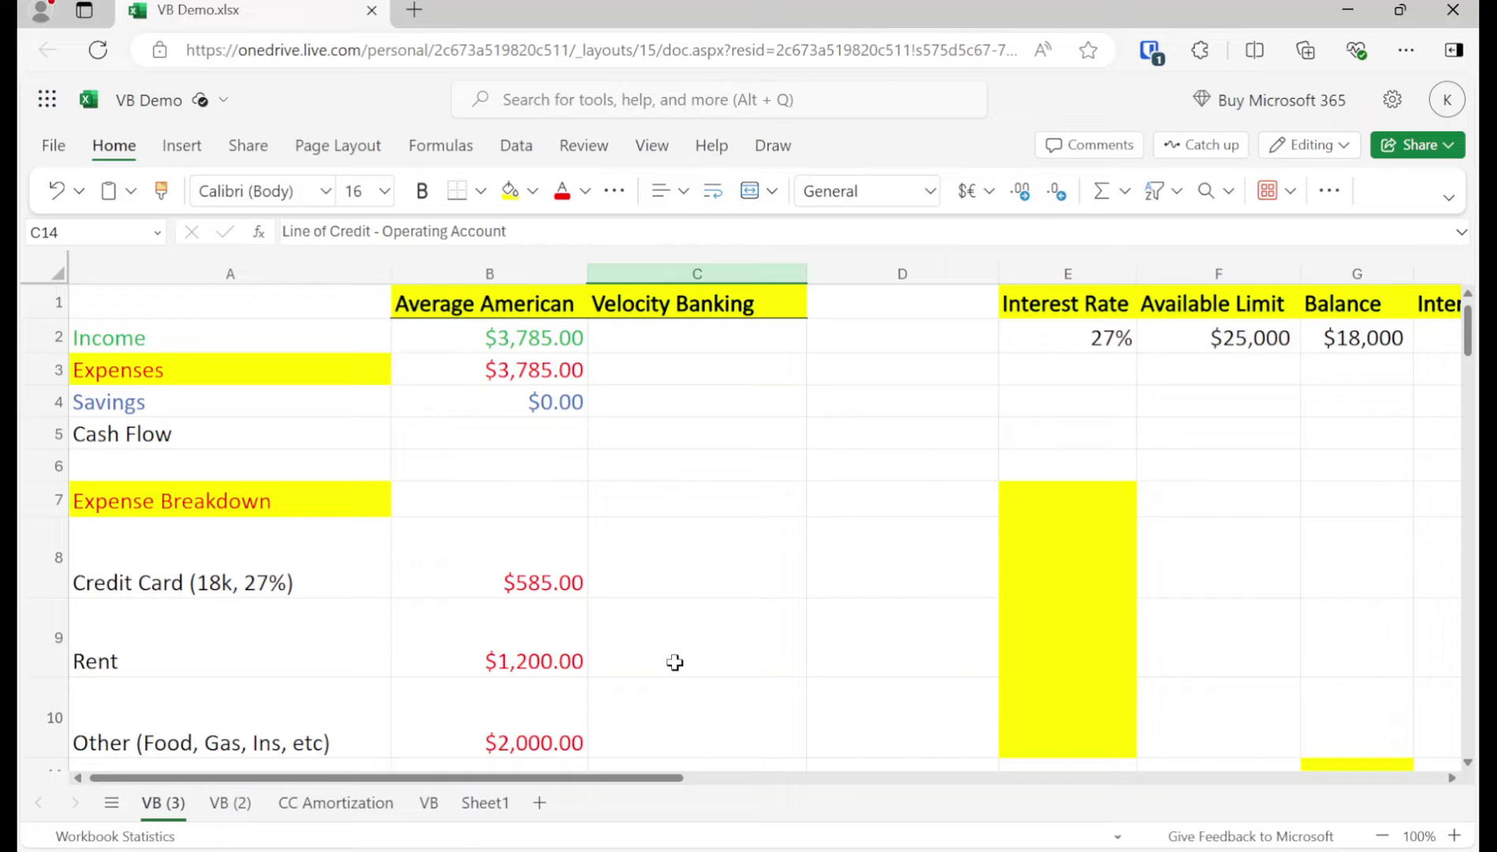
Review the expenses: credit card 585, rent 1,200 and other expenses 2,000.
left_click(207, 566)
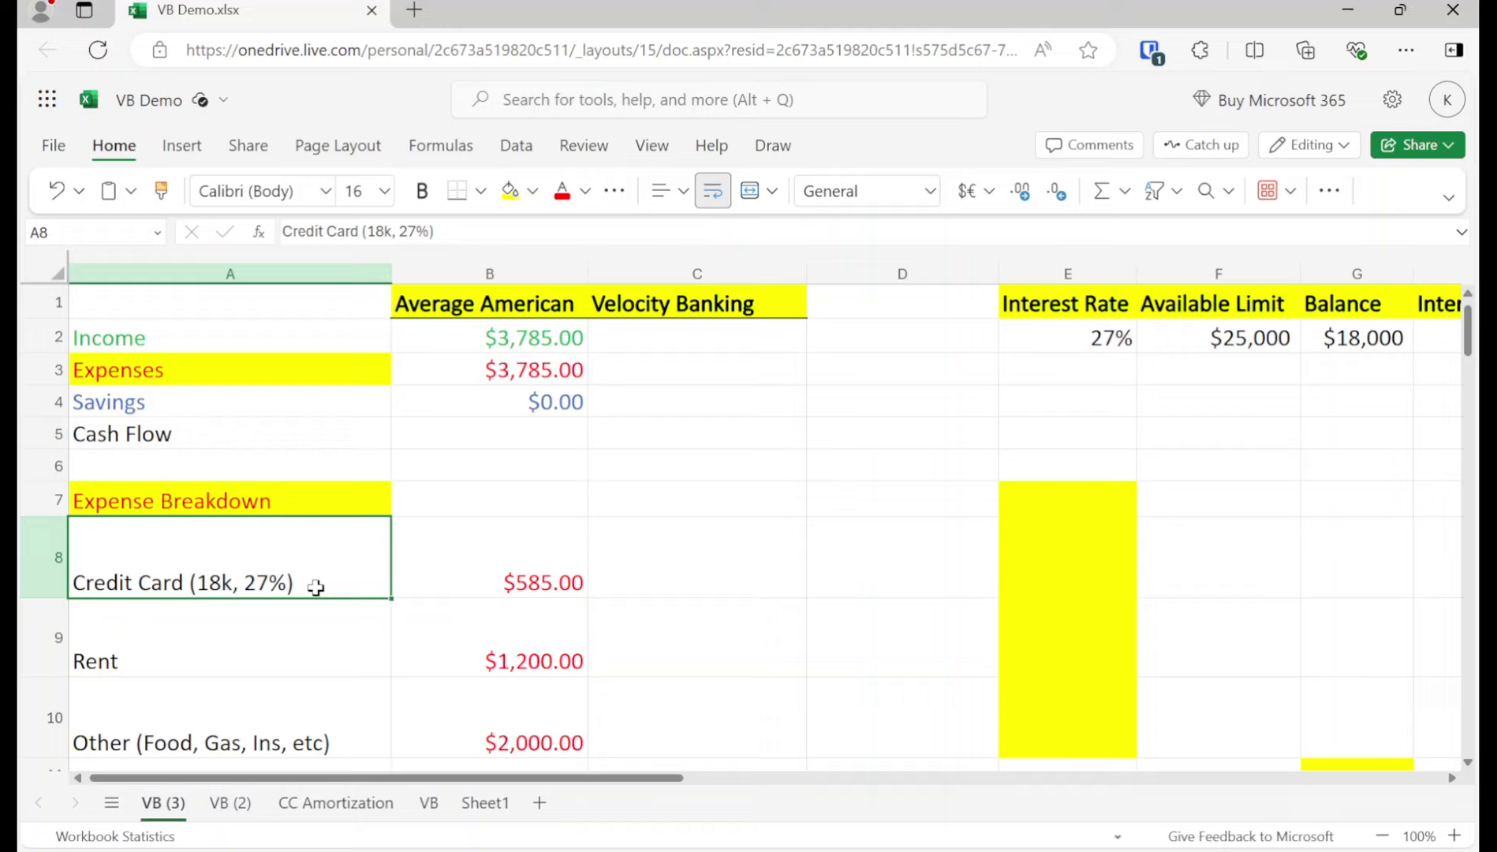
left_click(407, 590)
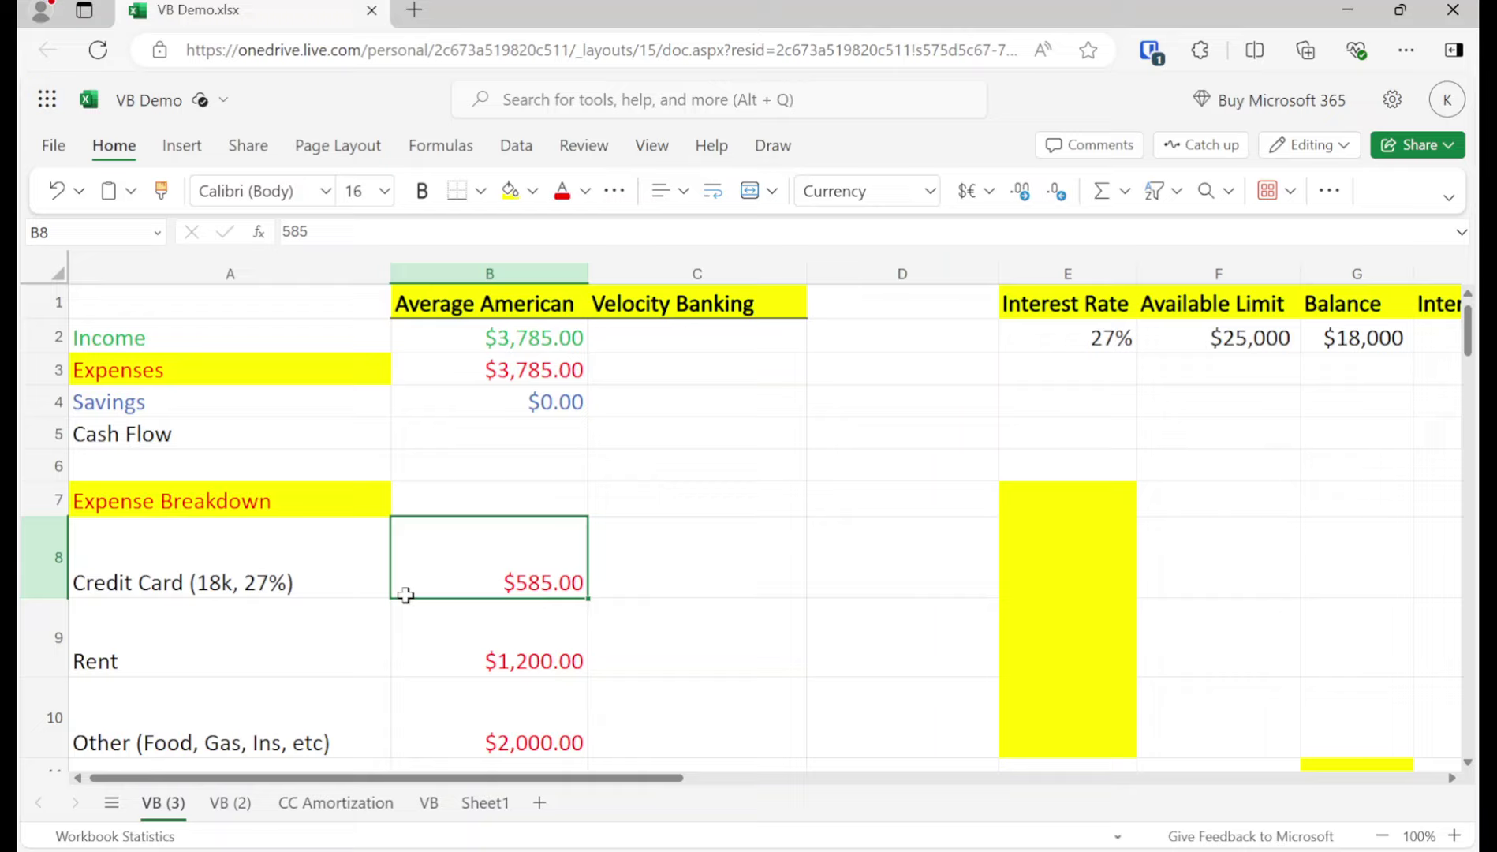
left_click(309, 666)
left_click(489, 663)
left_click(308, 725)
left_click(526, 738)
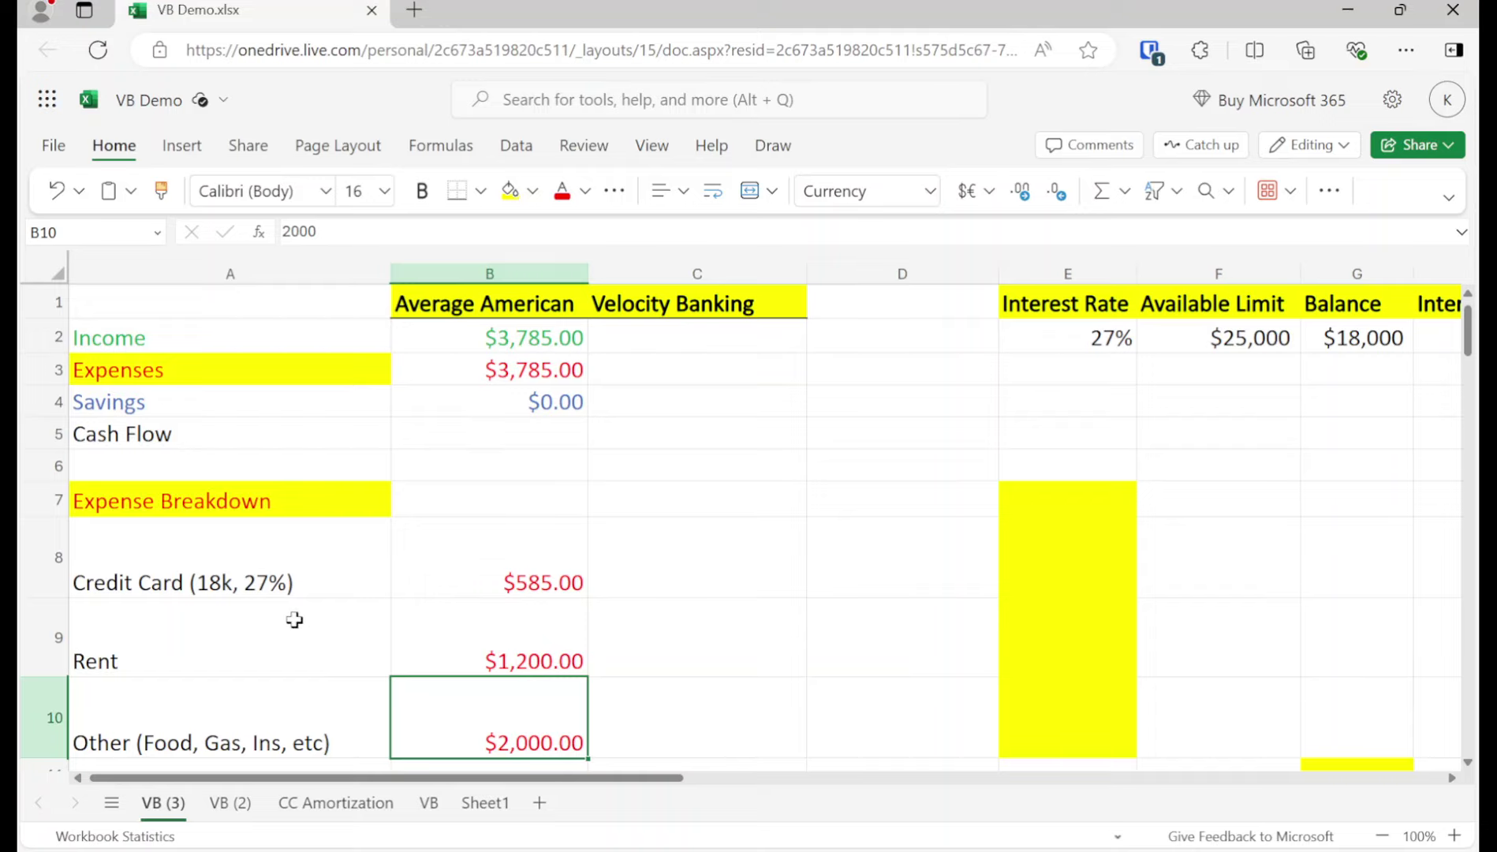
Copy the $3,785.00 income from B2 into C2 and enter 0 savings in C4.
left_click(518, 336)
key("ctrl+c")
key("Right")
key("ctrl+v")
key("Escape")
key("Down")
key("Down")
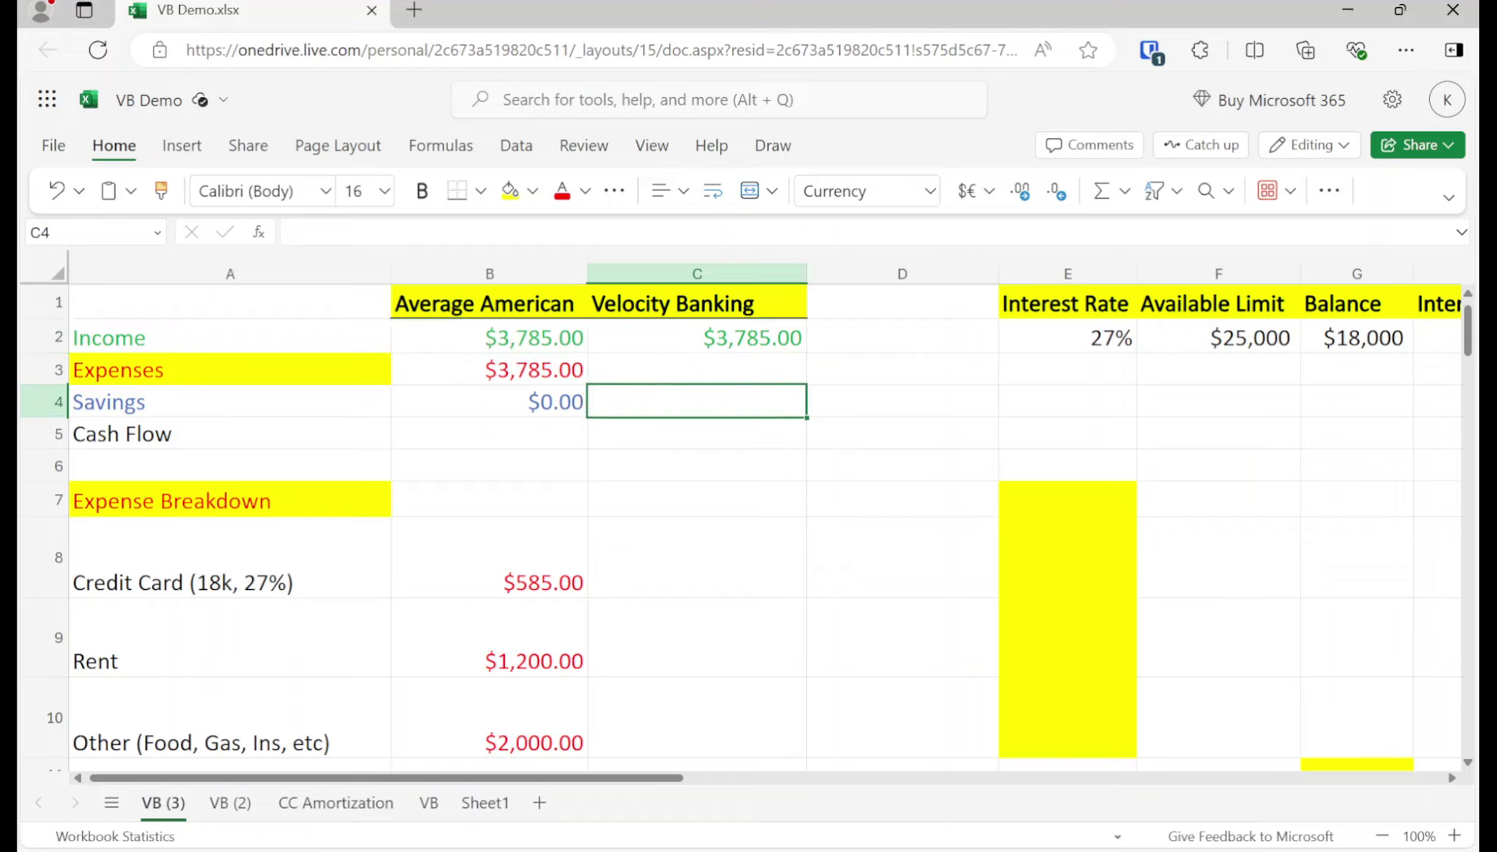
type("0")
key("ctrl+Return")
Review the Velocity Banking header and the credit card and Rent expense rows.
key("Up")
key("Up")
key("Up")
key("Left")
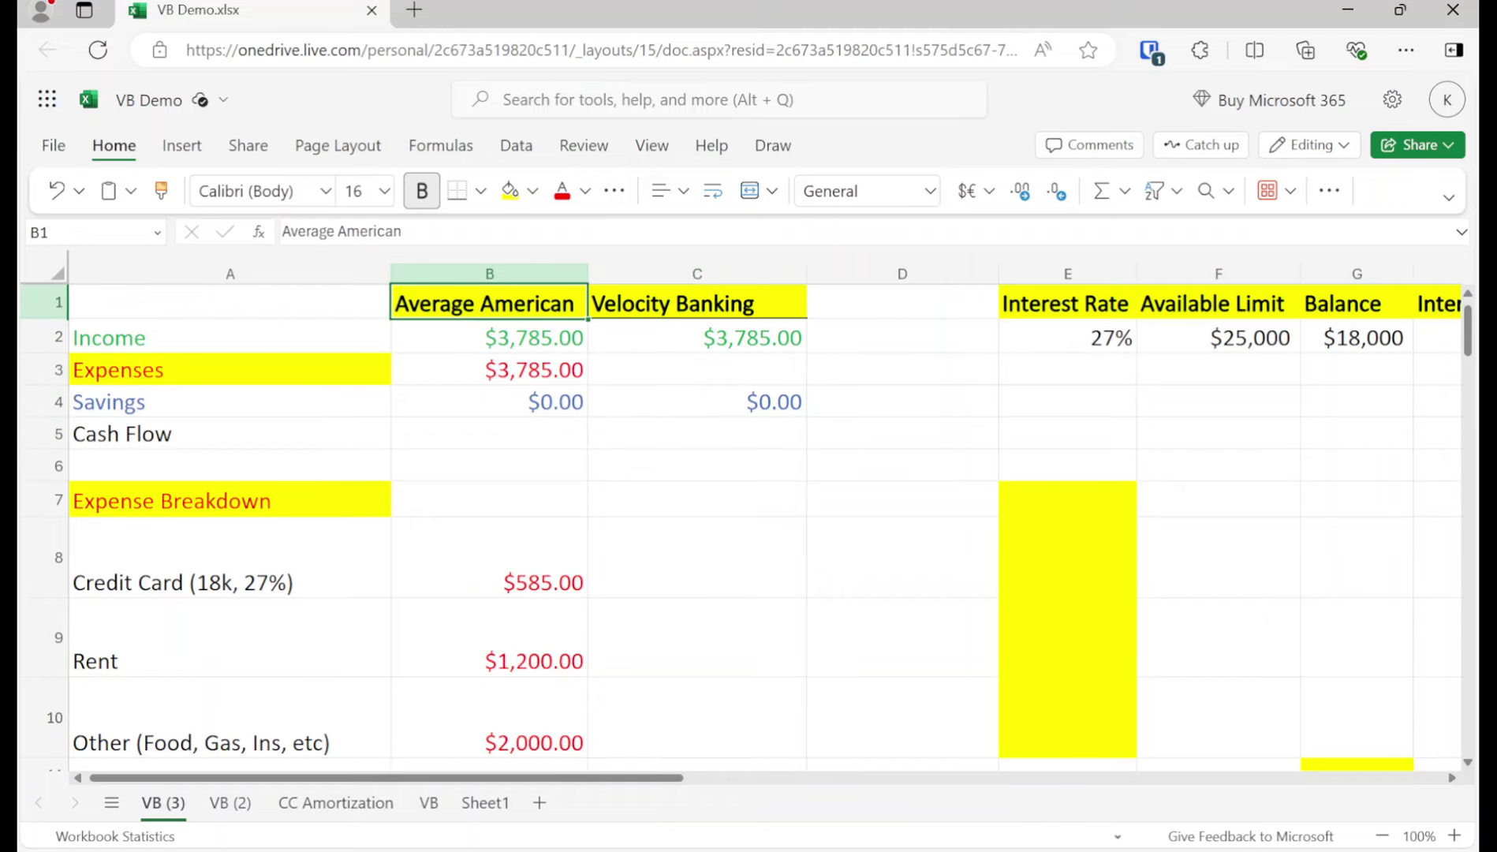
left_click(698, 303)
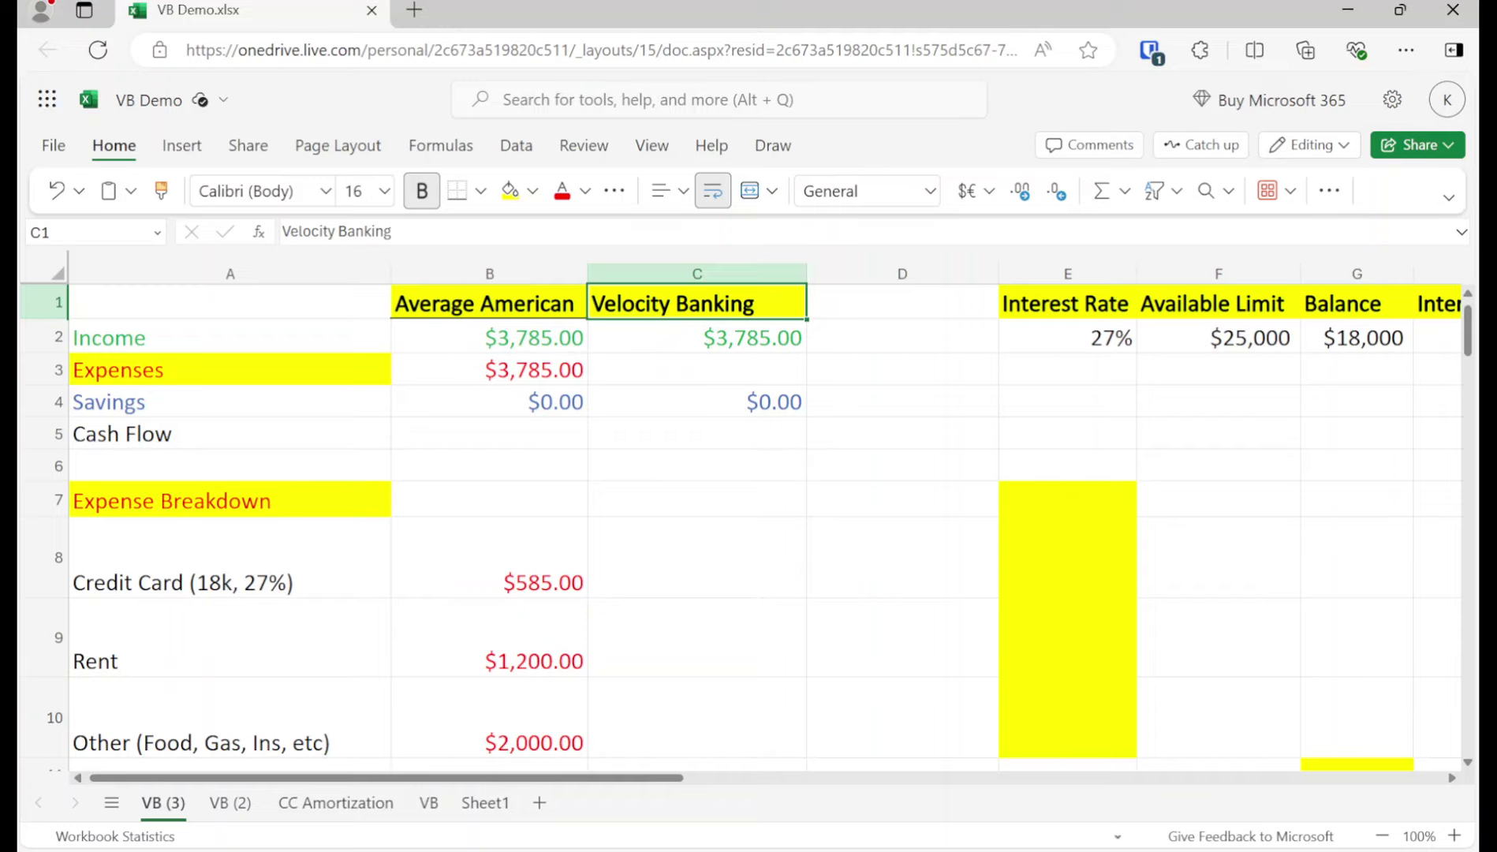
key("Left")
key("Left")
key("Down")
key("Down")
key("Down")
key("Down")
key("Down")
key("Down")
key("Down")
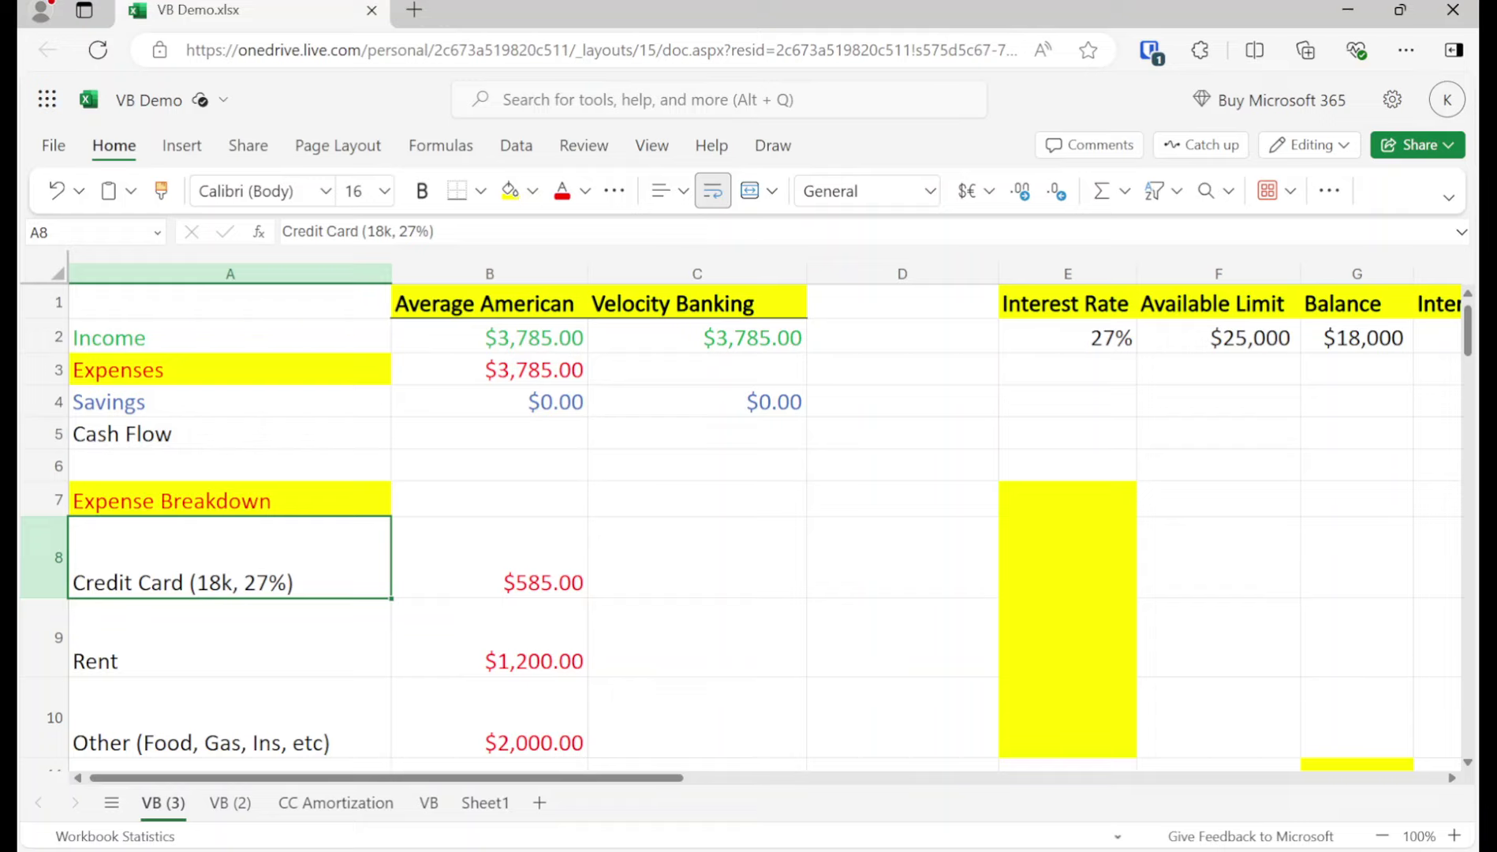
left_click(316, 667)
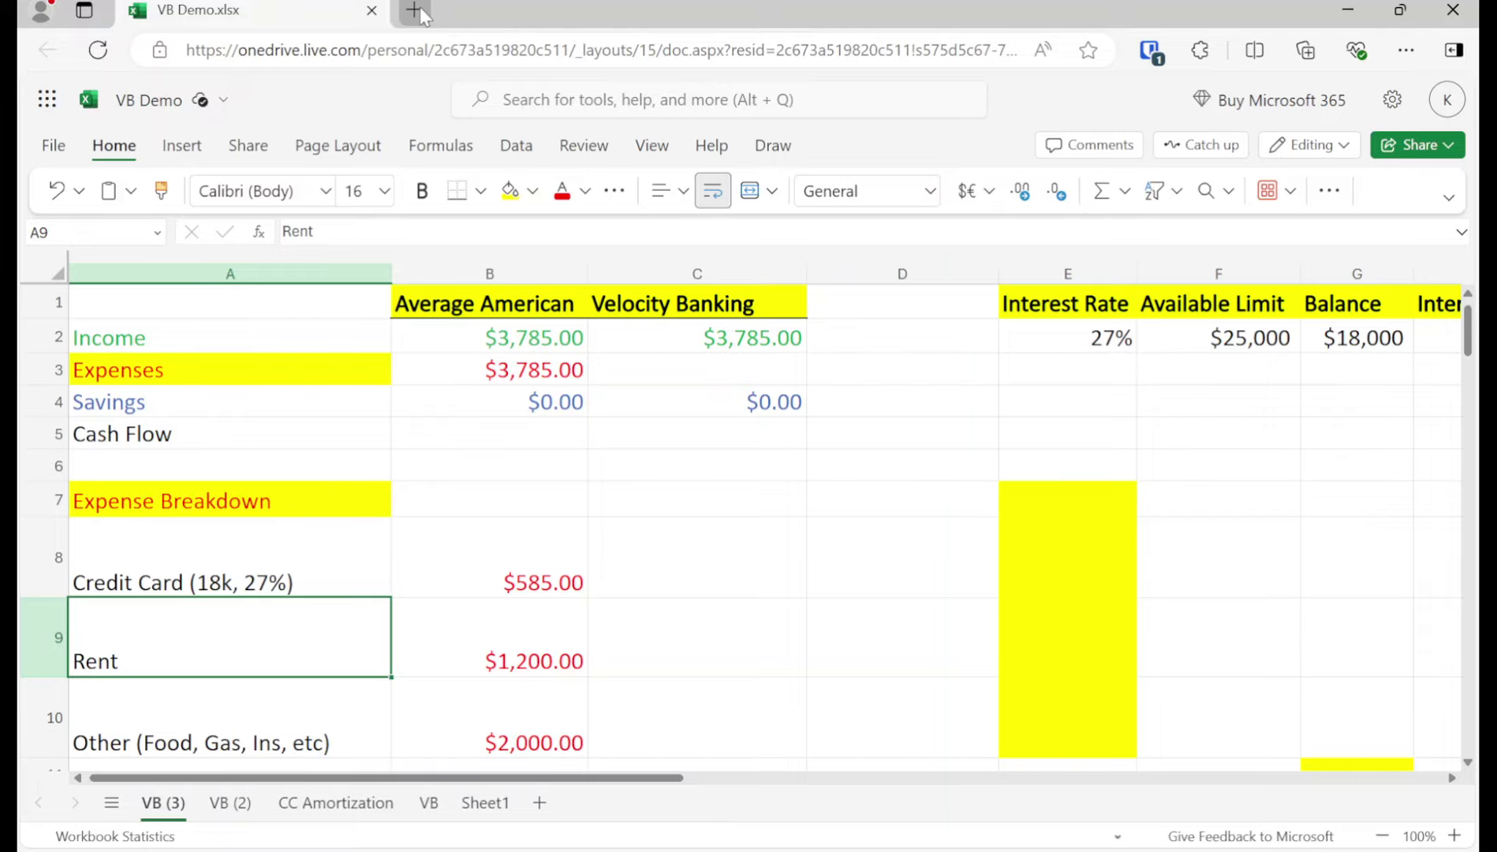
In a new tab, search 'bilt credit card' and open the Bilt Mastercard page.
left_click(415, 9)
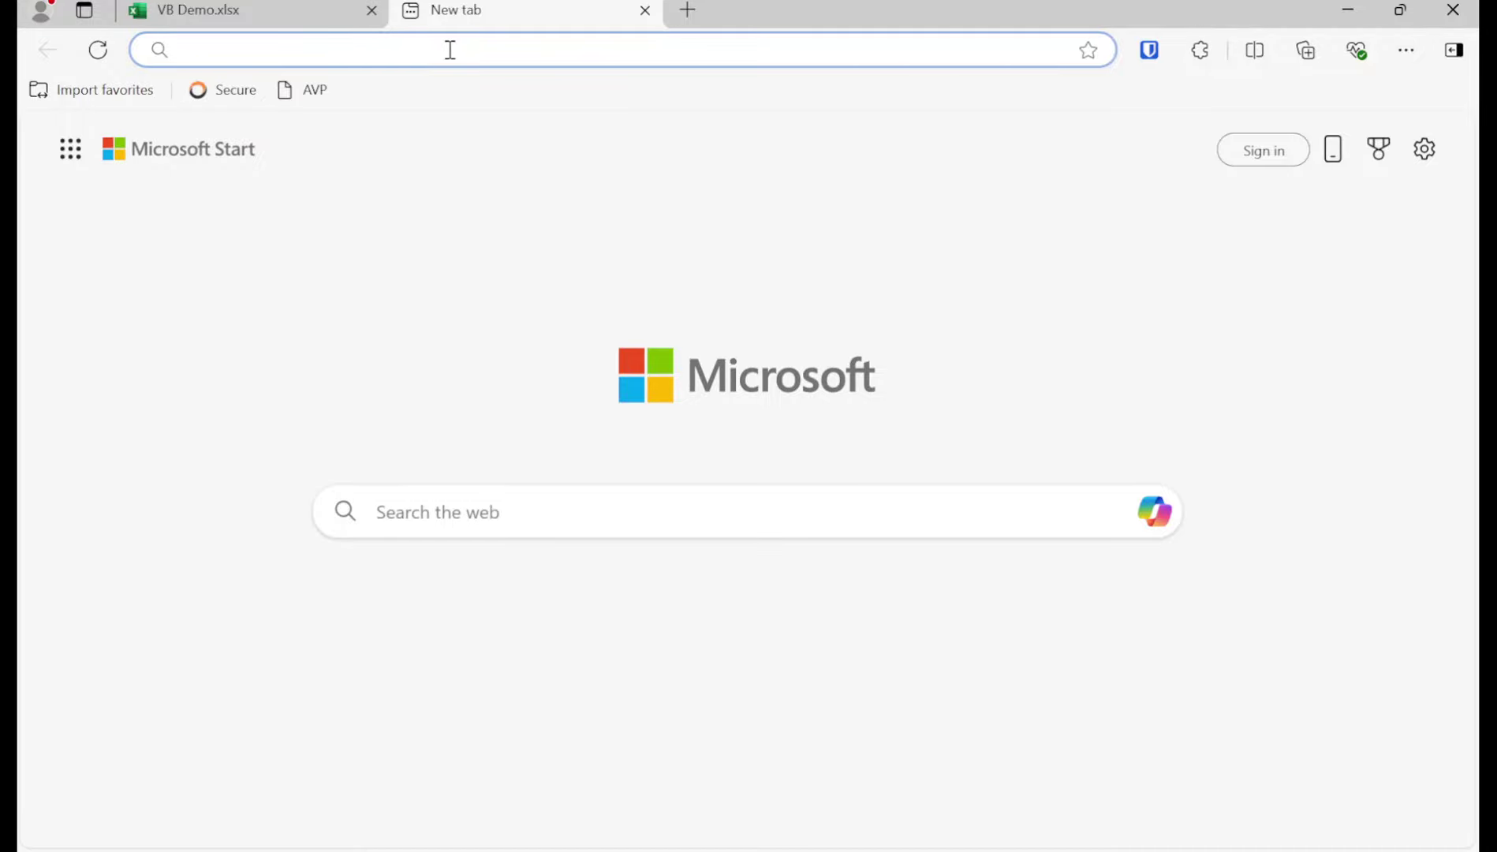
type("bilt")
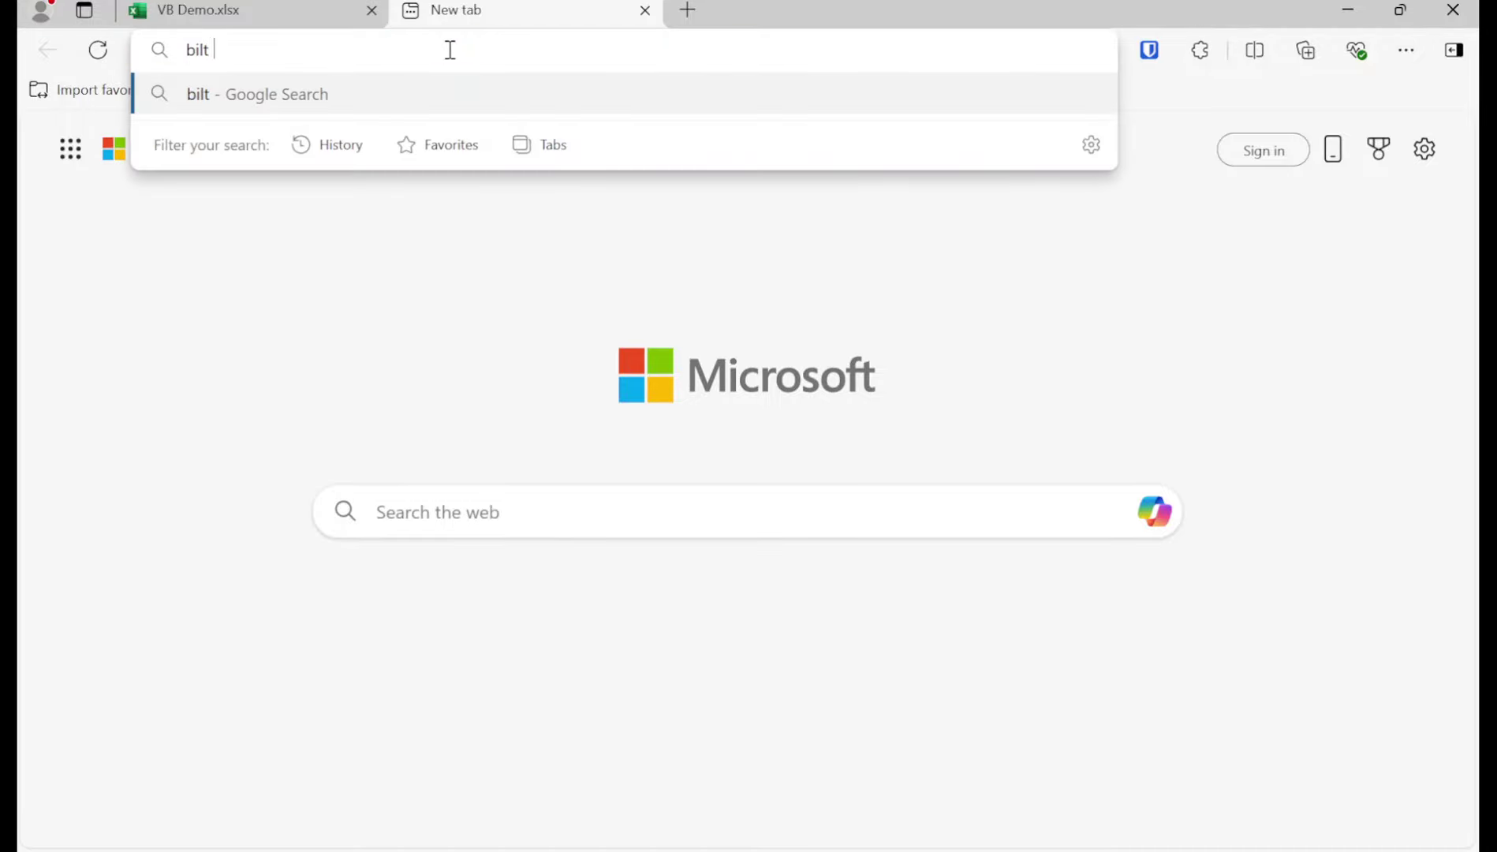
type(" credit card")
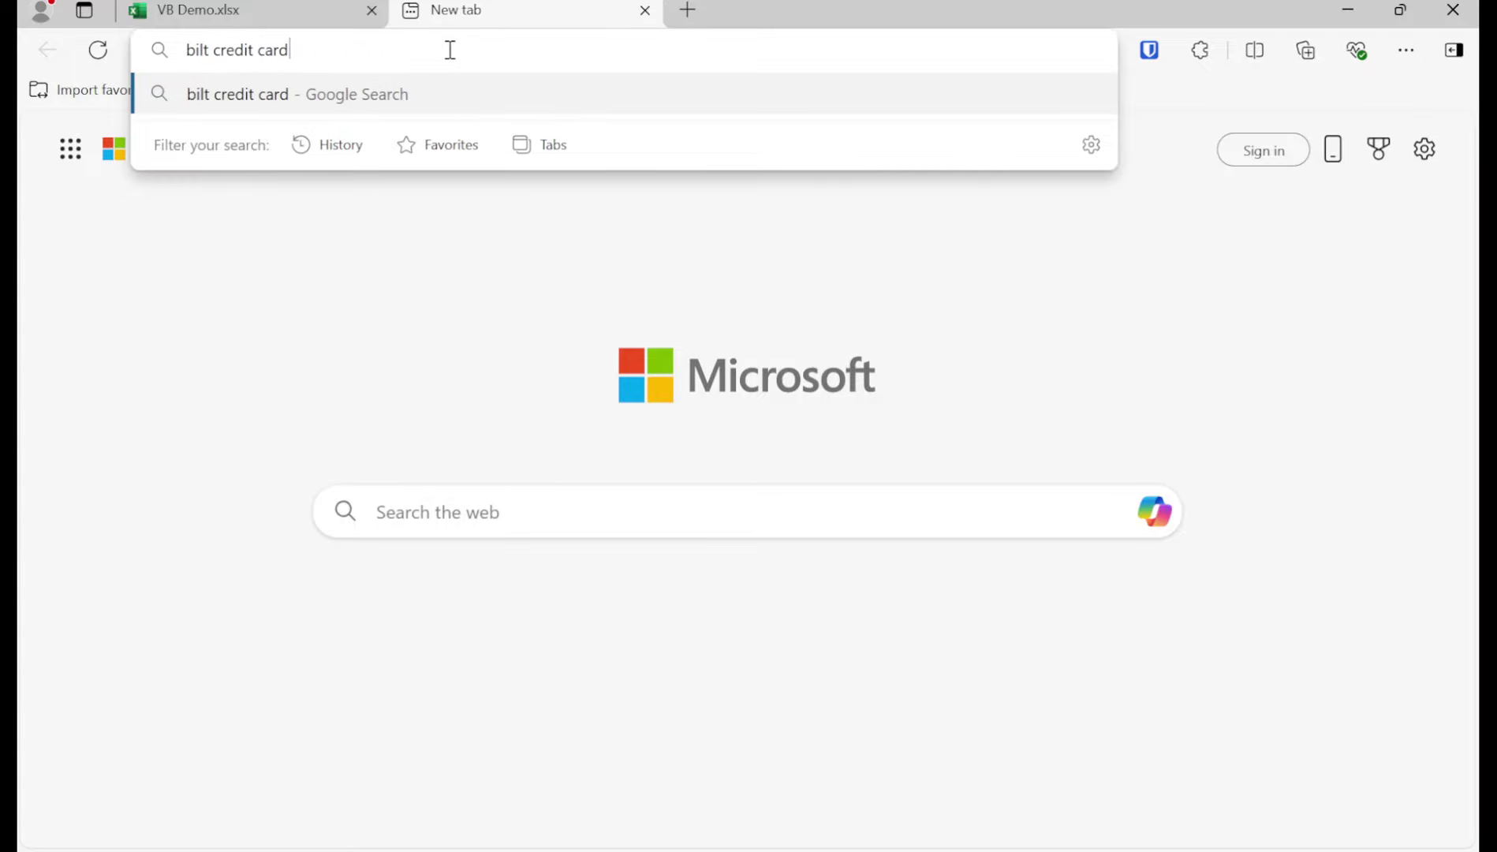
key("Return")
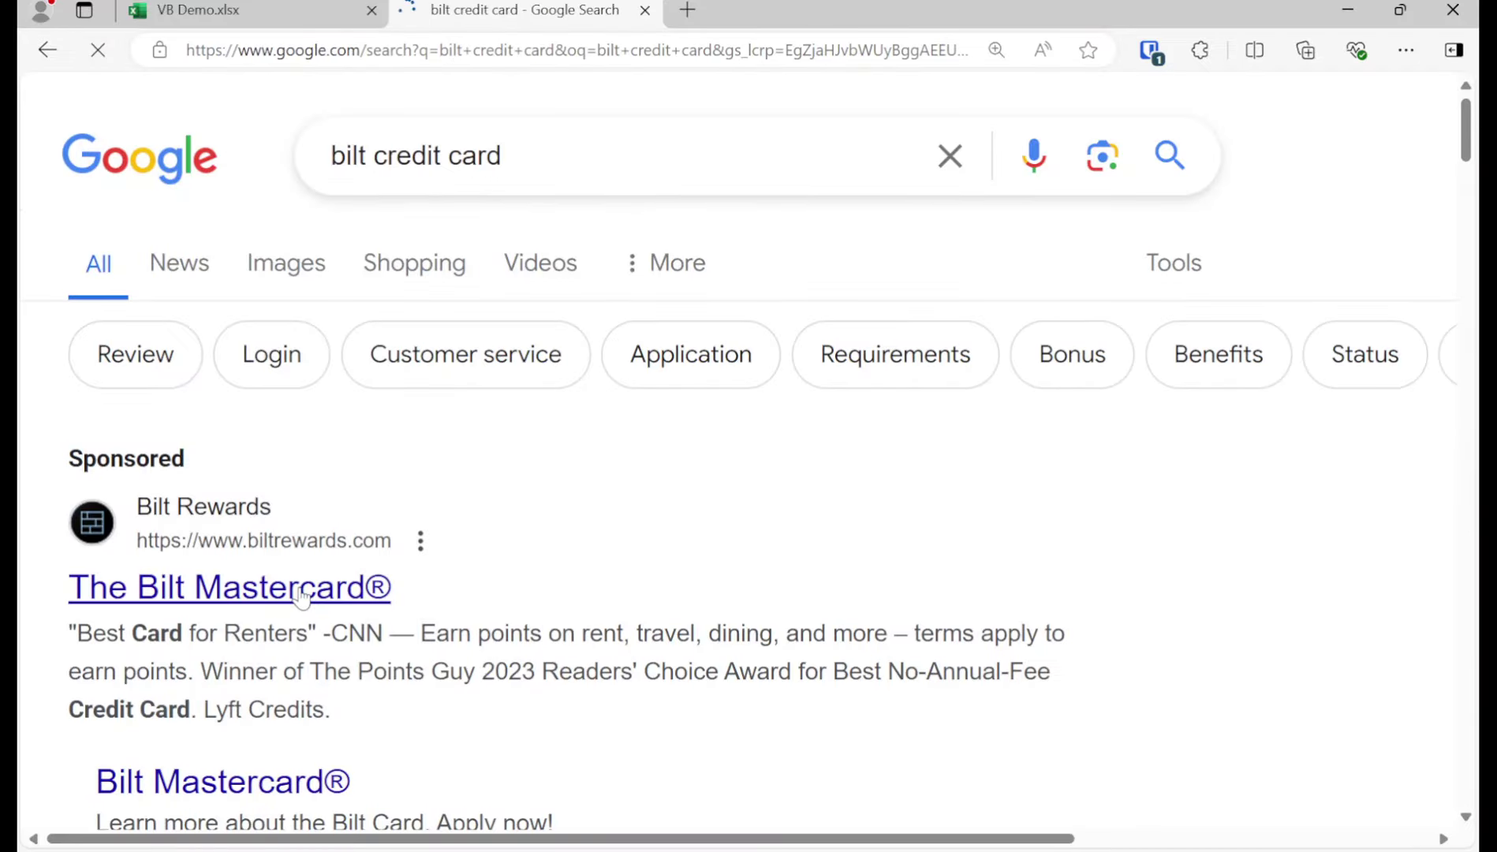
left_click(302, 597)
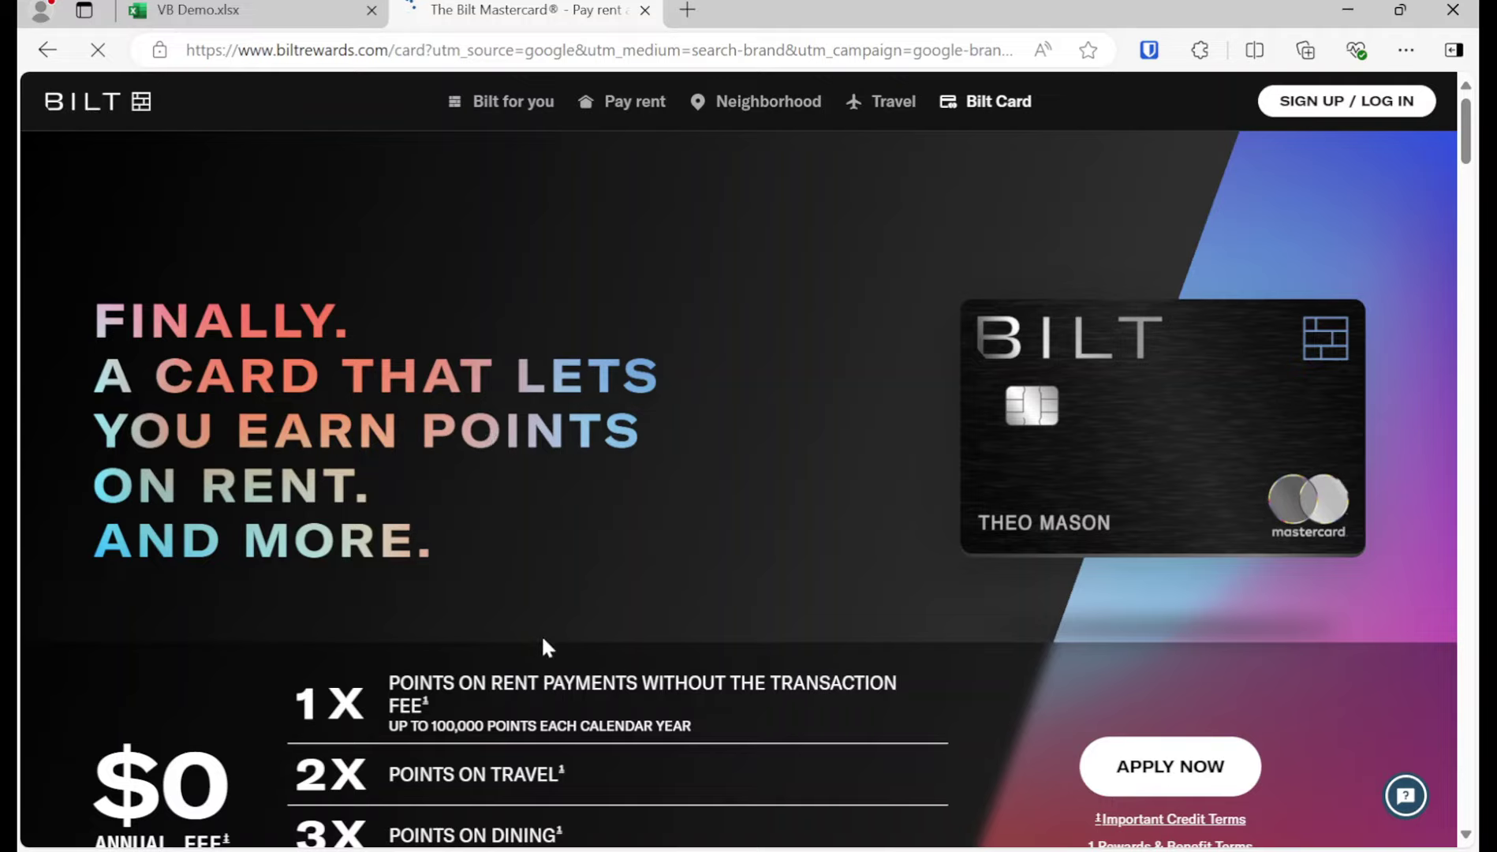
Search 'plastiq credit card rent' and open Plastiq's article on paying rent by credit card.
left_click(376, 52)
type("plastiq")
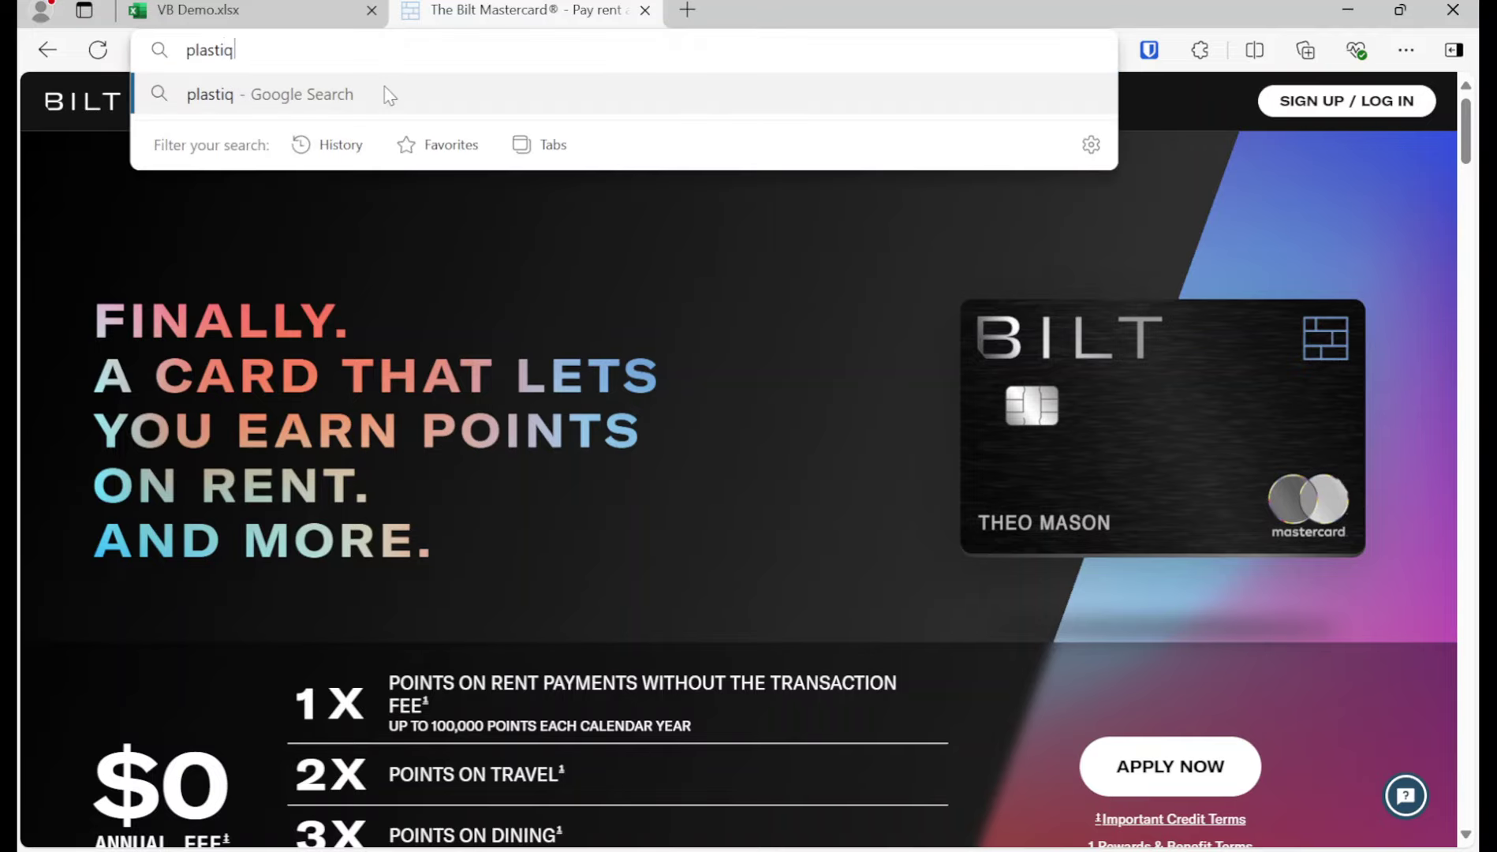
type(" credit card")
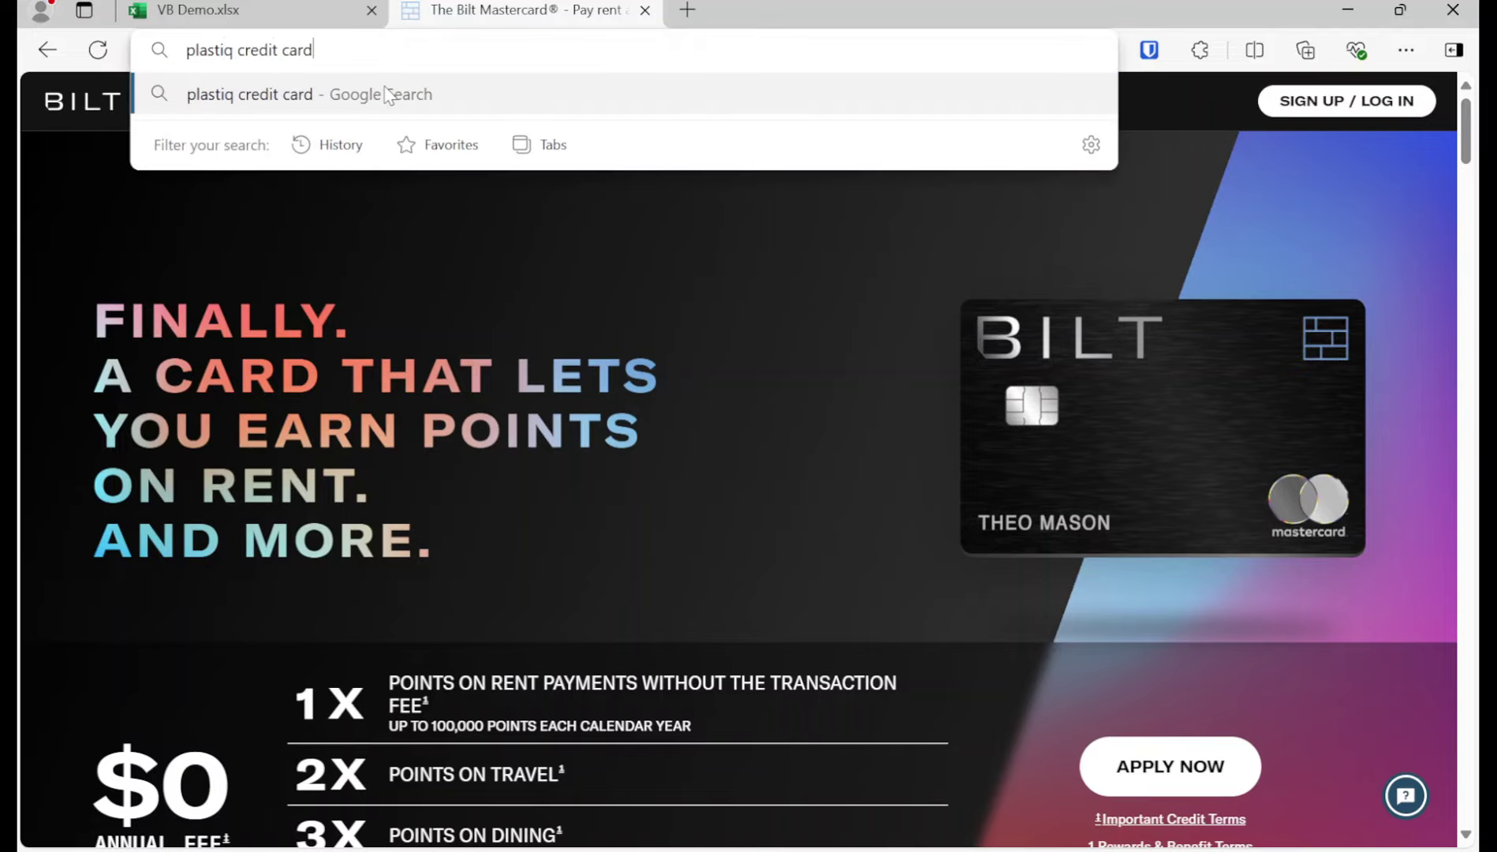
key("Return")
left_click(635, 173)
type("rent")
key("Return")
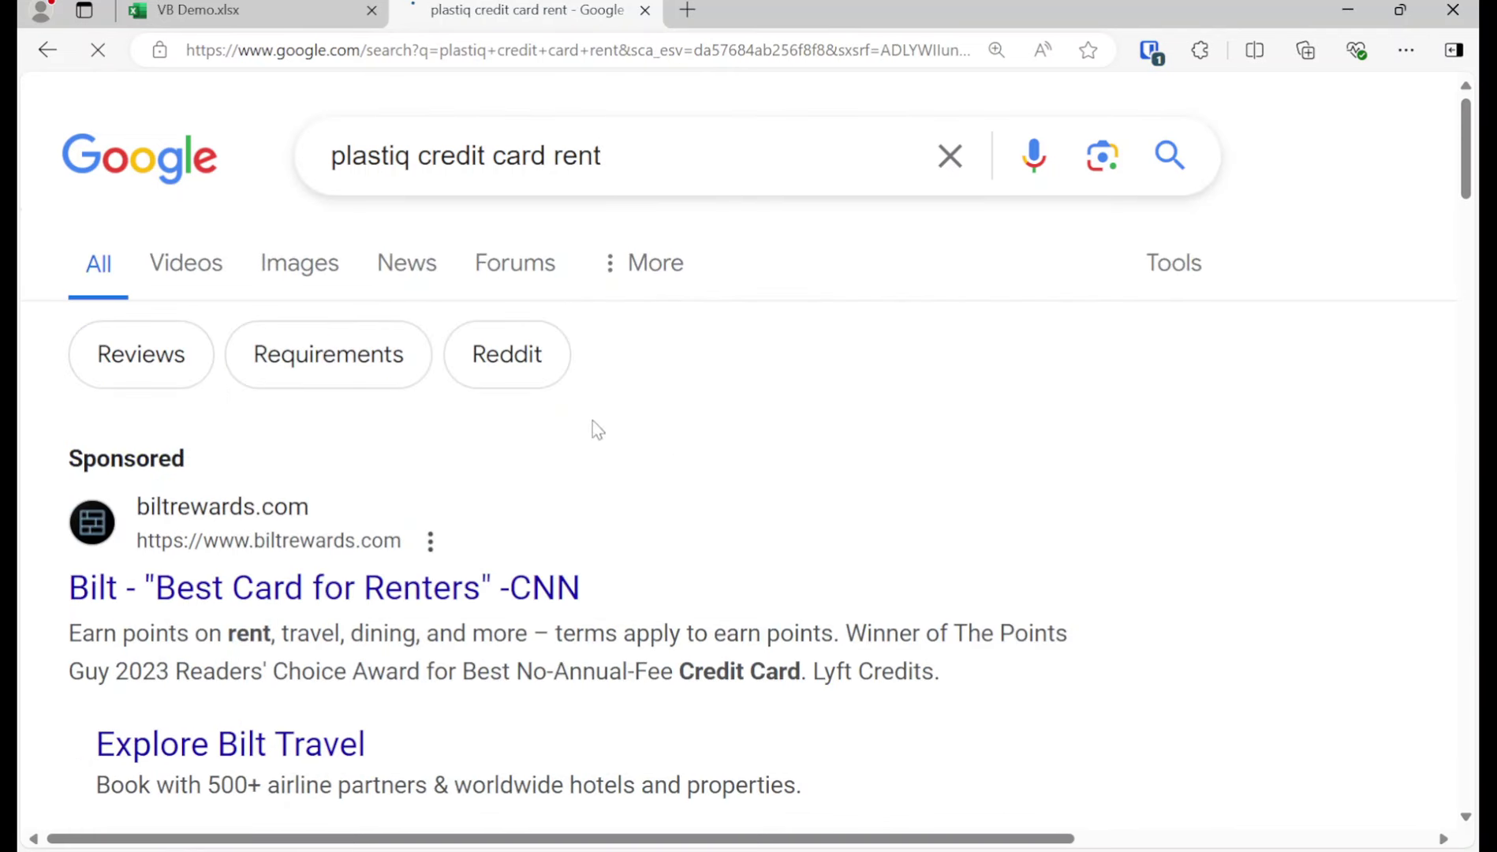
scroll(582, 473, "down", 5)
scroll(575, 529, "down", 3)
left_click(260, 380)
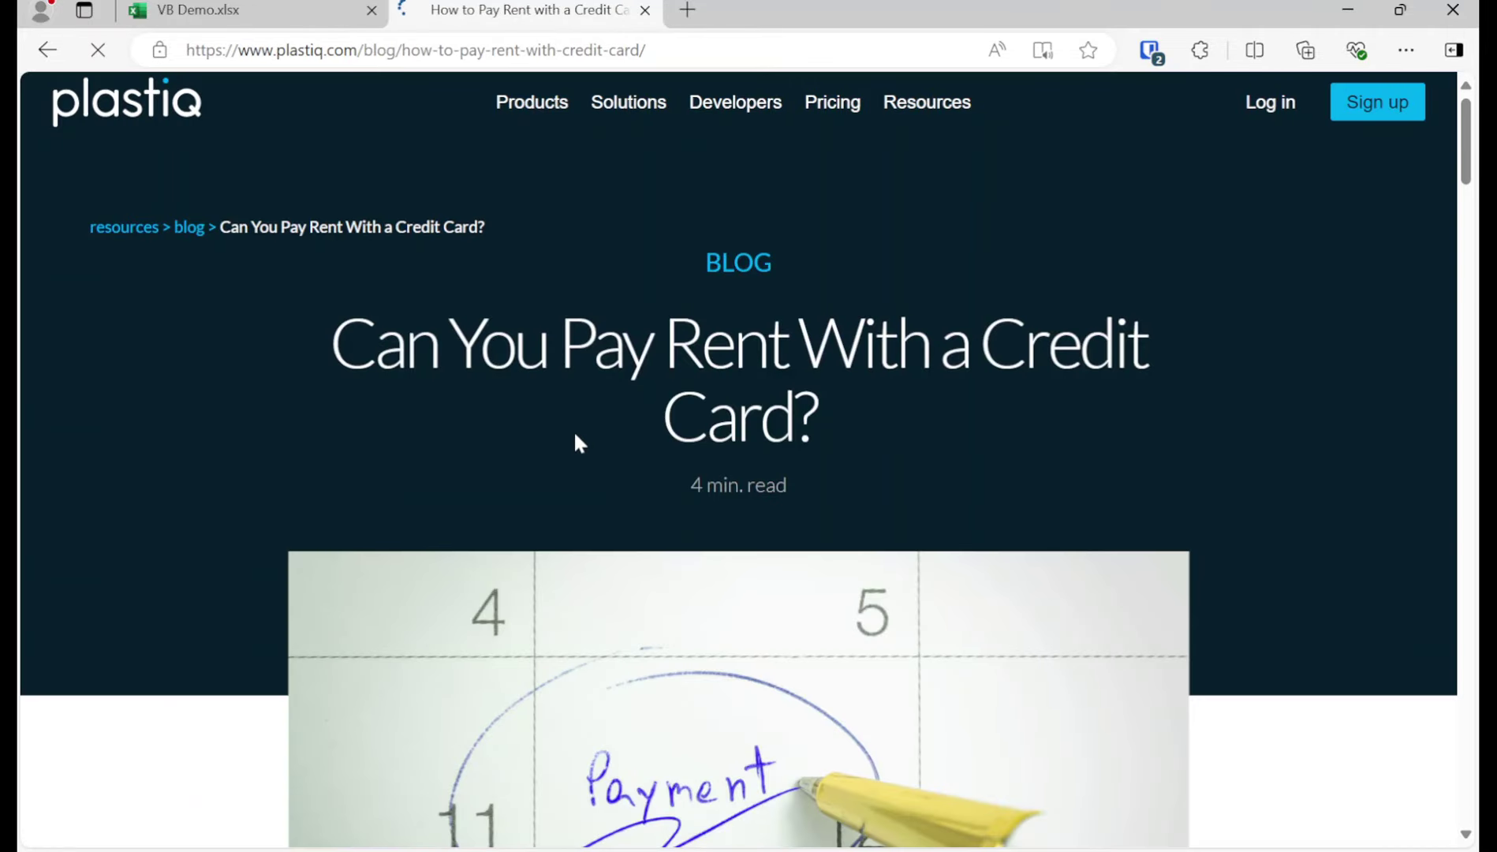
Read down to the 'Pay Your Rent With Plastiq' heading, then return to VB Demo.xlsx.
scroll(559, 468, "down", 5)
scroll(559, 477, "down", 6)
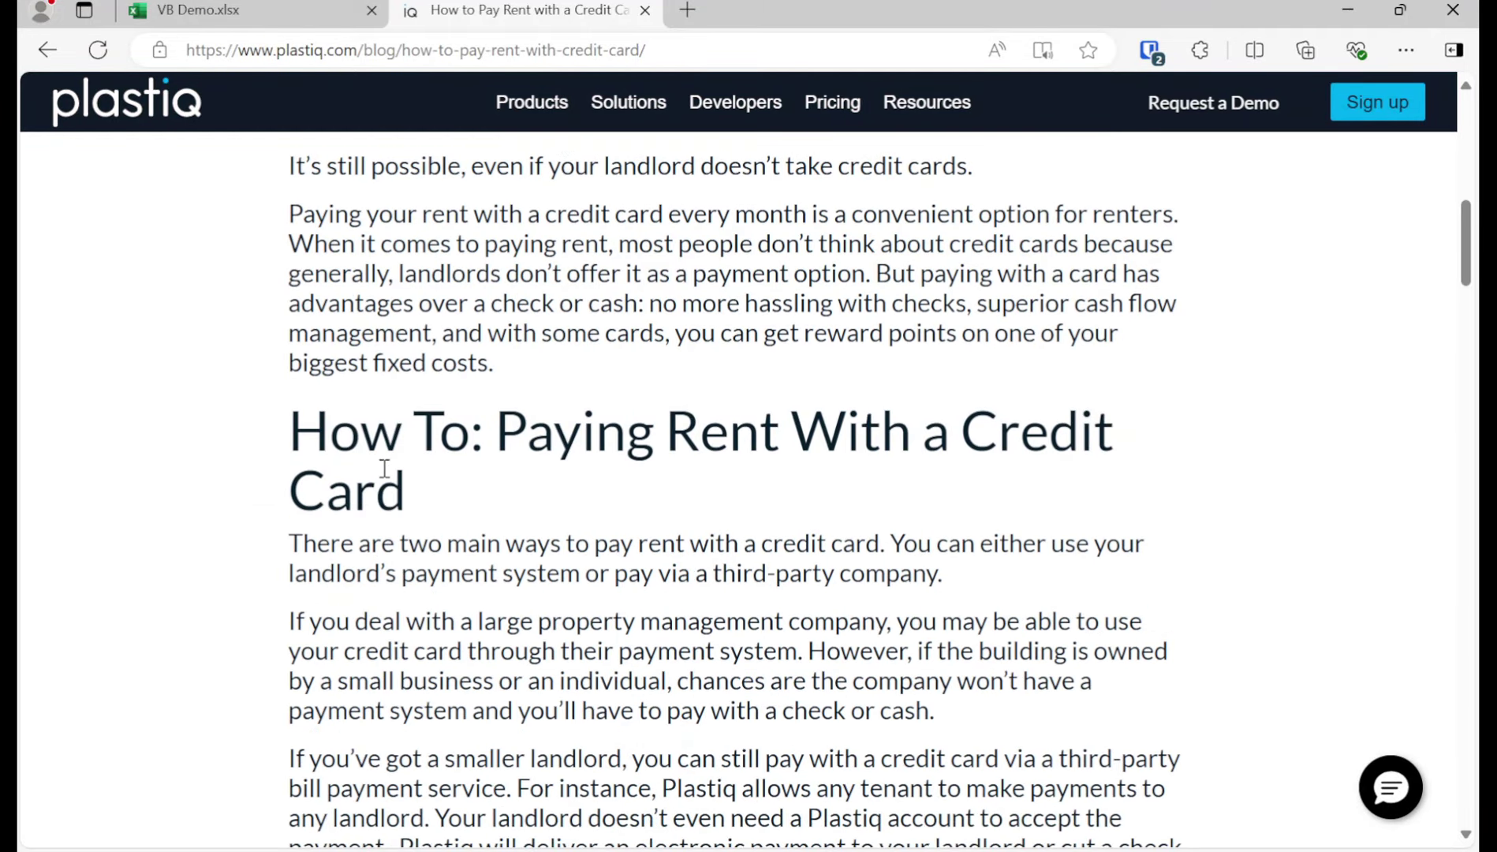
scroll(372, 458, "down", 7)
left_click_drag(290, 343, 944, 337)
left_click(955, 349)
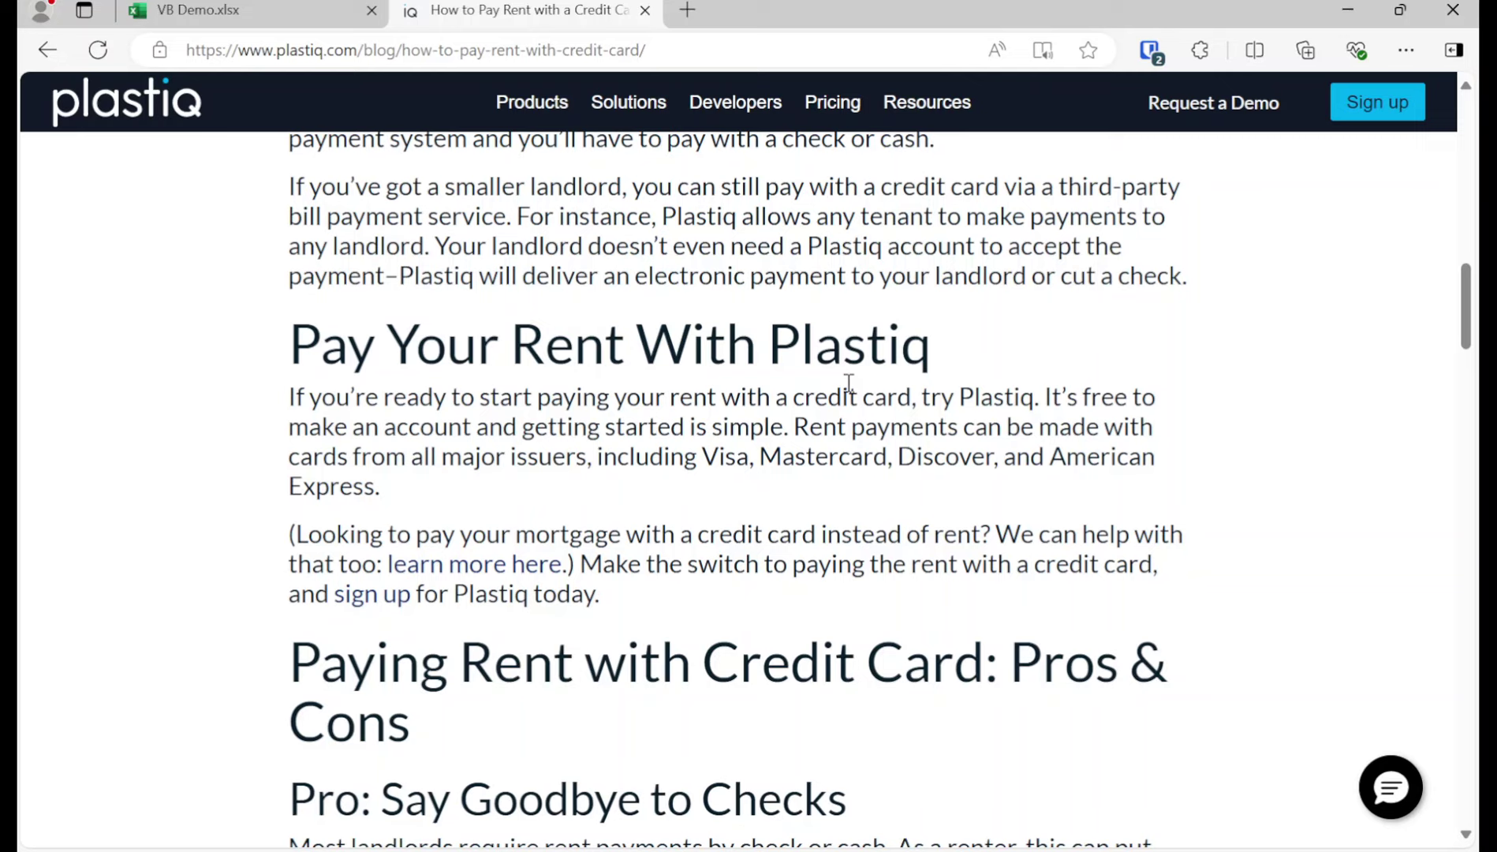
left_click(197, 10)
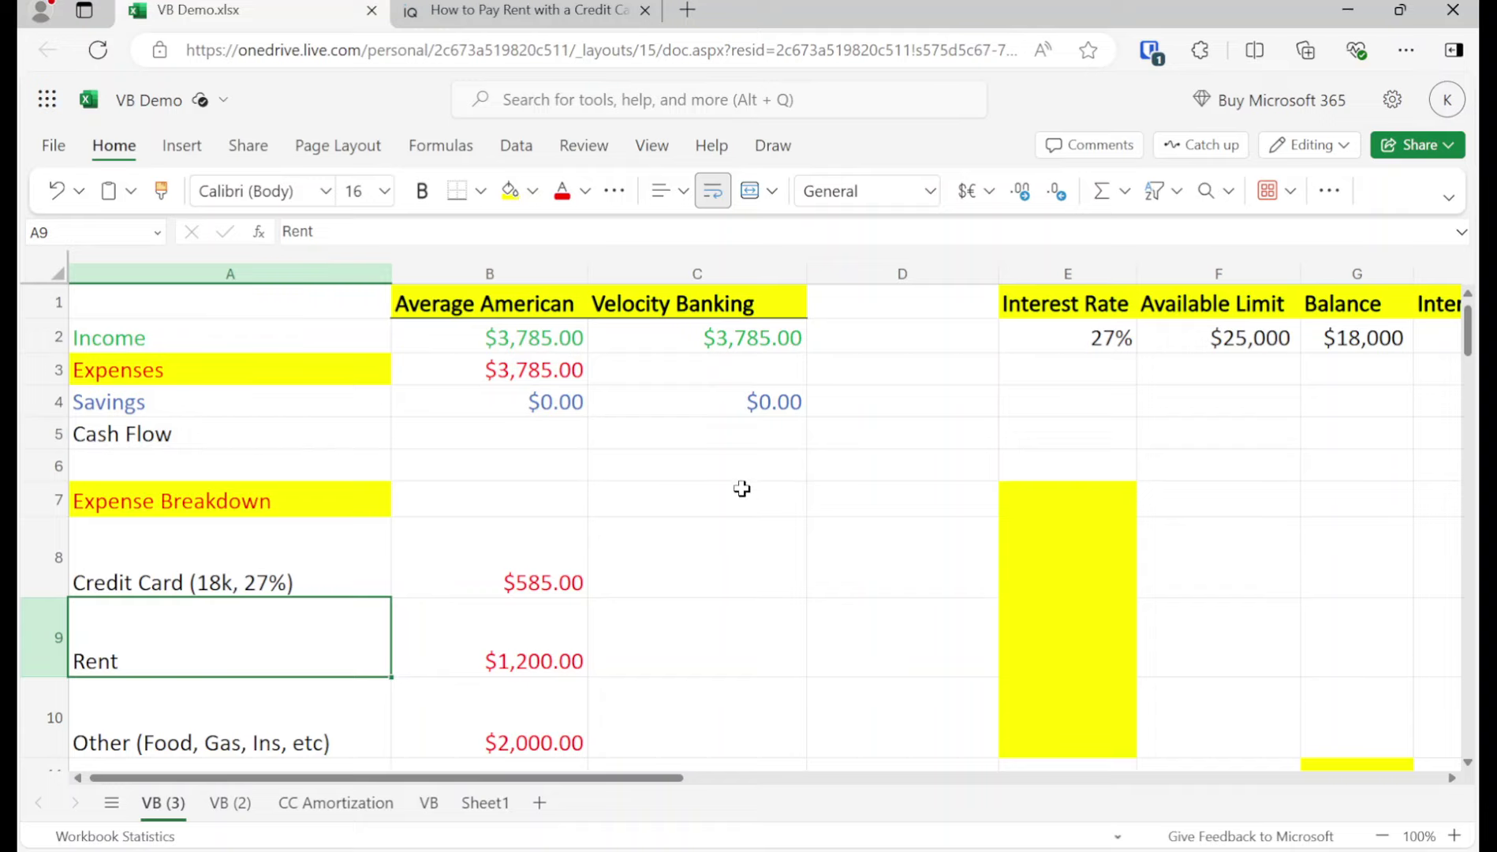
Copy the expenses total formula from B3 into C3.
left_click(698, 580)
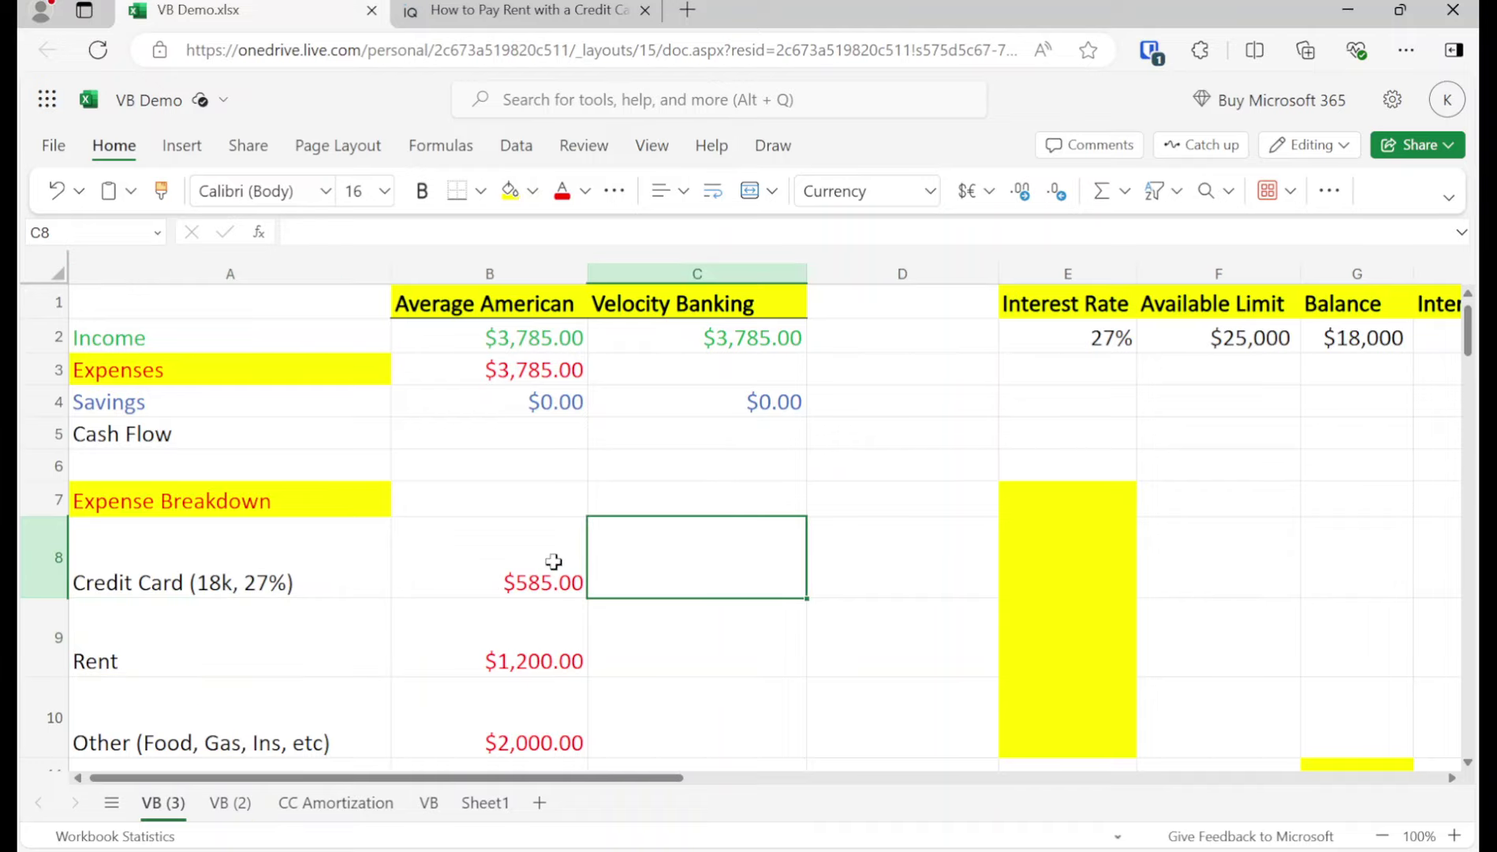
left_click(535, 375)
key("ctrl+c")
key("Right")
key("ctrl+v")
Copy the three expense amounts in B8:B10 into C8:C10.
key("Down")
key("Left")
key("Down")
key("Down")
key("Down")
key("Down")
key("shift+Down")
key("shift+Down")
key("ctrl+c")
key("Right")
key("ctrl+v")
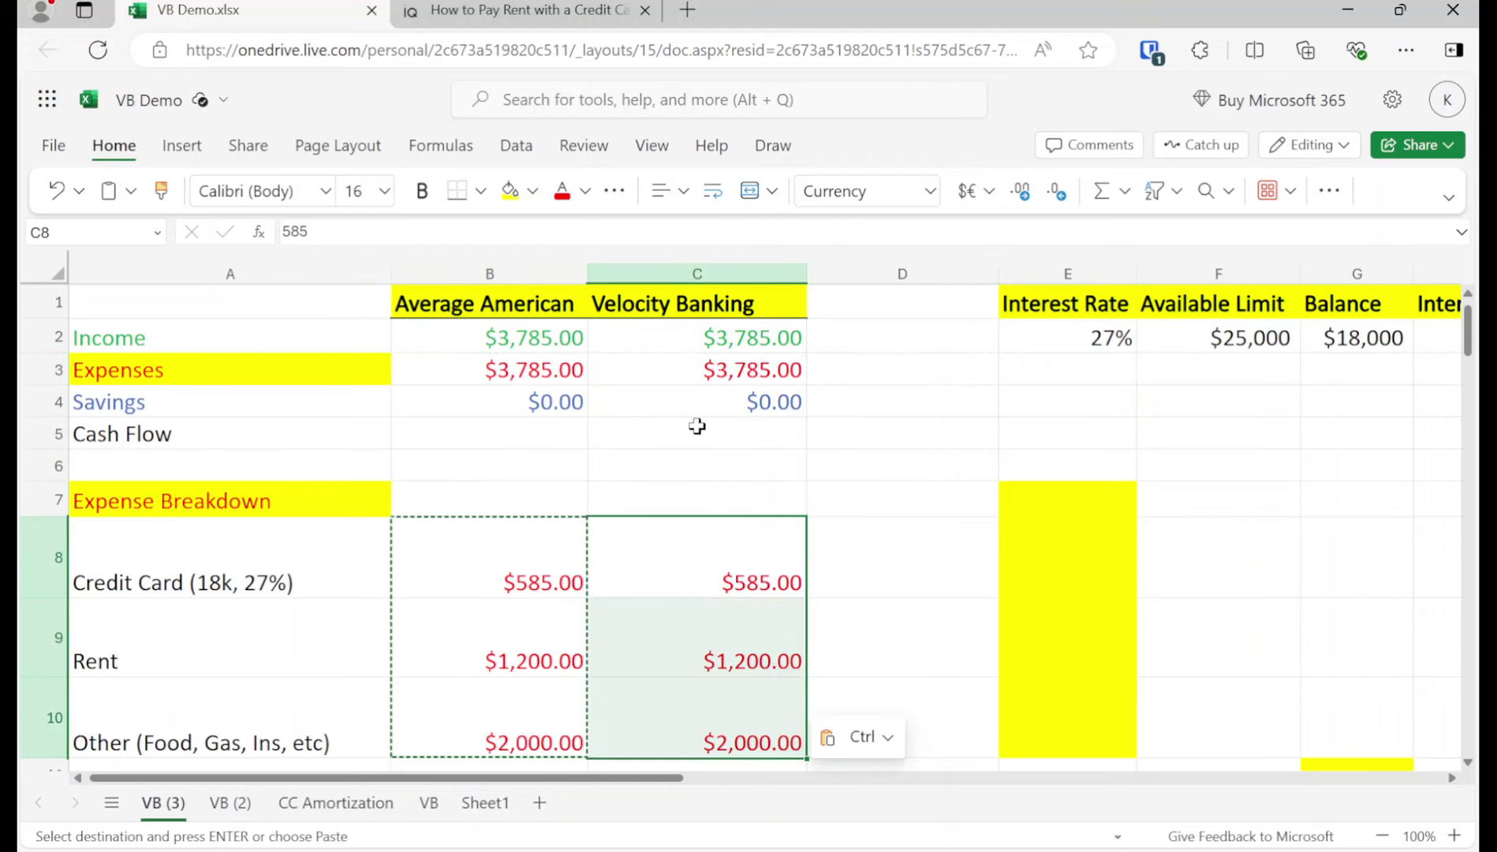
key("Escape")
Compare the savings values in B4 and C4.
key("Up")
key("Up")
key("Up")
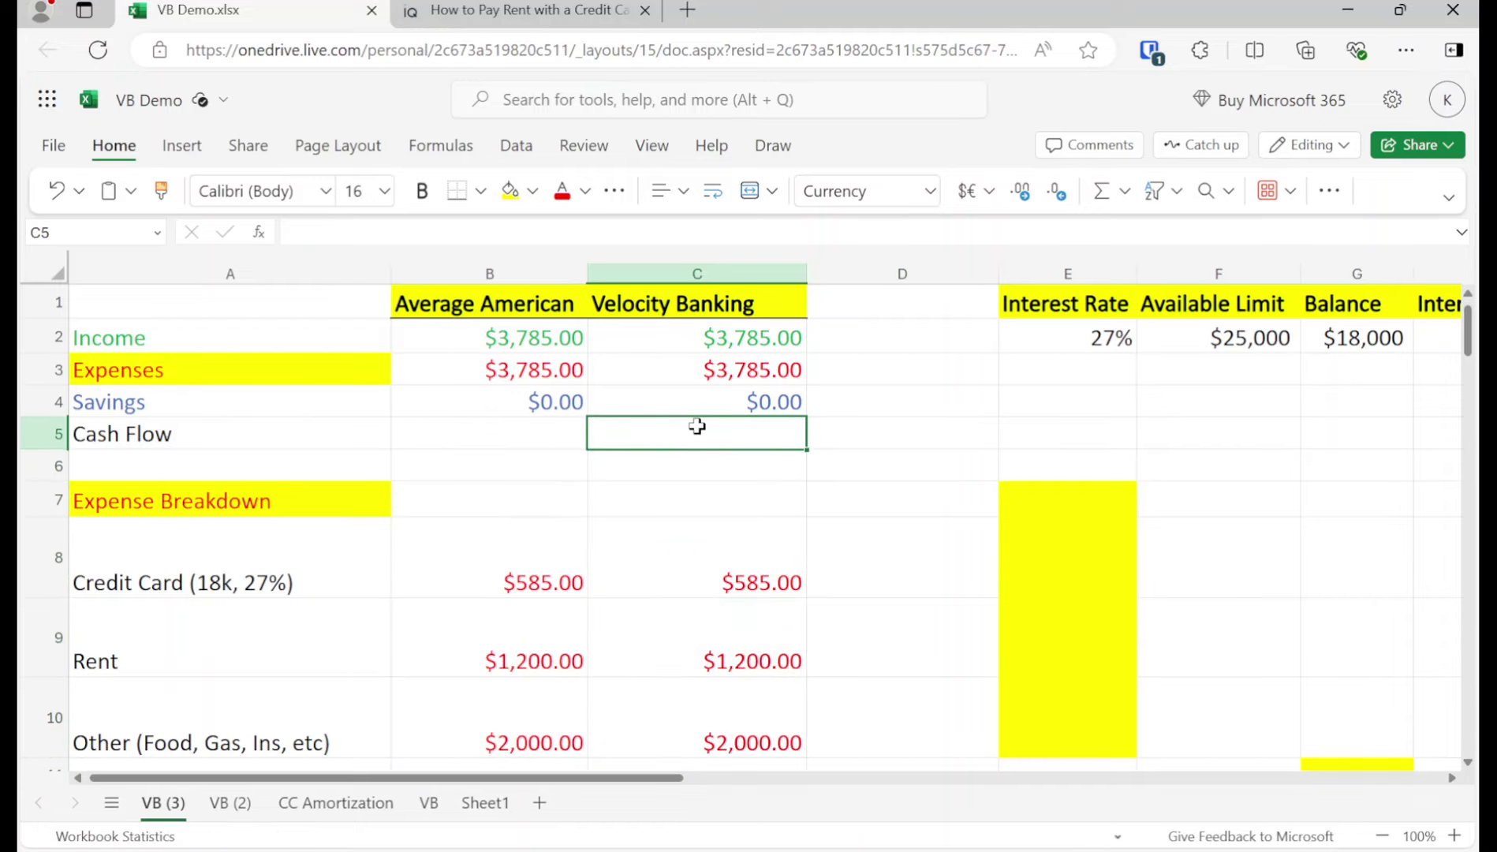
key("Up")
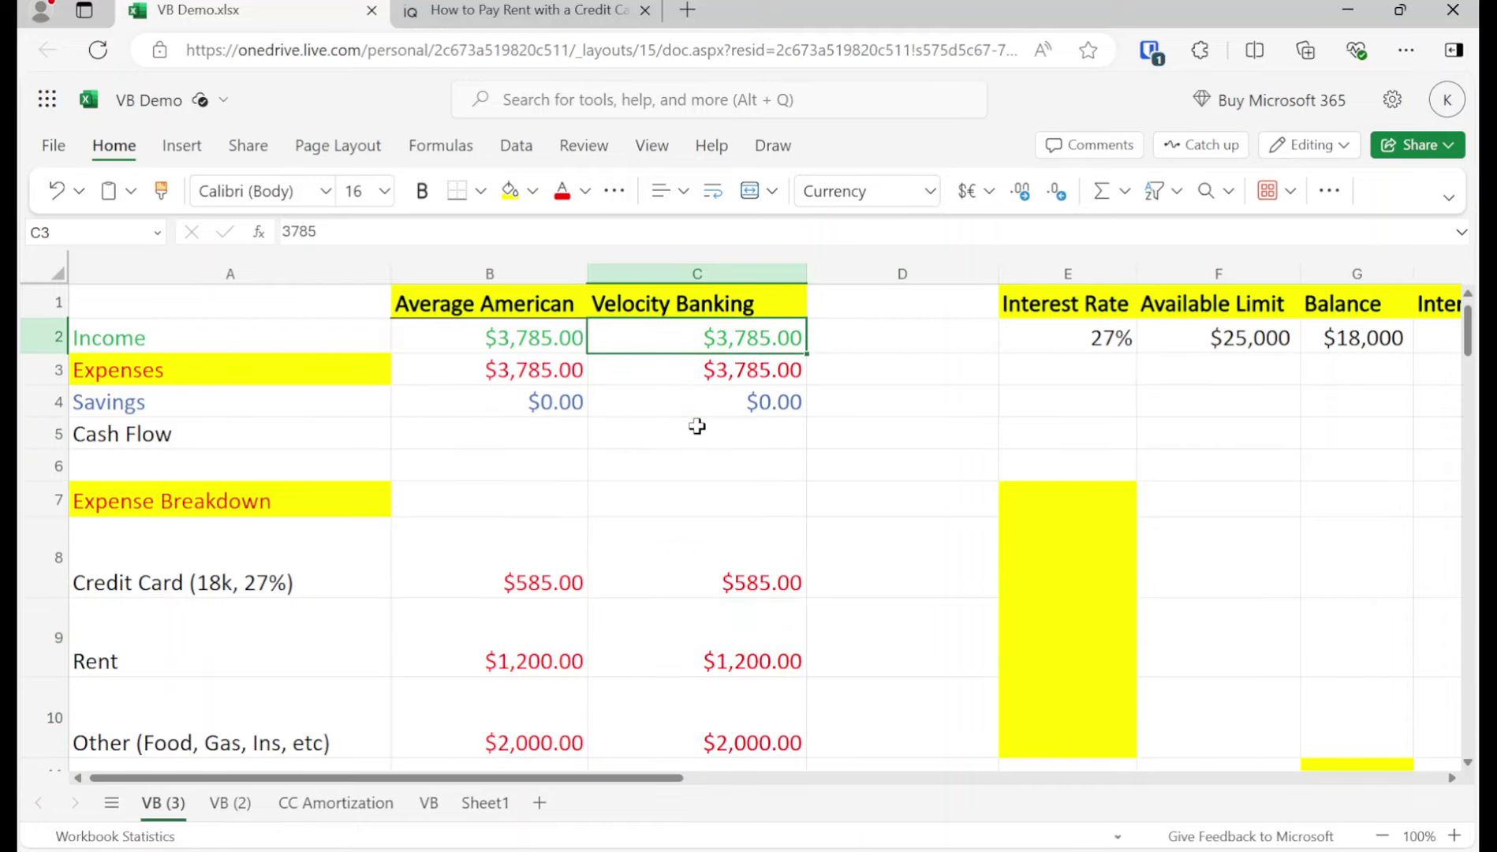
key("Down")
key("Down")
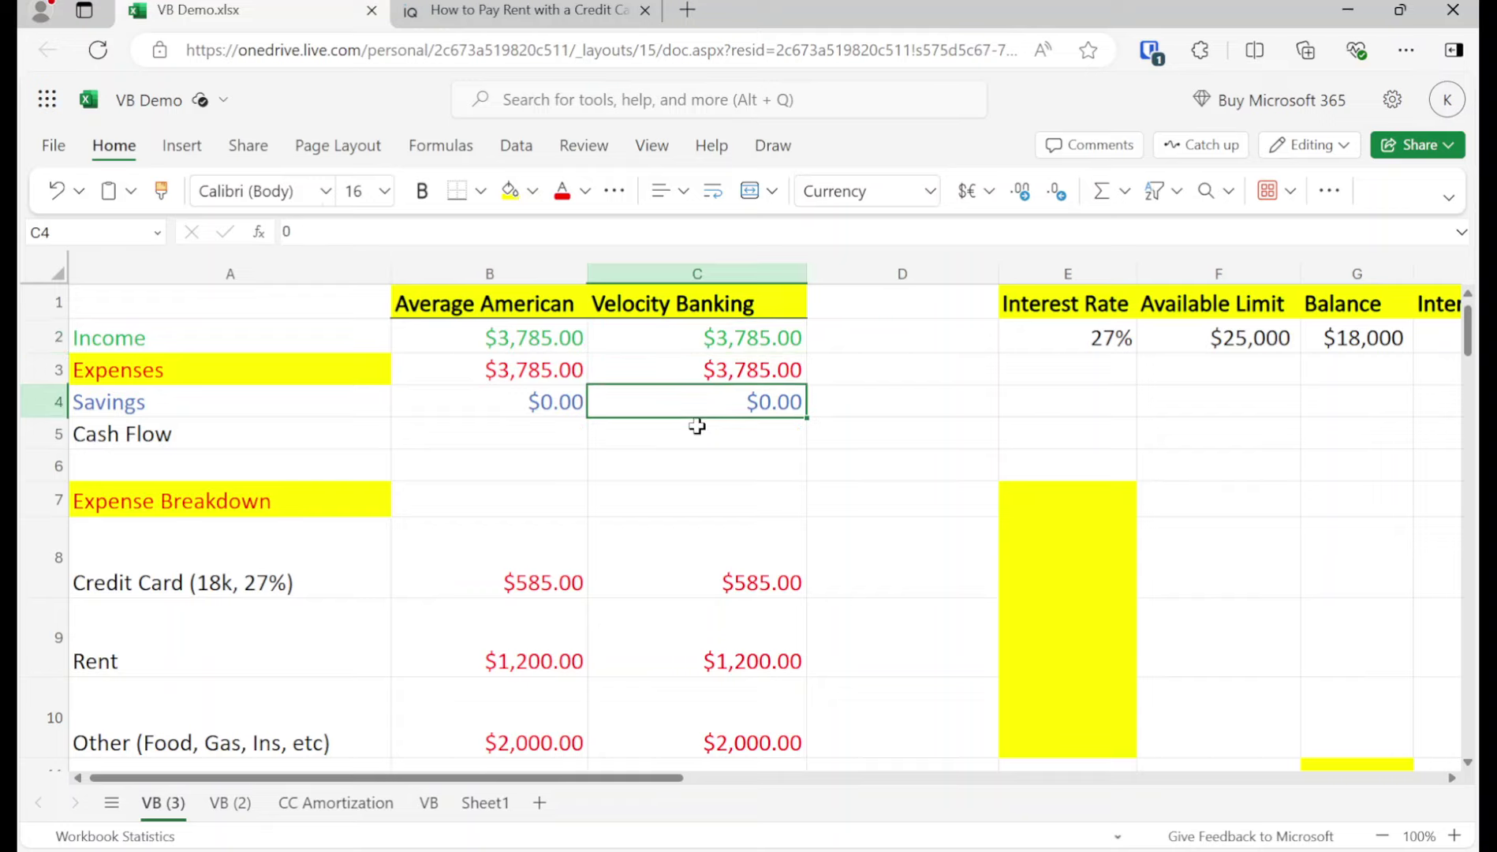
key("Left")
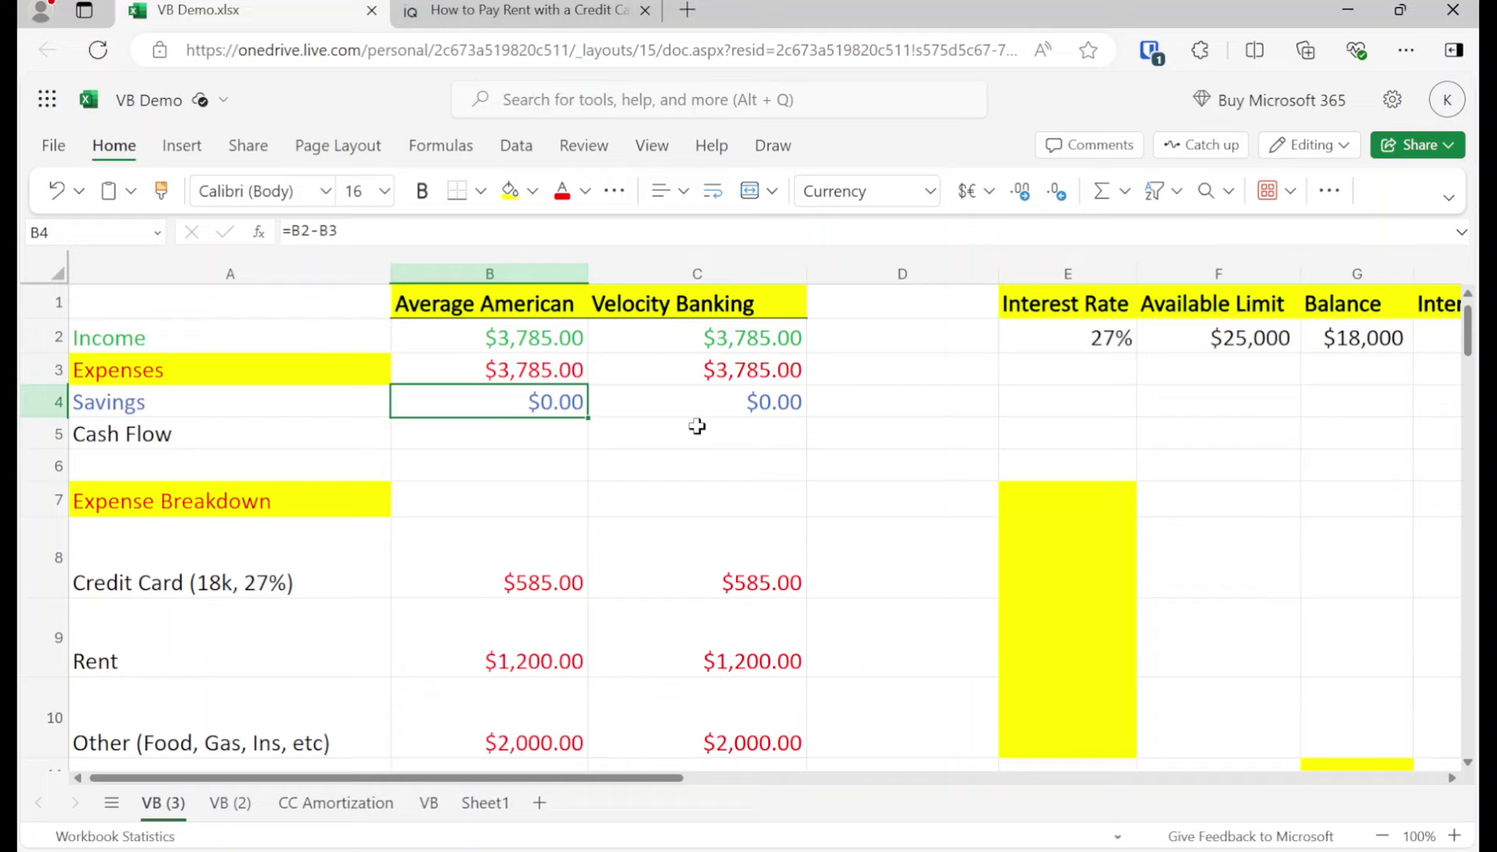
key("Right")
Enter the Cash Flow formula =C2-C3 in C5.
left_click(697, 427)
type("=c2-c3")
key("Return")
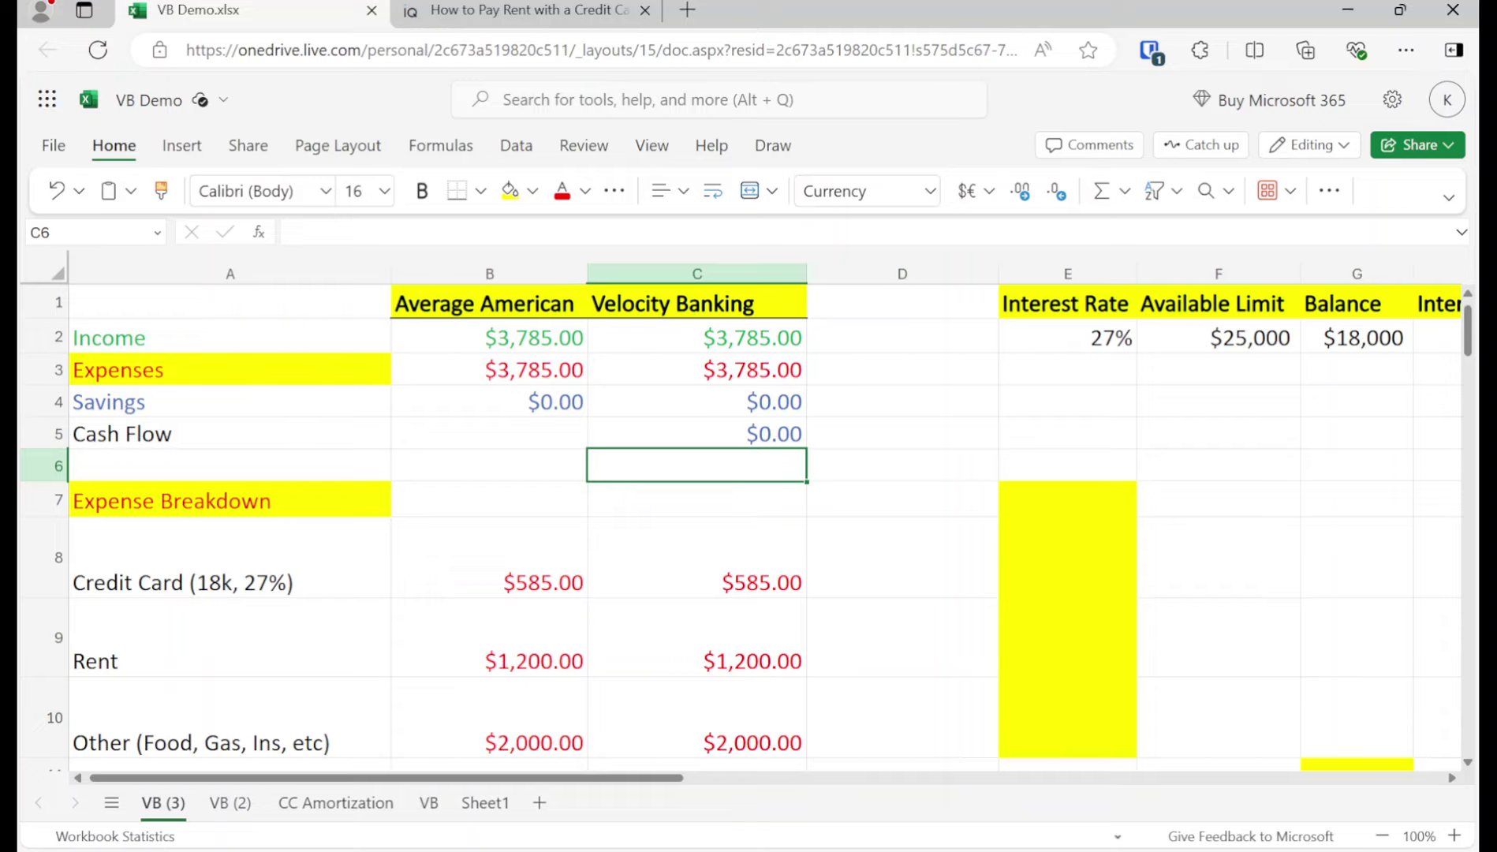
left_click(697, 433)
key("Down")
key("Down")
key("Down")
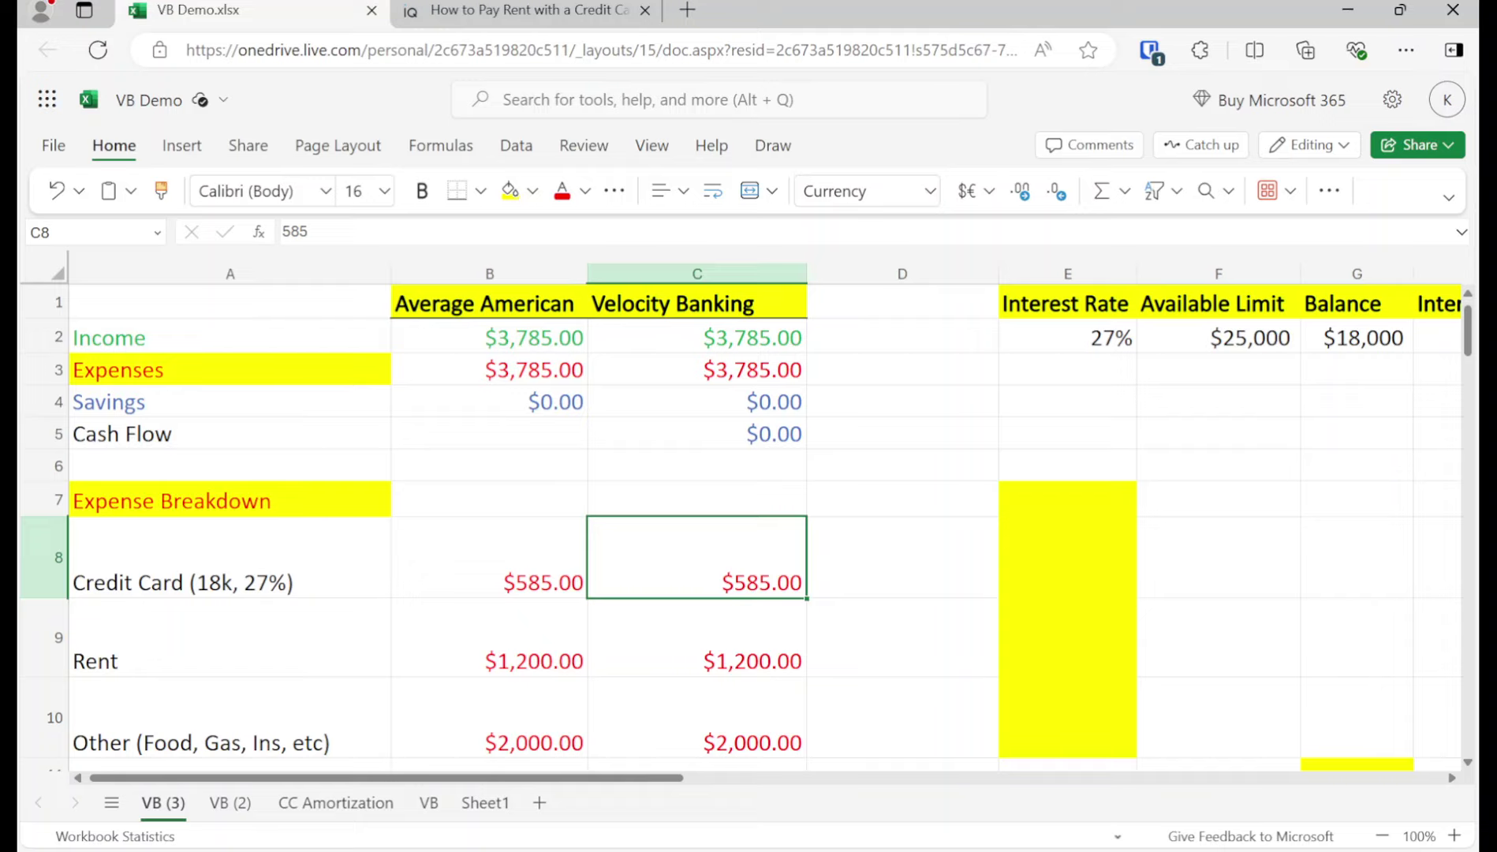
key("Up")
key("Up")
key("Up")
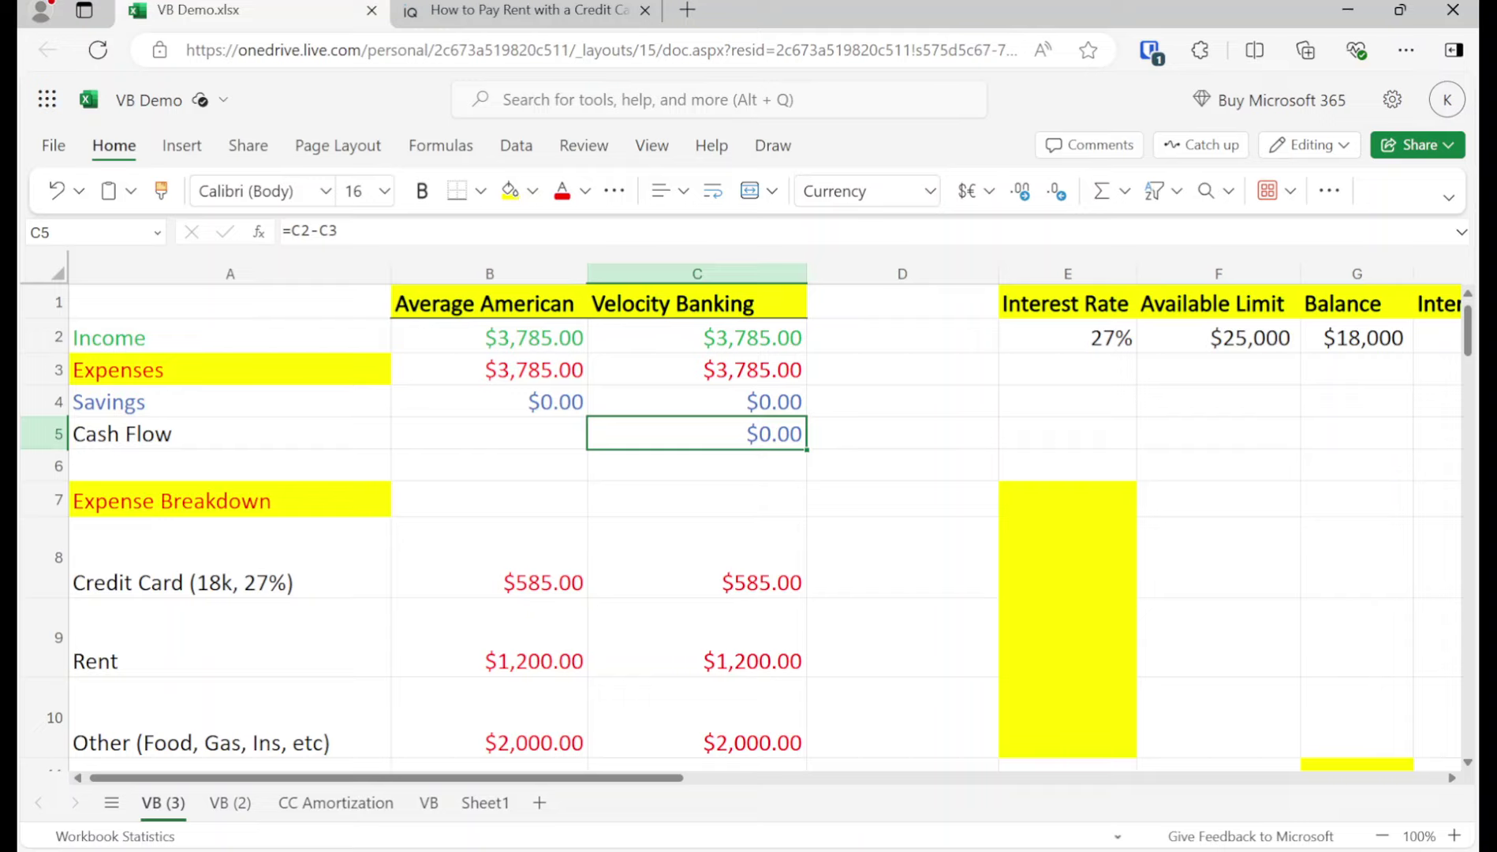
key("Up")
key("Up")
key("Down")
key("Down")
key("Down")
key("Down")
key("Up")
key("Up")
key("Up")
key("Down")
key("Down")
key("Down")
key("Down")
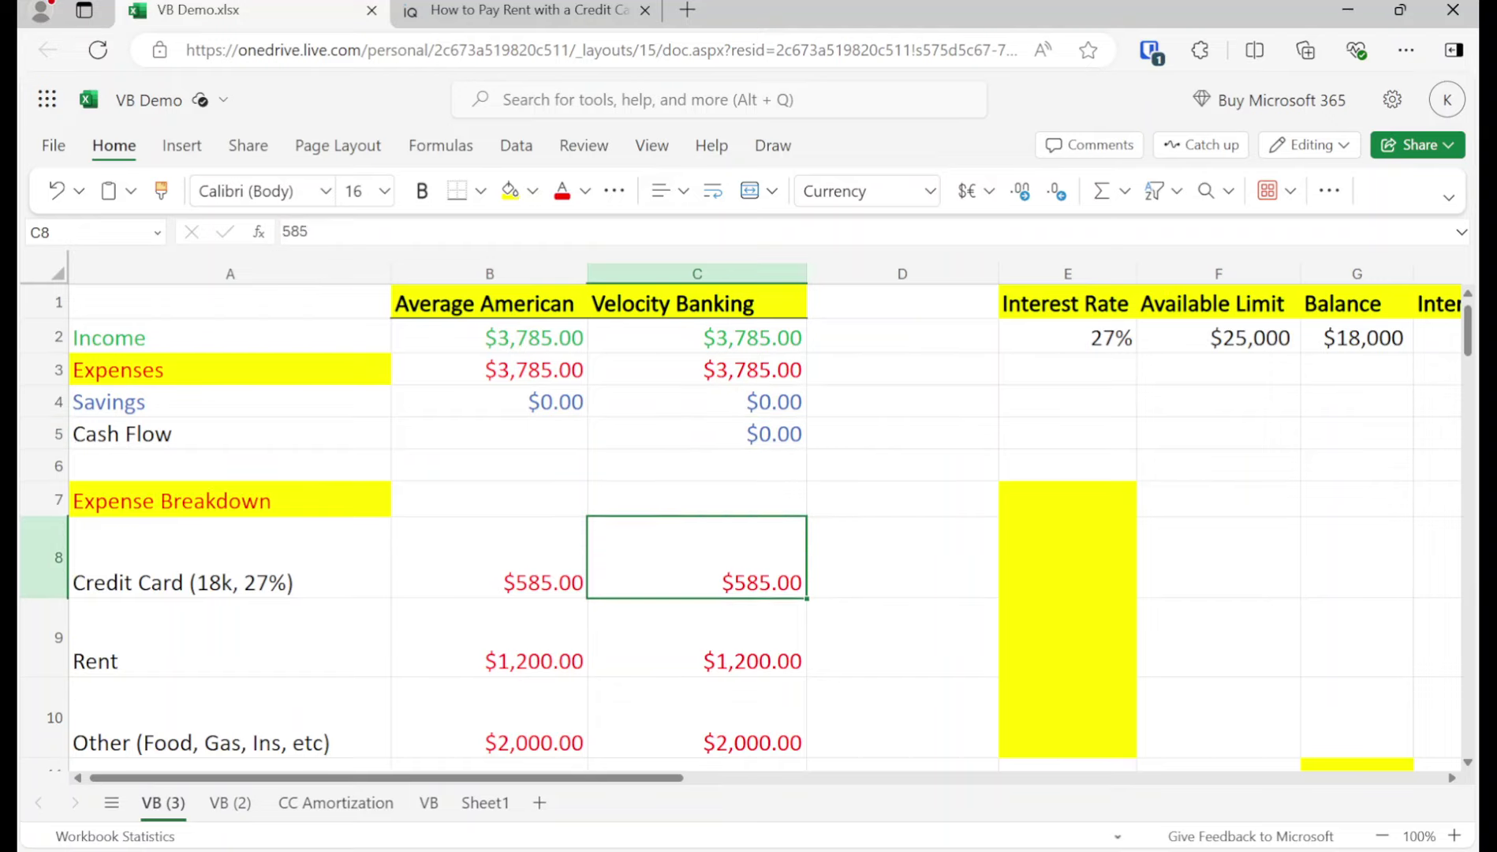
left_click(229, 557)
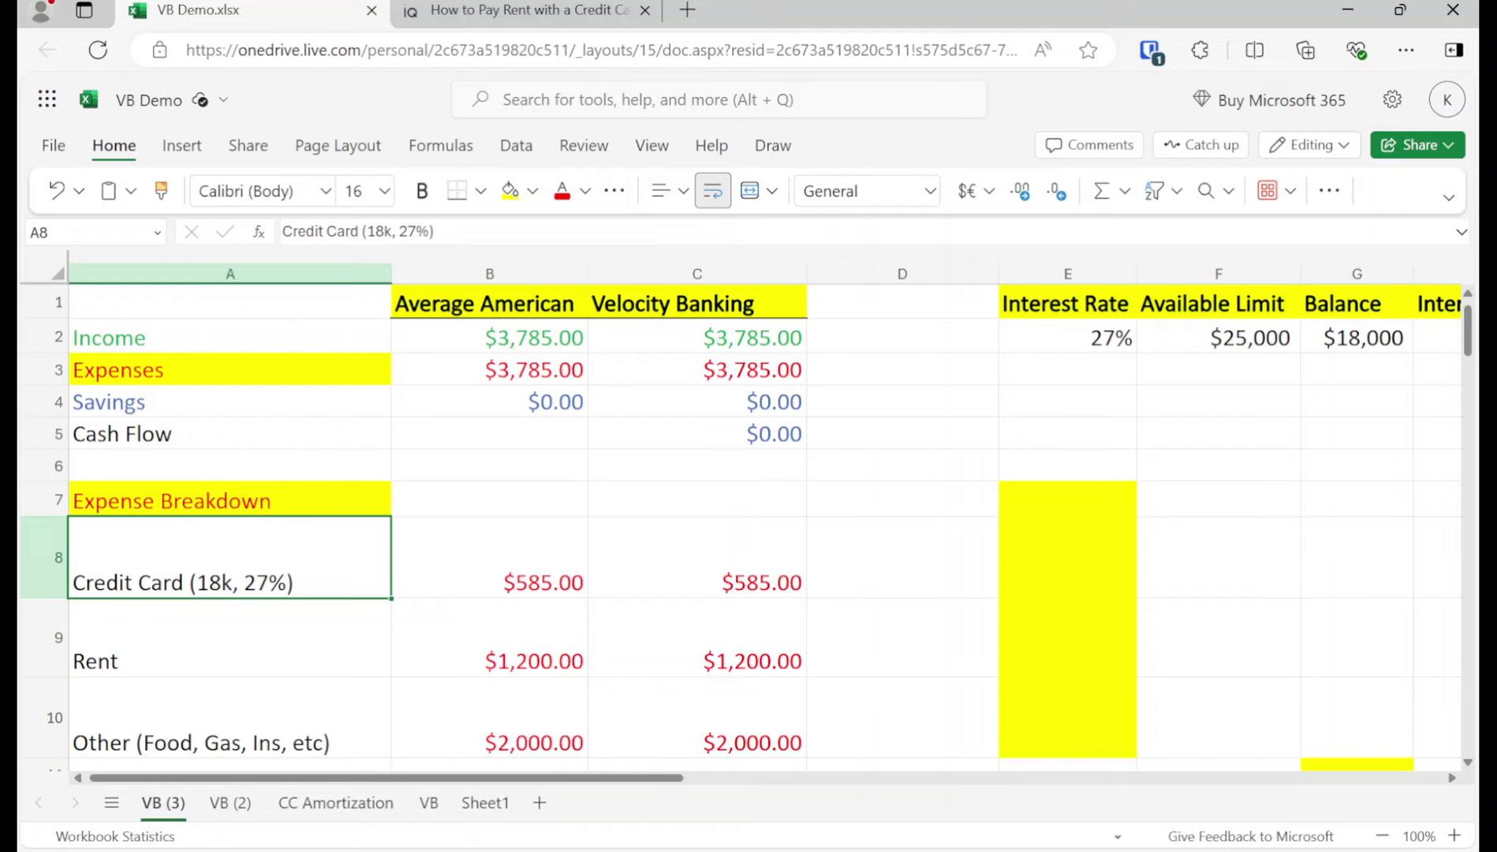
left_click(1356, 338)
key("Right")
key("Right")
key("Left")
key("Left")
key("Left")
key("Left")
key("Right")
key("Right")
key("Right")
key("Left")
key("Left")
key("Left")
key("Left")
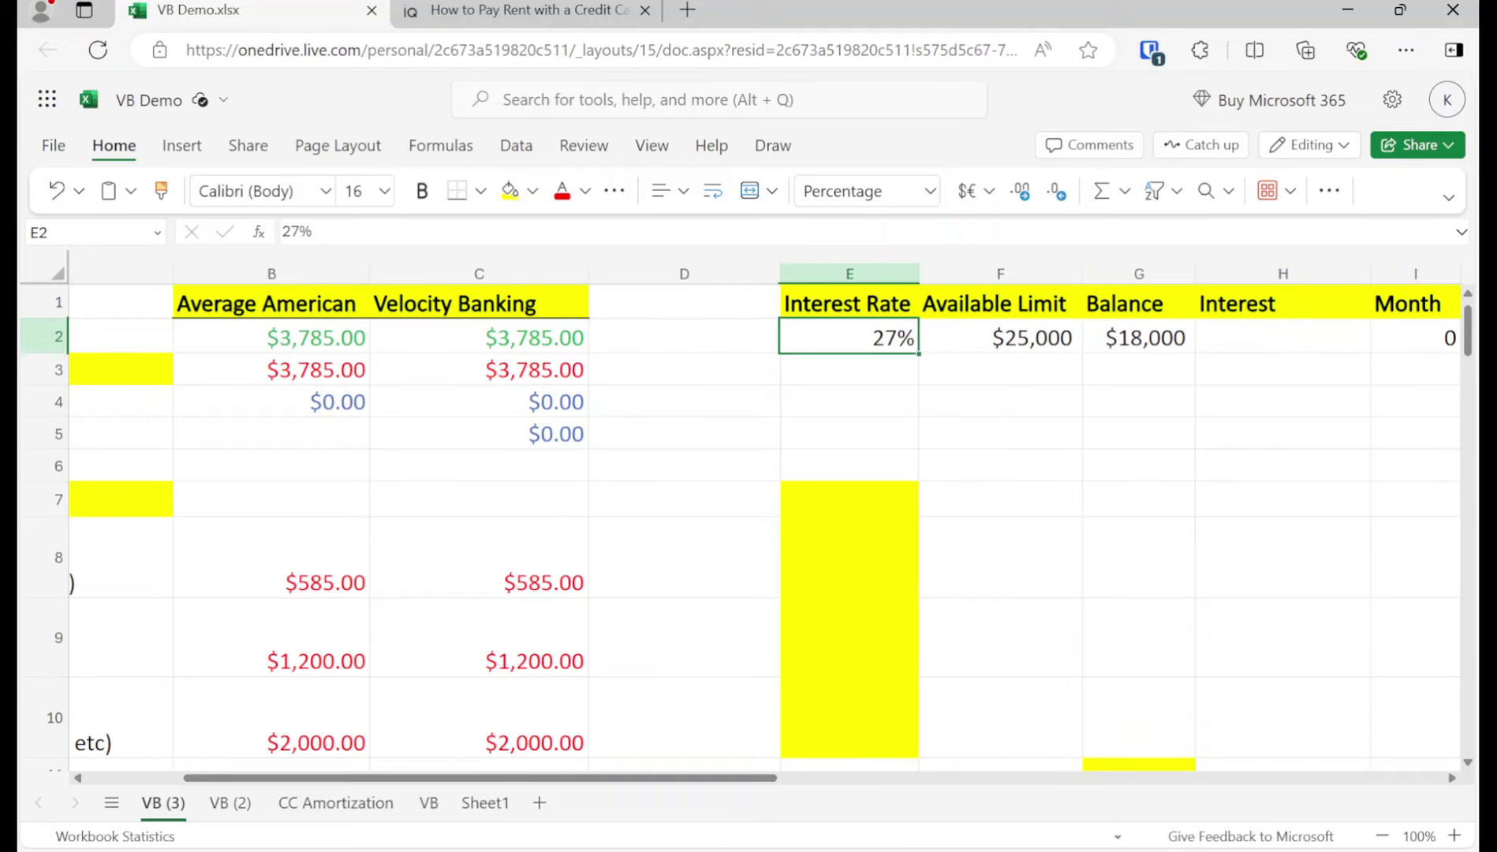
key("Right")
key("Right")
key("Right")
key("Right")
key("Left")
key("Left")
key("Left")
key("Left")
key("Left")
key("Left")
key("Left")
key("Right")
key("Right")
key("Left")
key("Right")
key("Right")
key("Right")
key("Right")
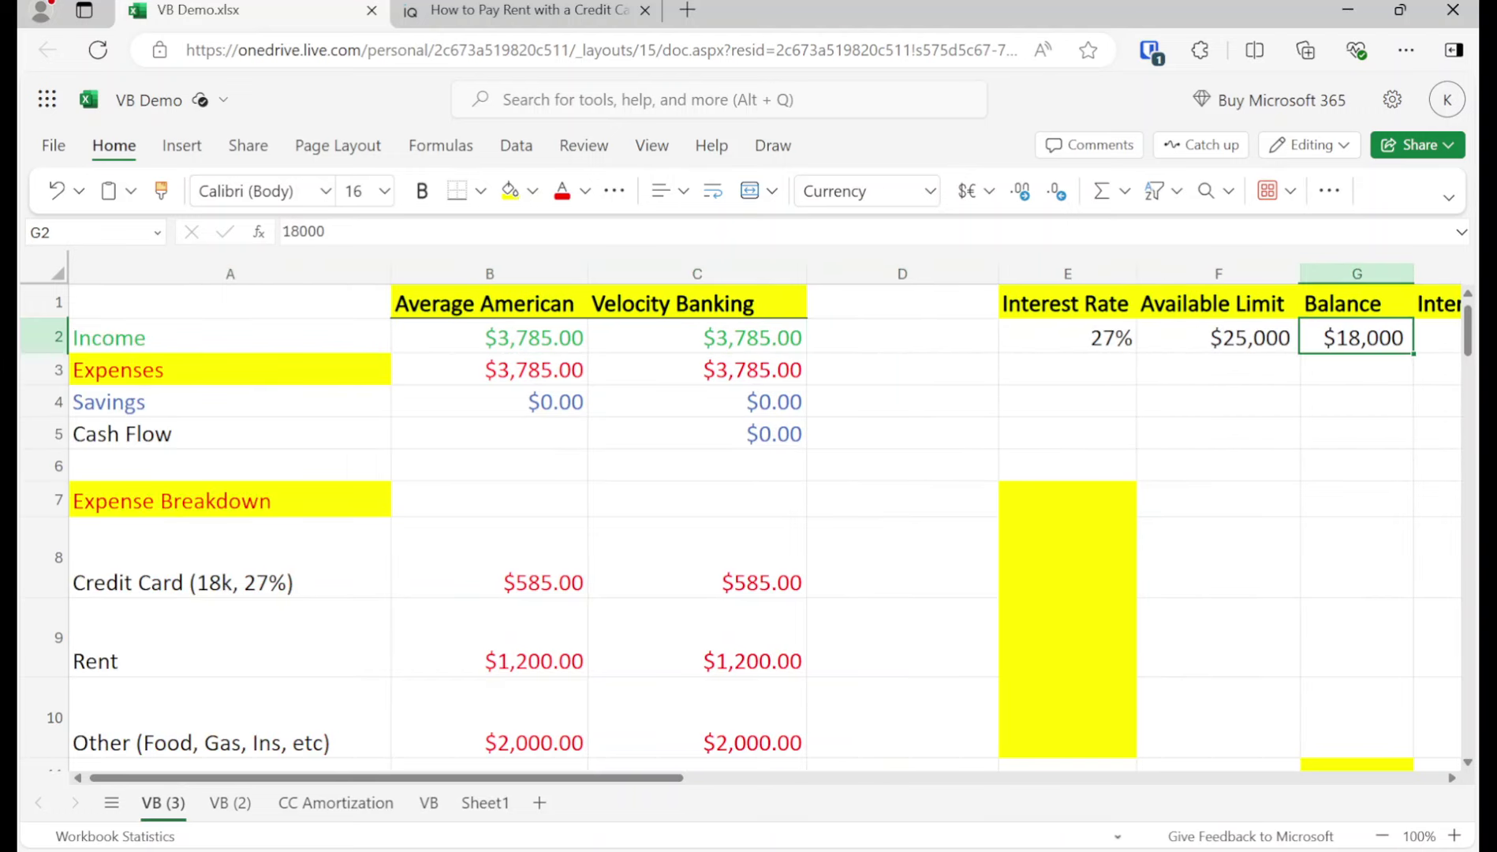
key("Down")
key("Left")
key("Left")
key("Left")
key("Left")
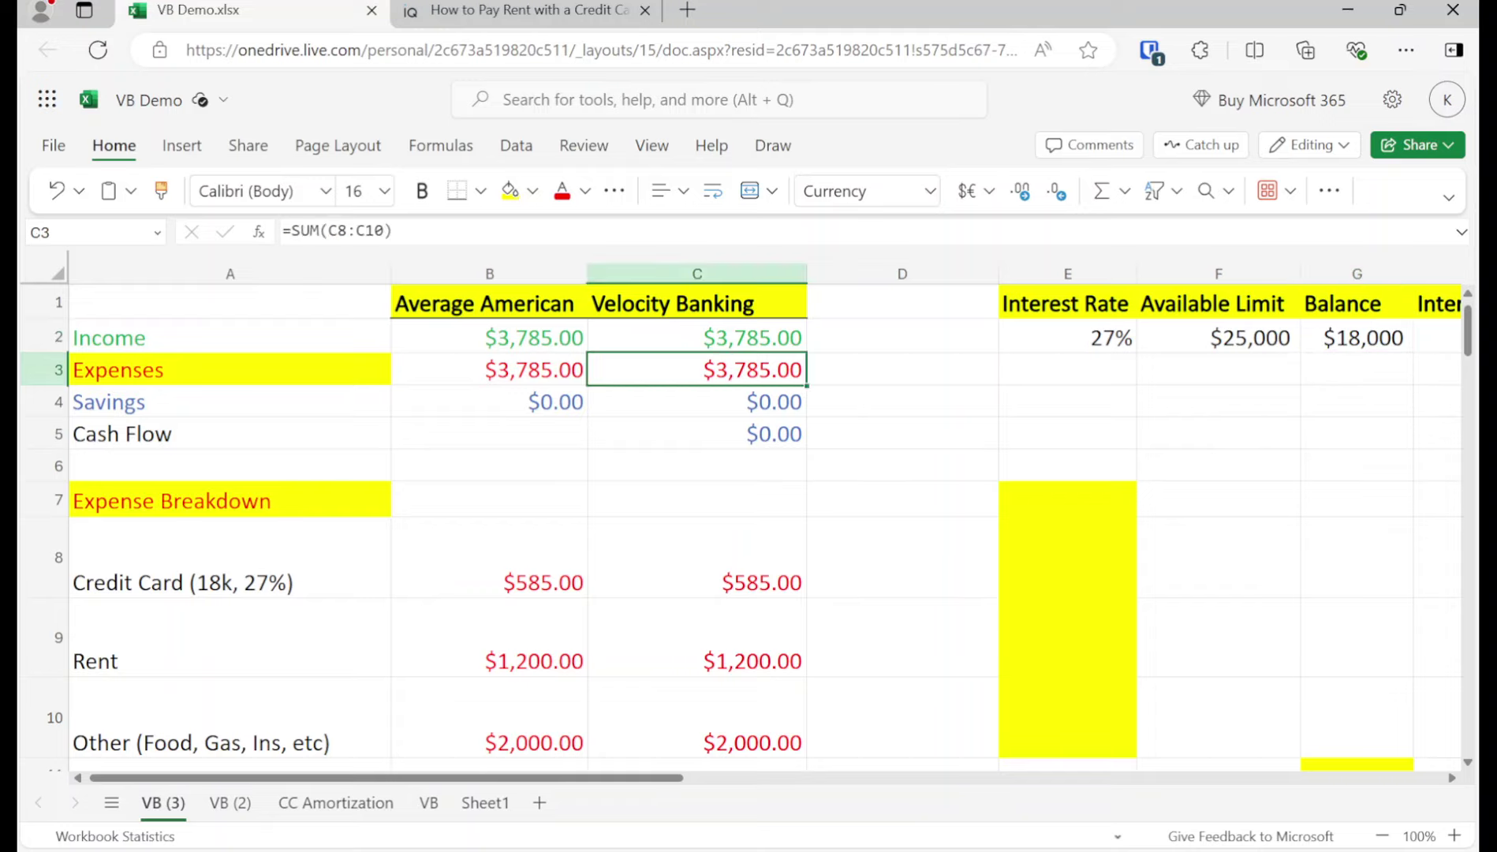
key("Down")
key("Down")
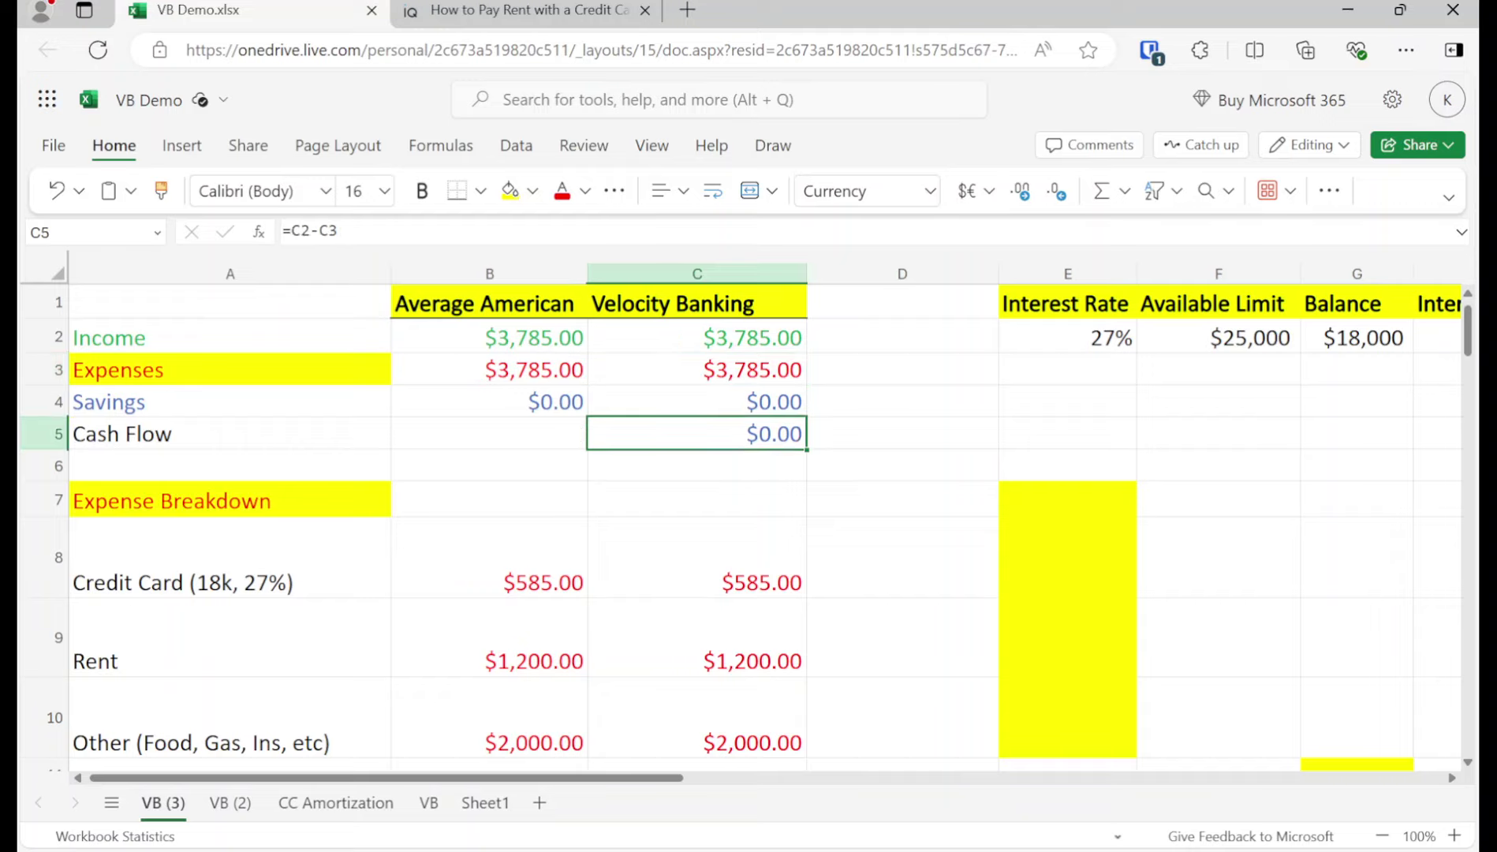
key("Up")
key("Up")
key("Up")
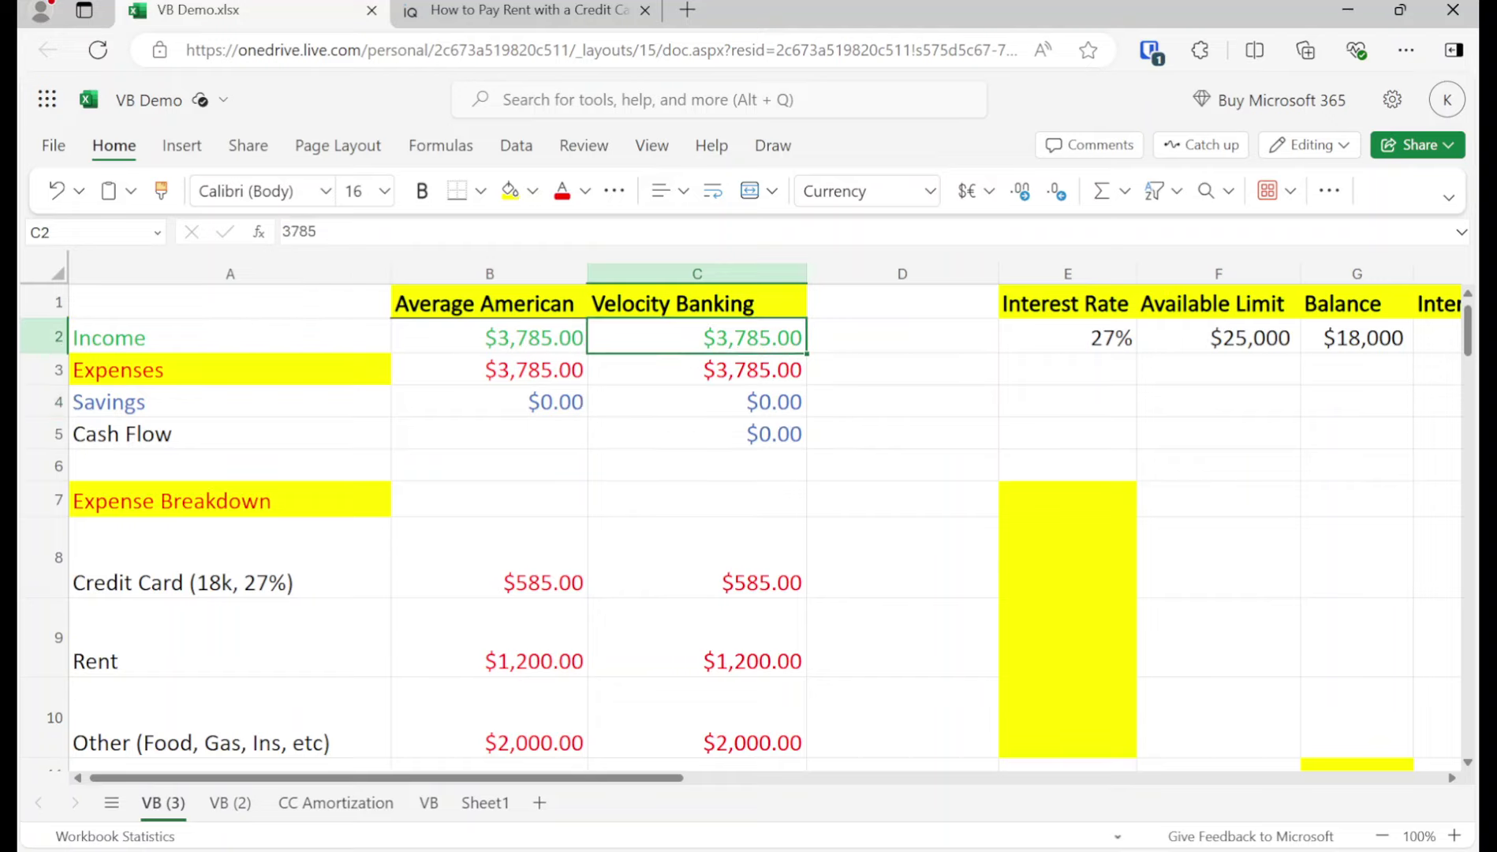
key("Right")
key("Right")
key("Right")
key("Right")
key("Left")
key("Left")
key("Left")
key("Down")
key("Down")
key("Down")
key("Down")
key("Down")
key("Left")
key("Down")
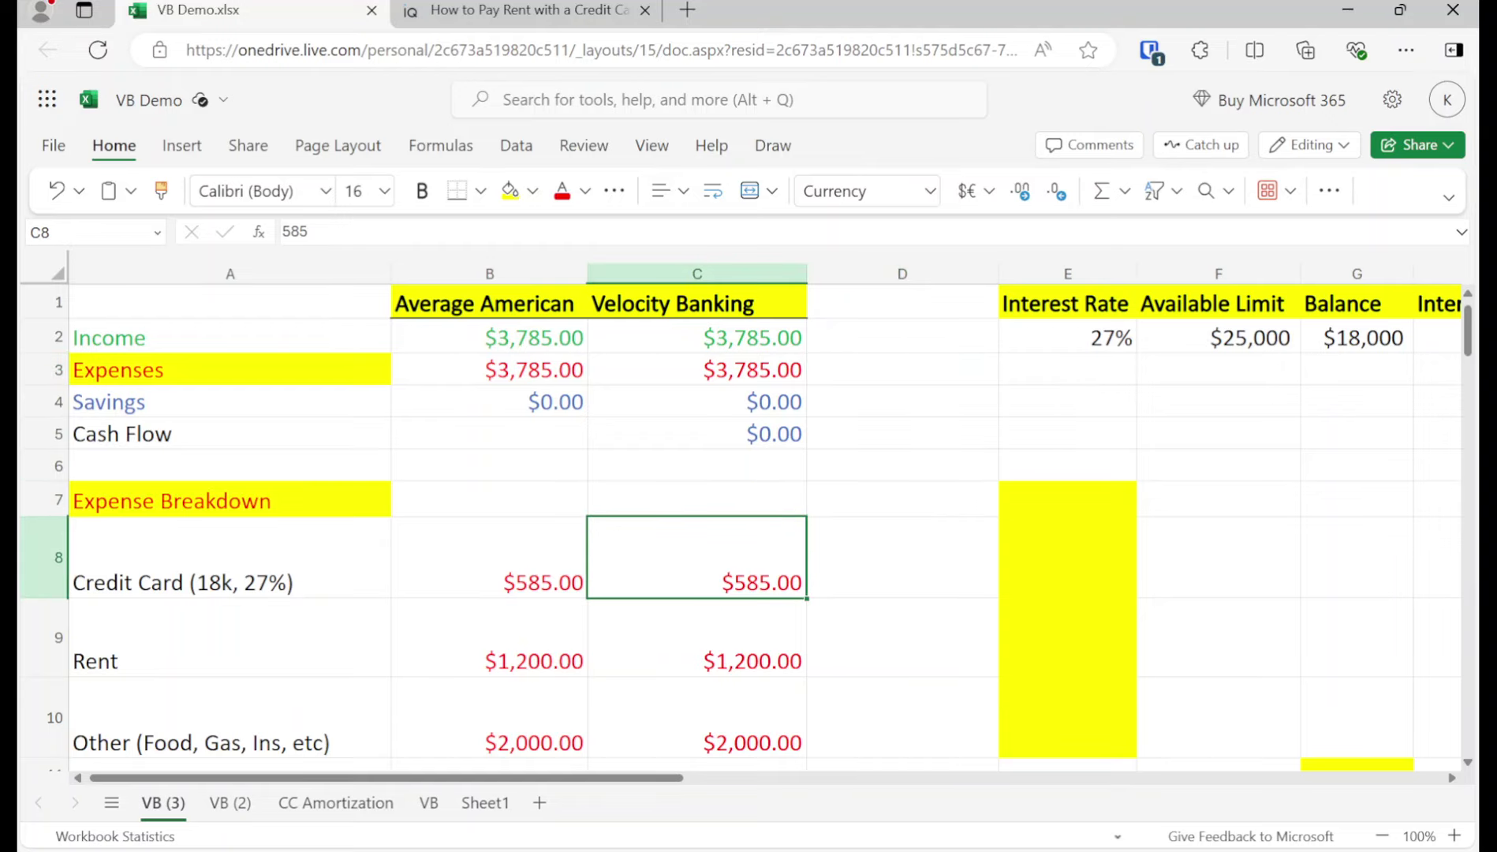
Enter 0 as the Velocity Banking credit card payment in C8.
type("0")
key("Return")
key("Up")
key("Up")
key("Up")
key("Up")
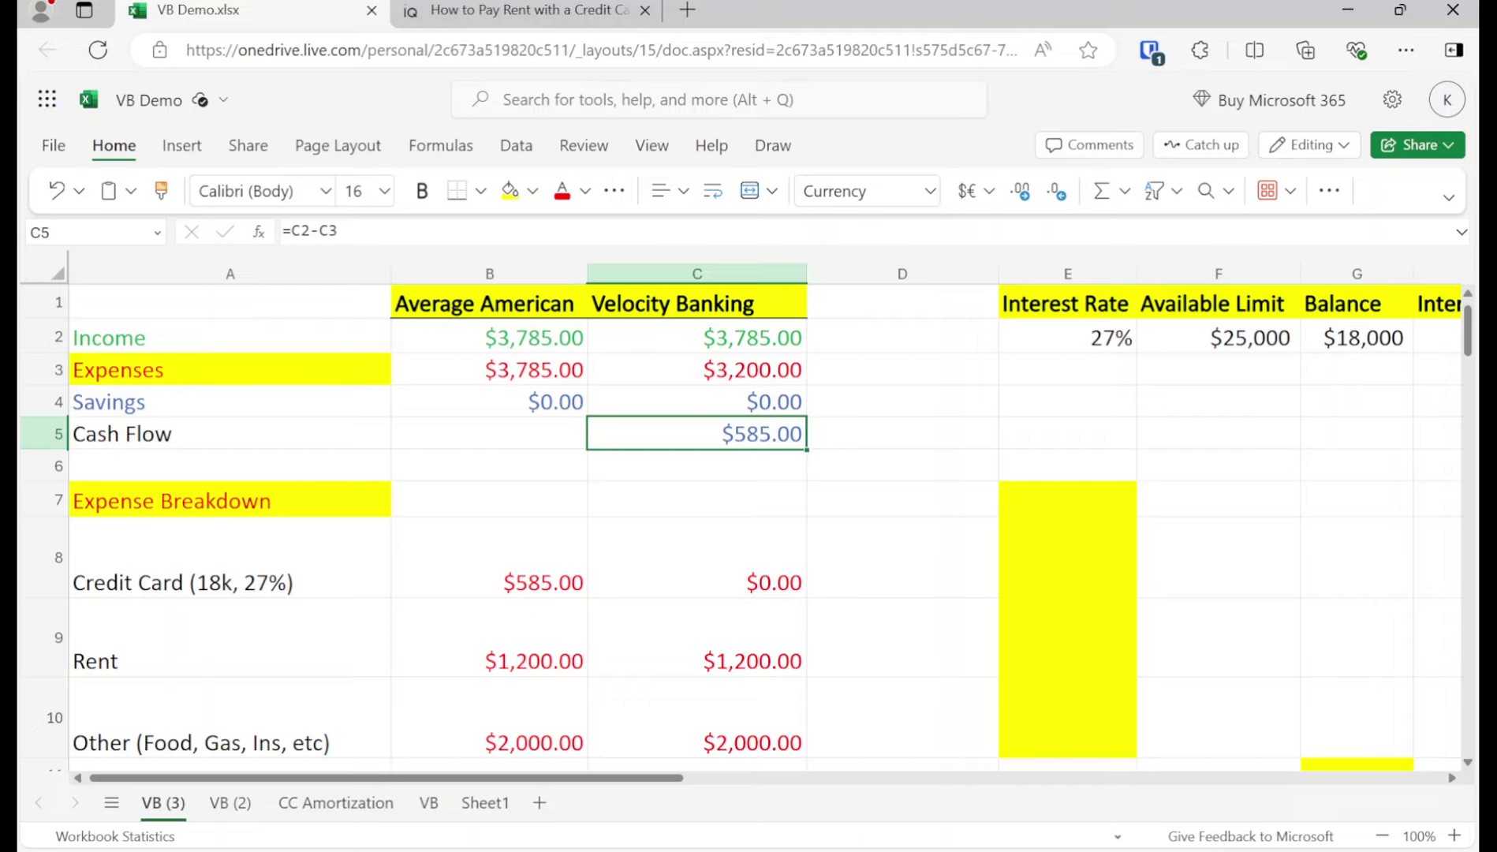
key("Up")
key("Up")
key("Up")
key("Right")
key("Right")
key("Left")
key("Left")
key("Left")
key("Right")
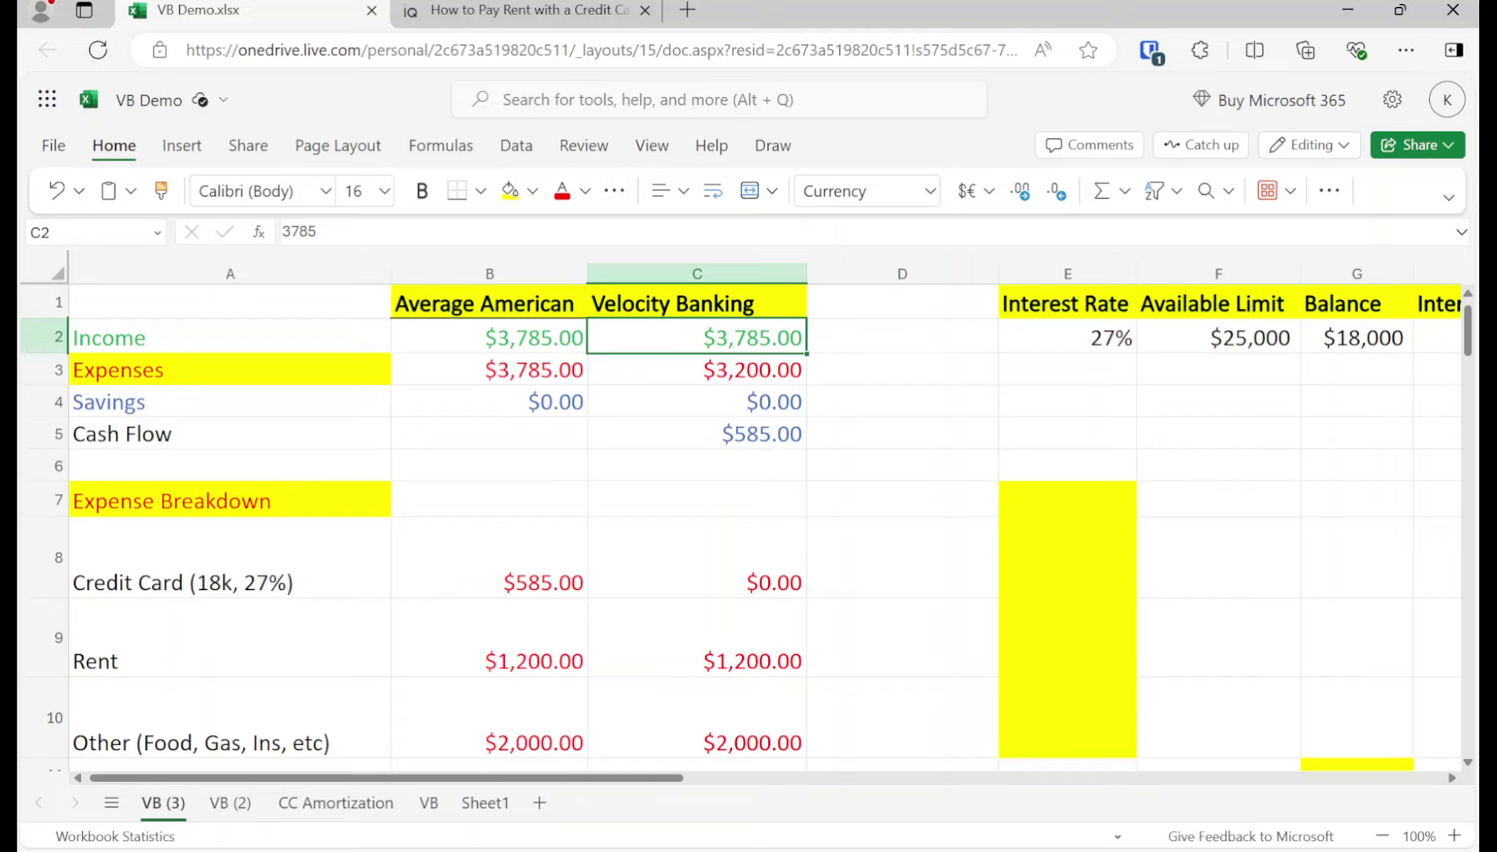
Compare income and savings across both columns, then check the interest rate and starting balance.
left_click(489, 338)
left_click(489, 402)
left_click(697, 401)
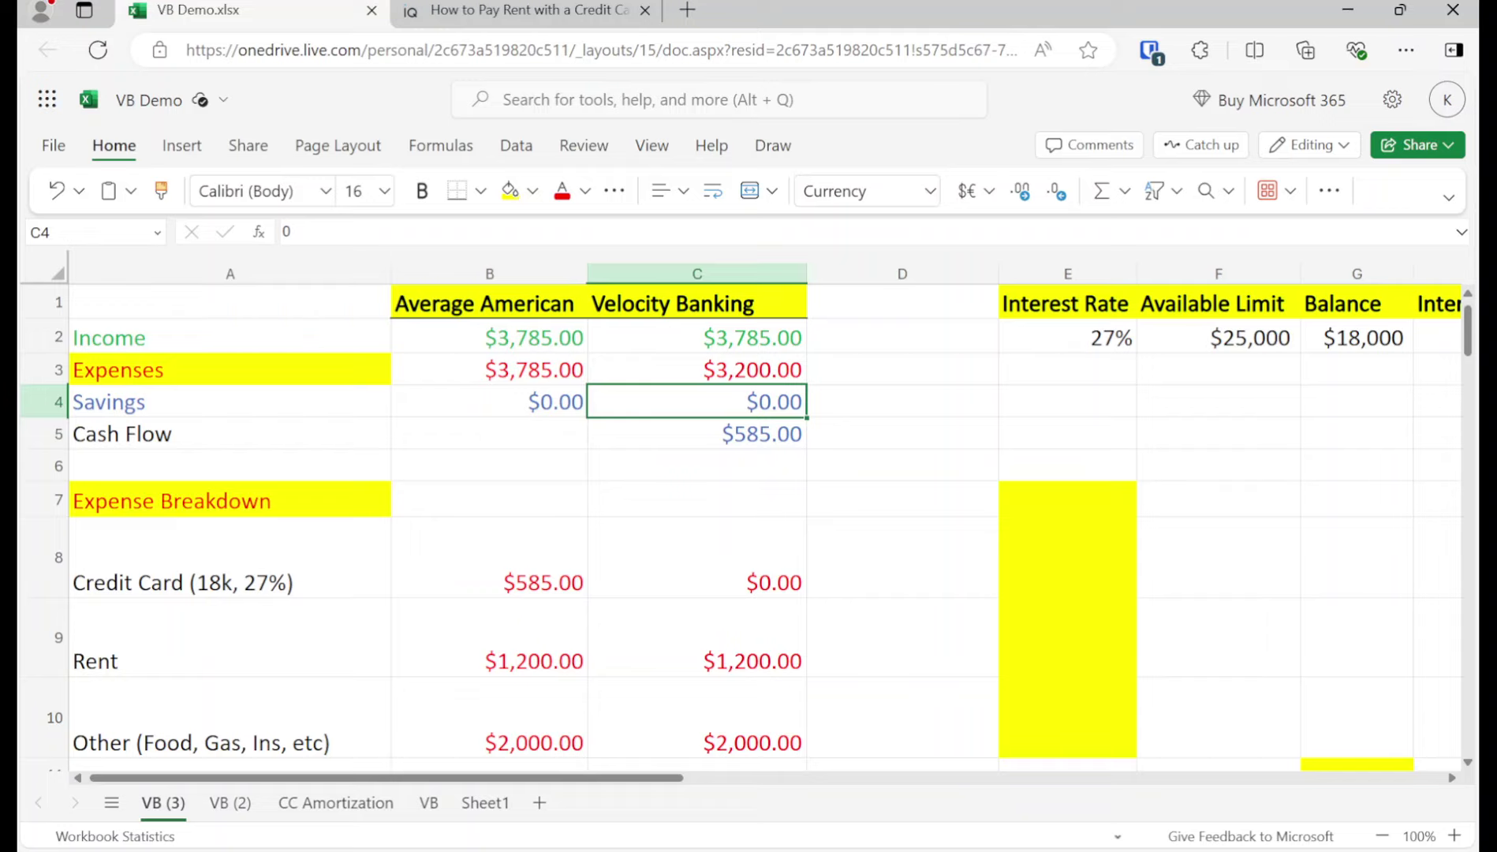
left_click(697, 338)
left_click(1067, 338)
left_click(1356, 338)
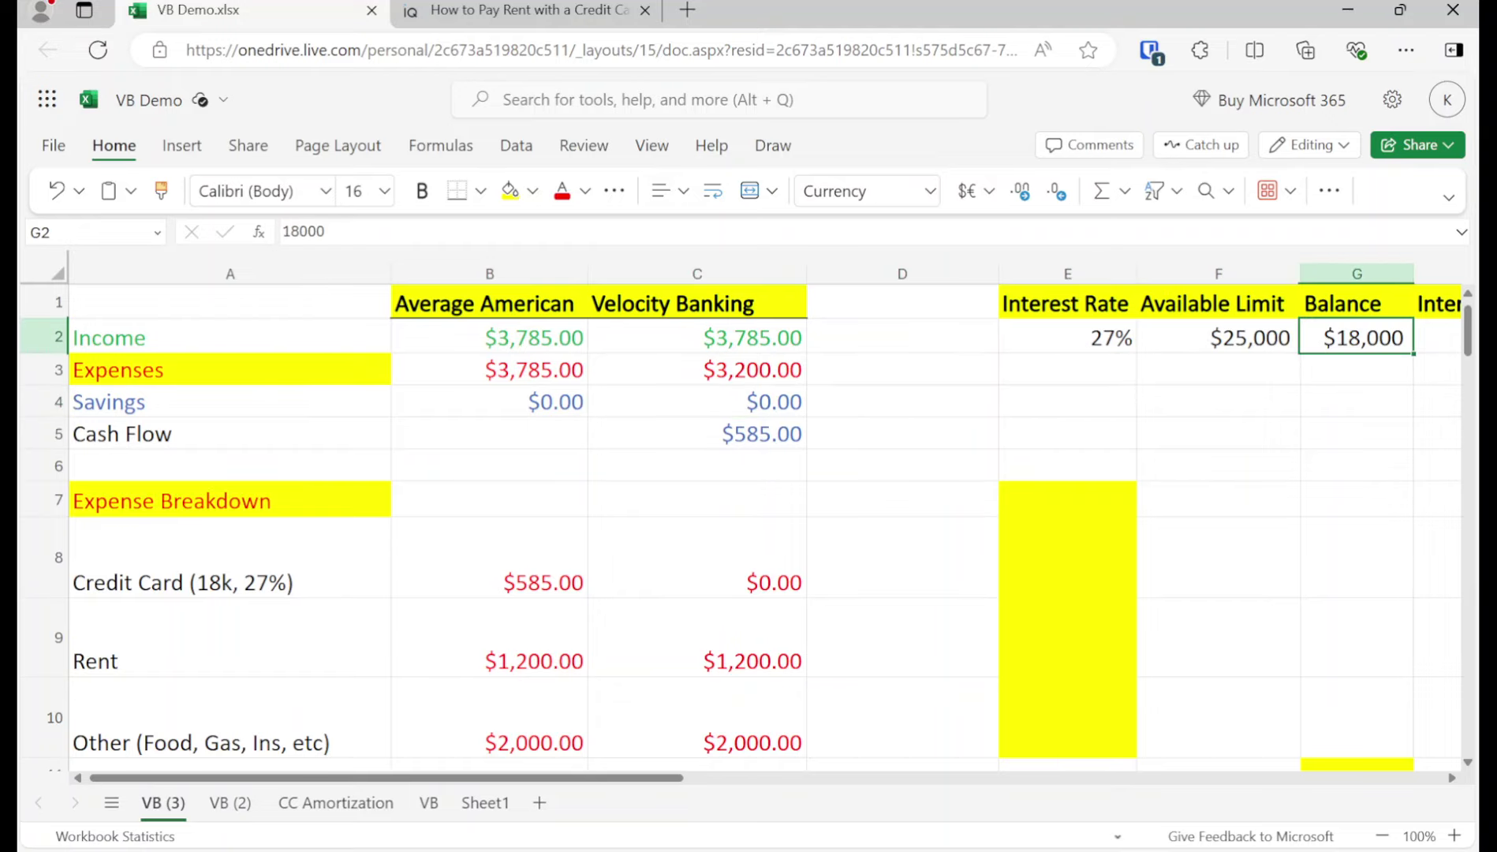
Review the updated $585 cash flow and $3,200 expenses, ending at the Month column's 0.
key("Left")
key("Left")
key("Left")
key("Left")
key("Down")
key("Down")
key("Down")
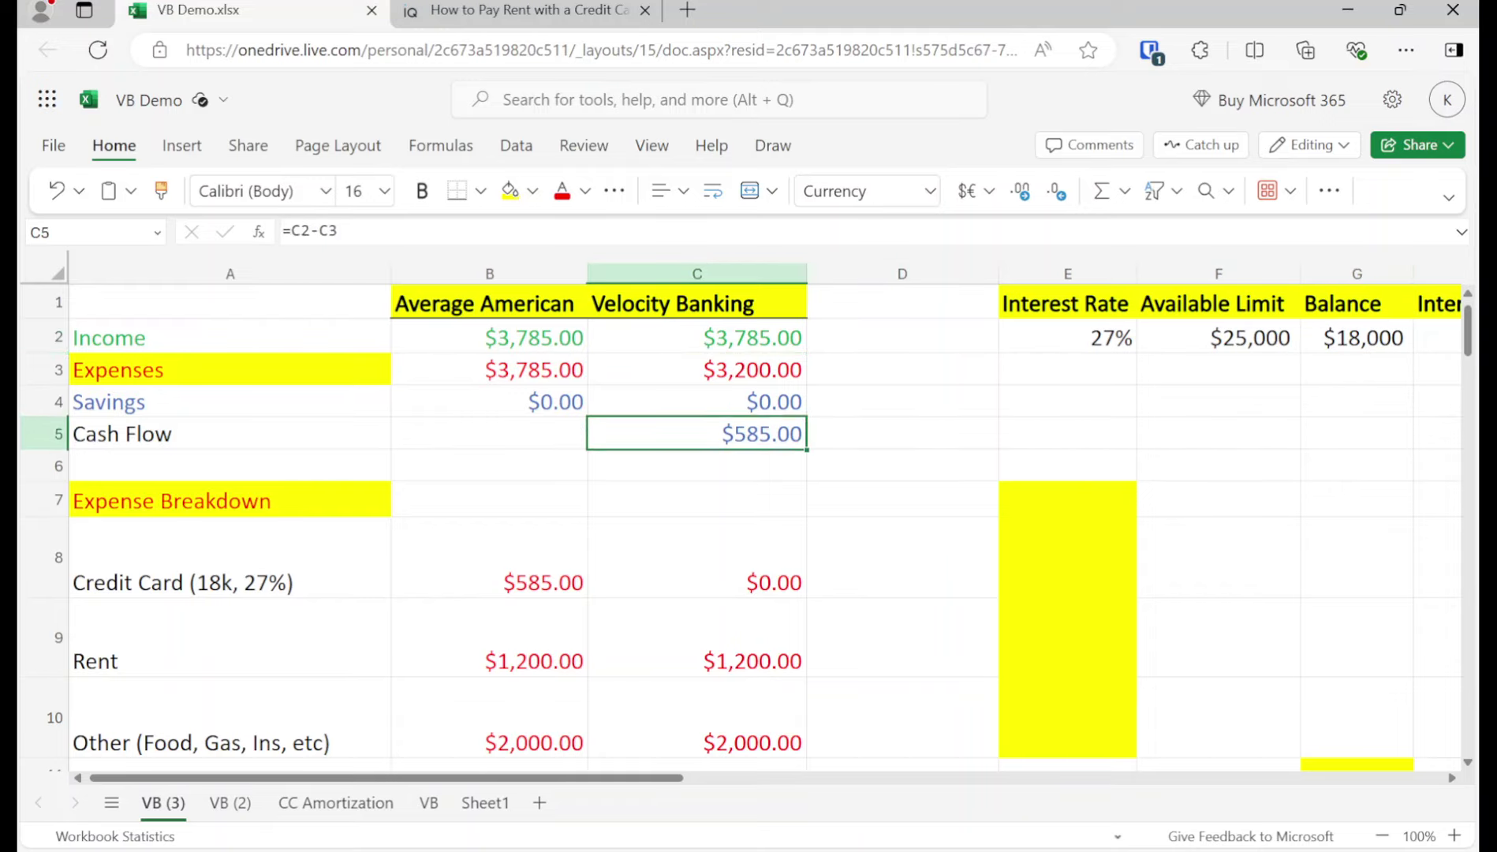
key("Right")
key("Right")
key("Right")
key("Up")
key("Right")
key("Right")
key("Up")
key("Left")
key("Up")
key("Left")
key("Left")
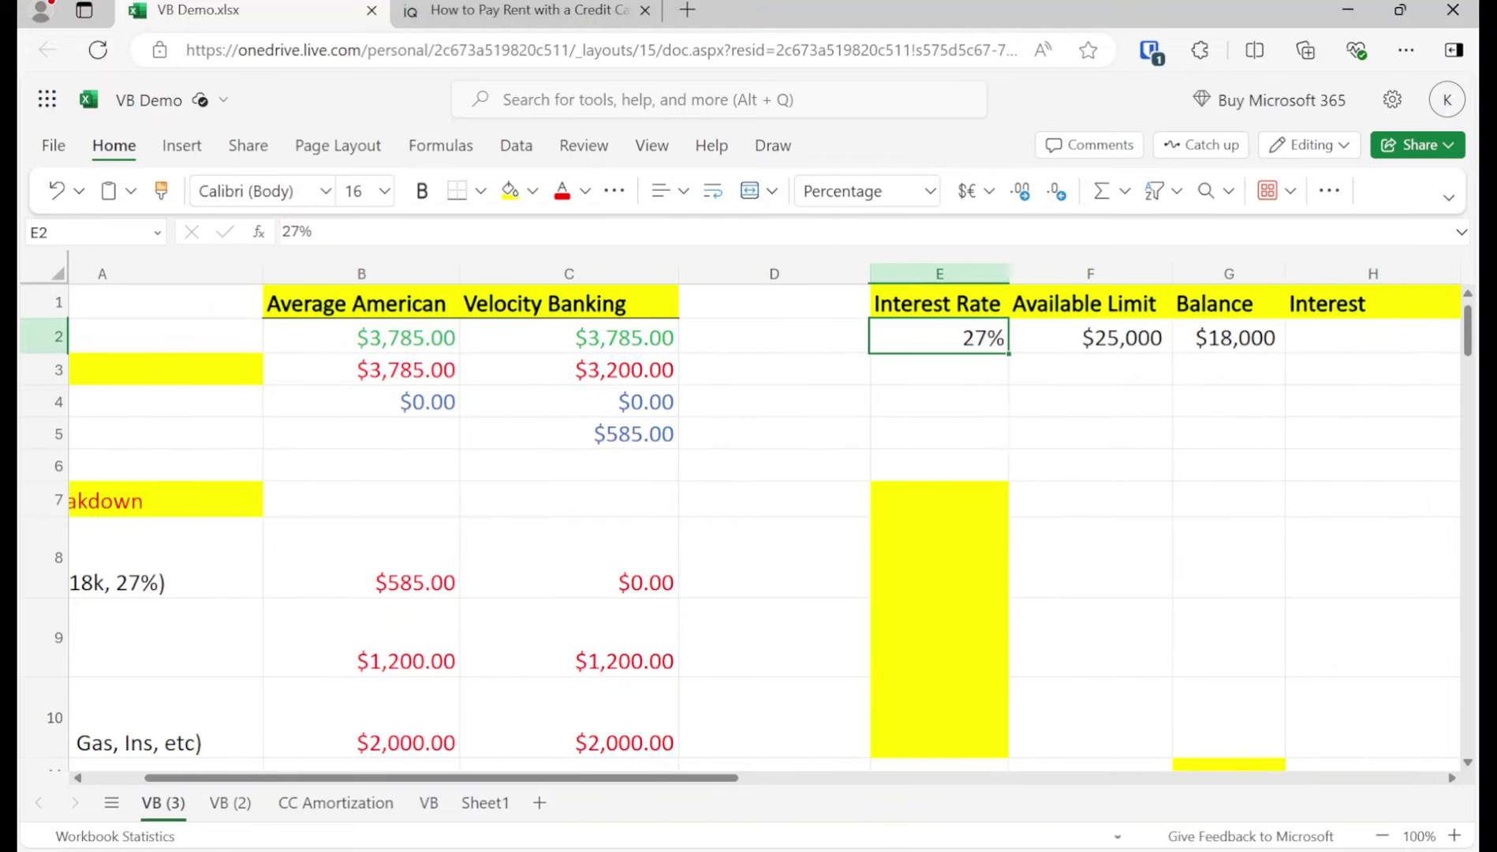
key("Right")
key("Right")
key("Right")
key("Right")
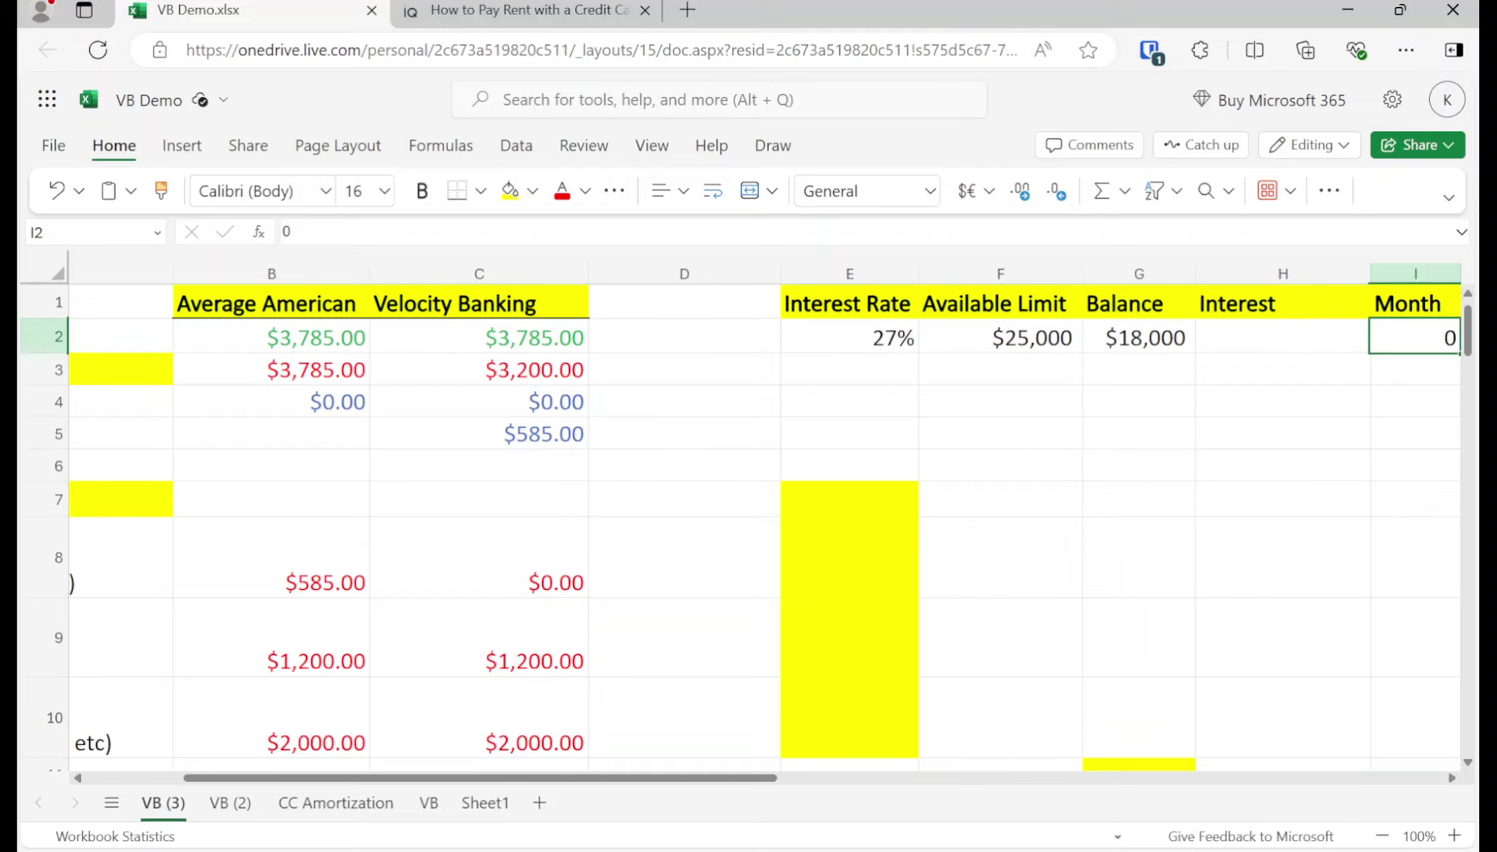
Review the row labels and the Velocity Banking expenses total.
key("Left")
key("Left")
key("Left")
key("Left")
key("Left")
key("Left")
key("Left")
key("Left")
key("Down")
key("Down")
key("Down")
key("Down")
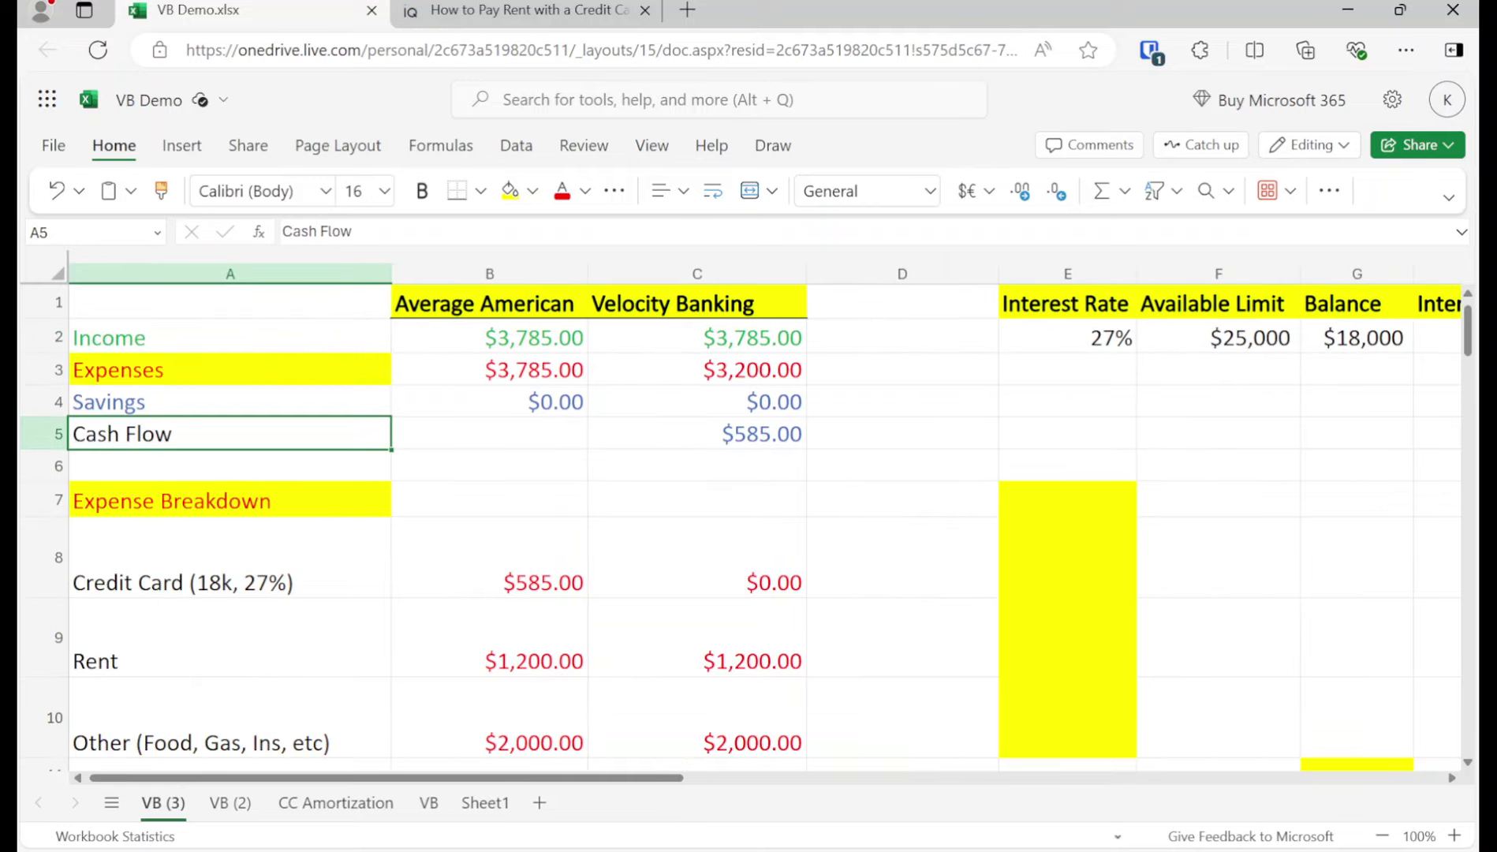
key("Down")
key("Down")
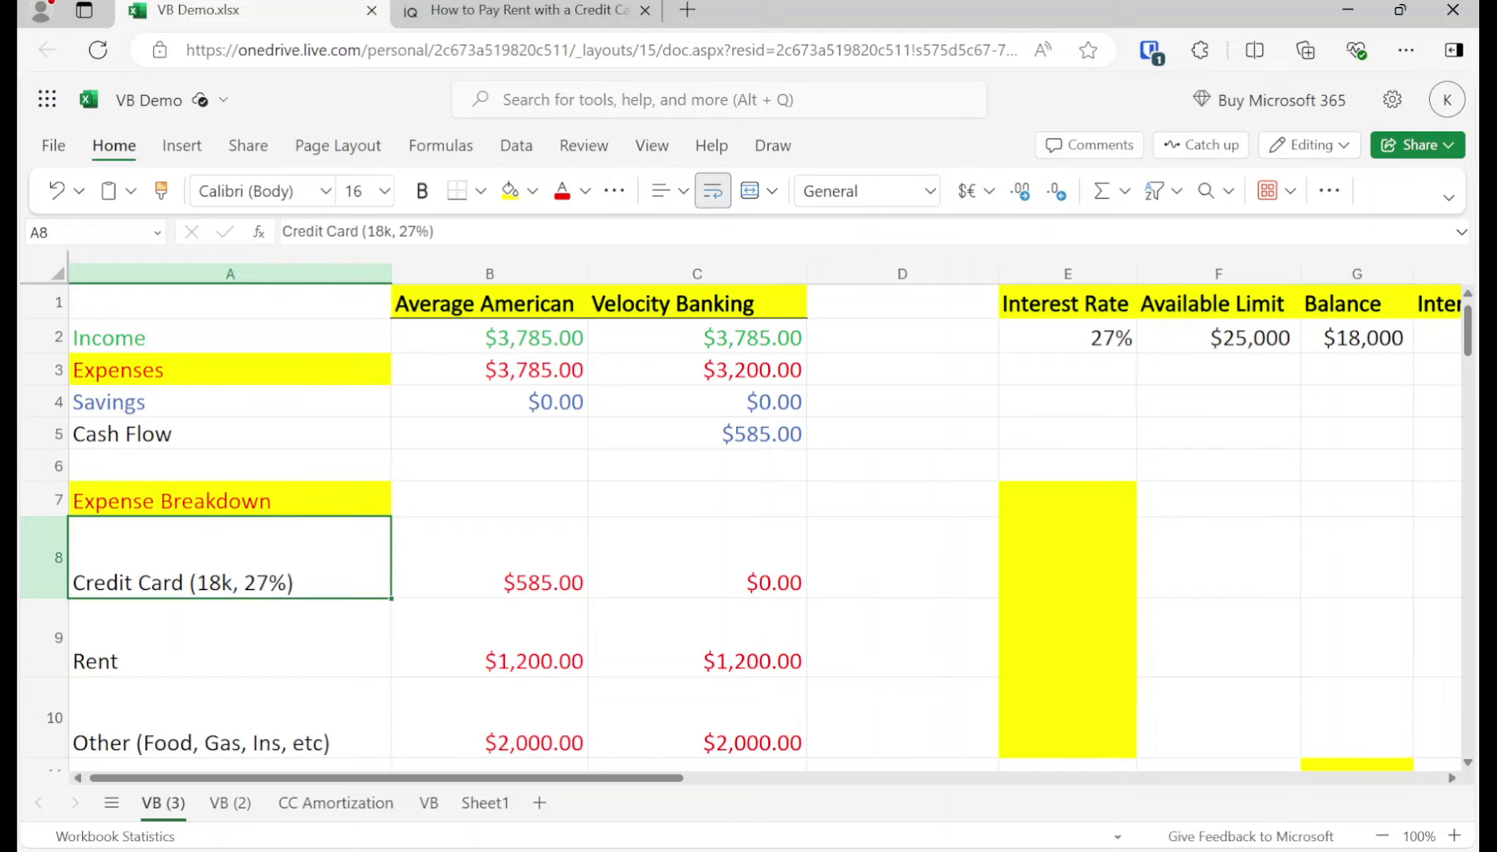
key("Right")
key("Up")
key("Up")
key("Right")
key("Up")
key("Up")
key("Up")
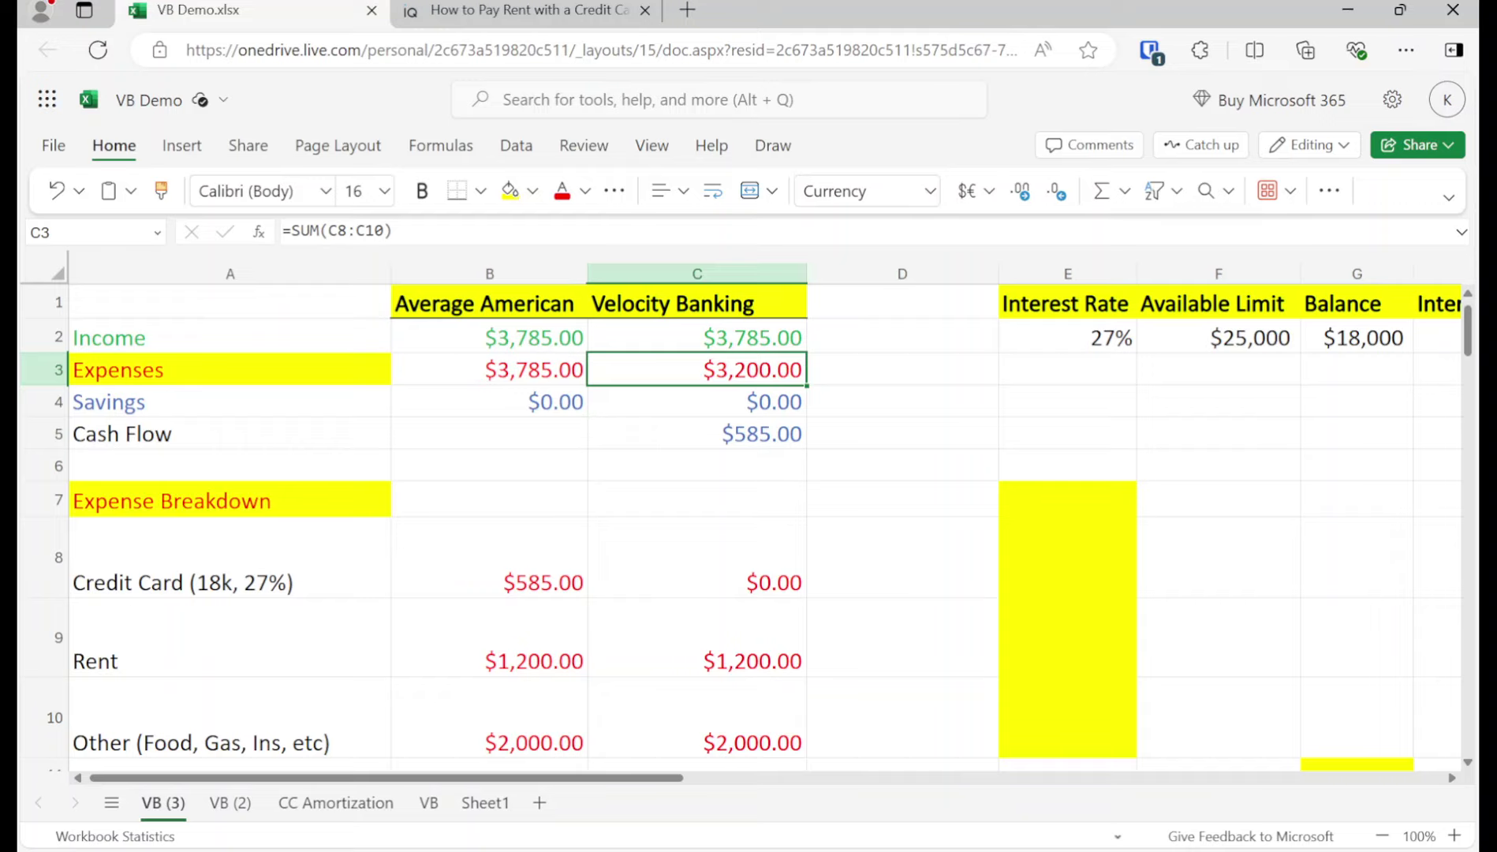
Enter =I2+1 in I3 so the Month column shows 1 below 0.
key("Right")
key("Right")
key("Right")
key("Right")
key("Right")
key("Right")
type("=i2+1")
key("Return")
key("Up")
key("Left")
key("Left")
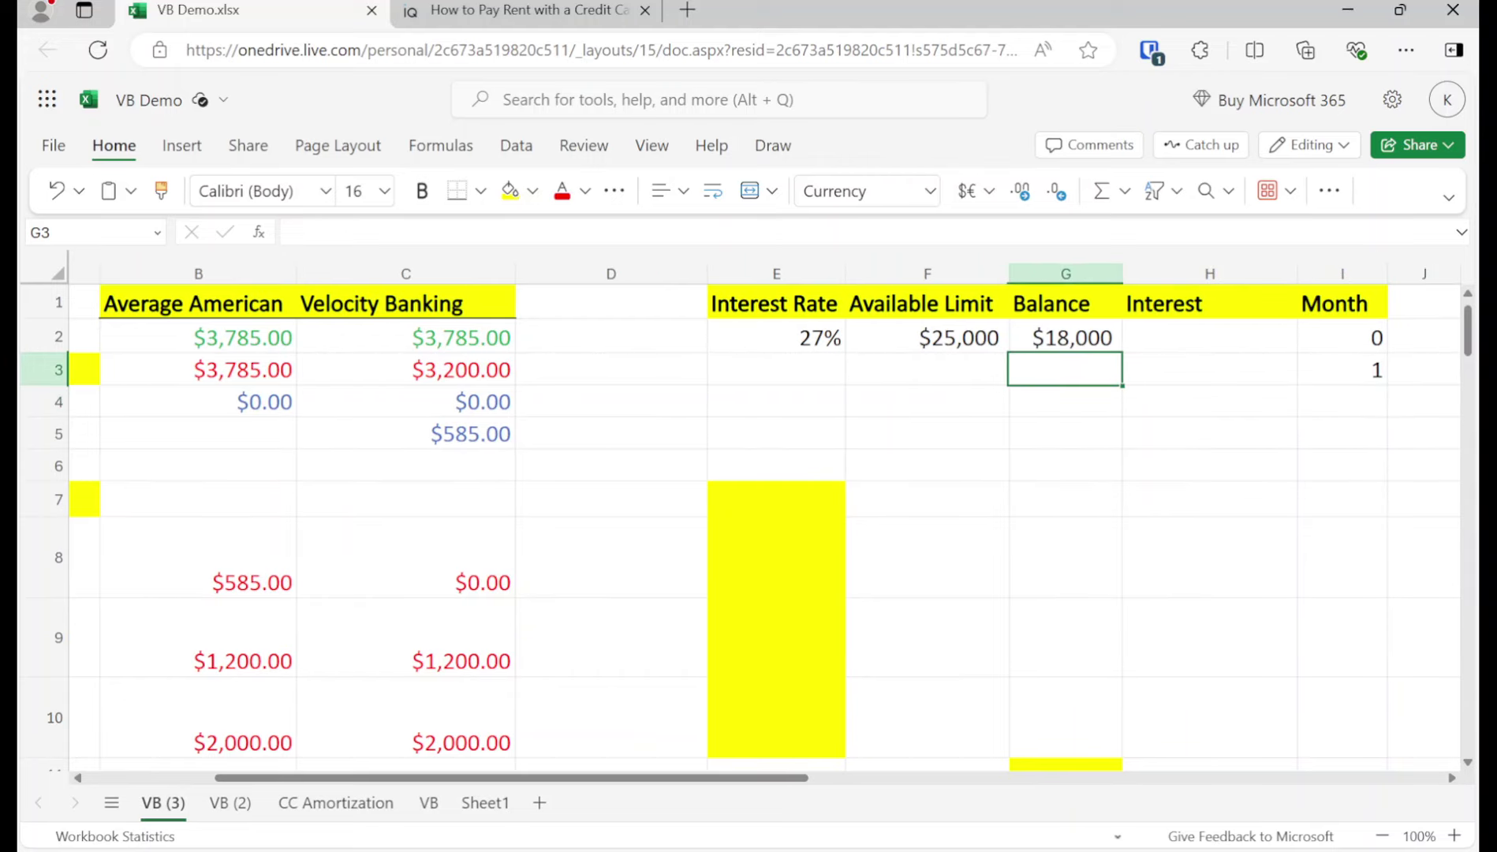
Enter =G2+H2-585 in G3 for a month 1 balance of $17,415.
type("=g2+")
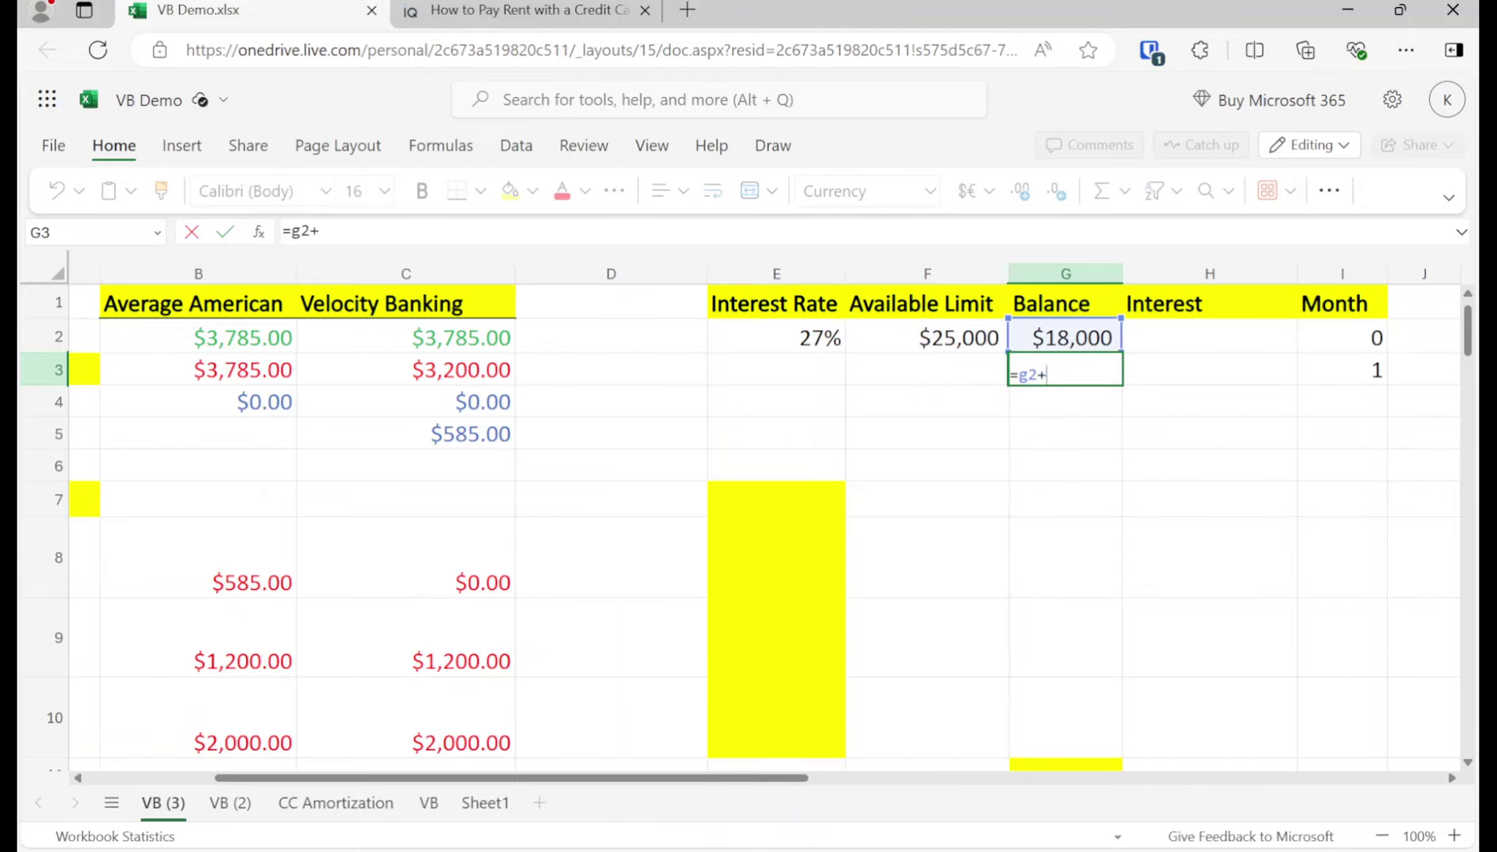
type("h2-")
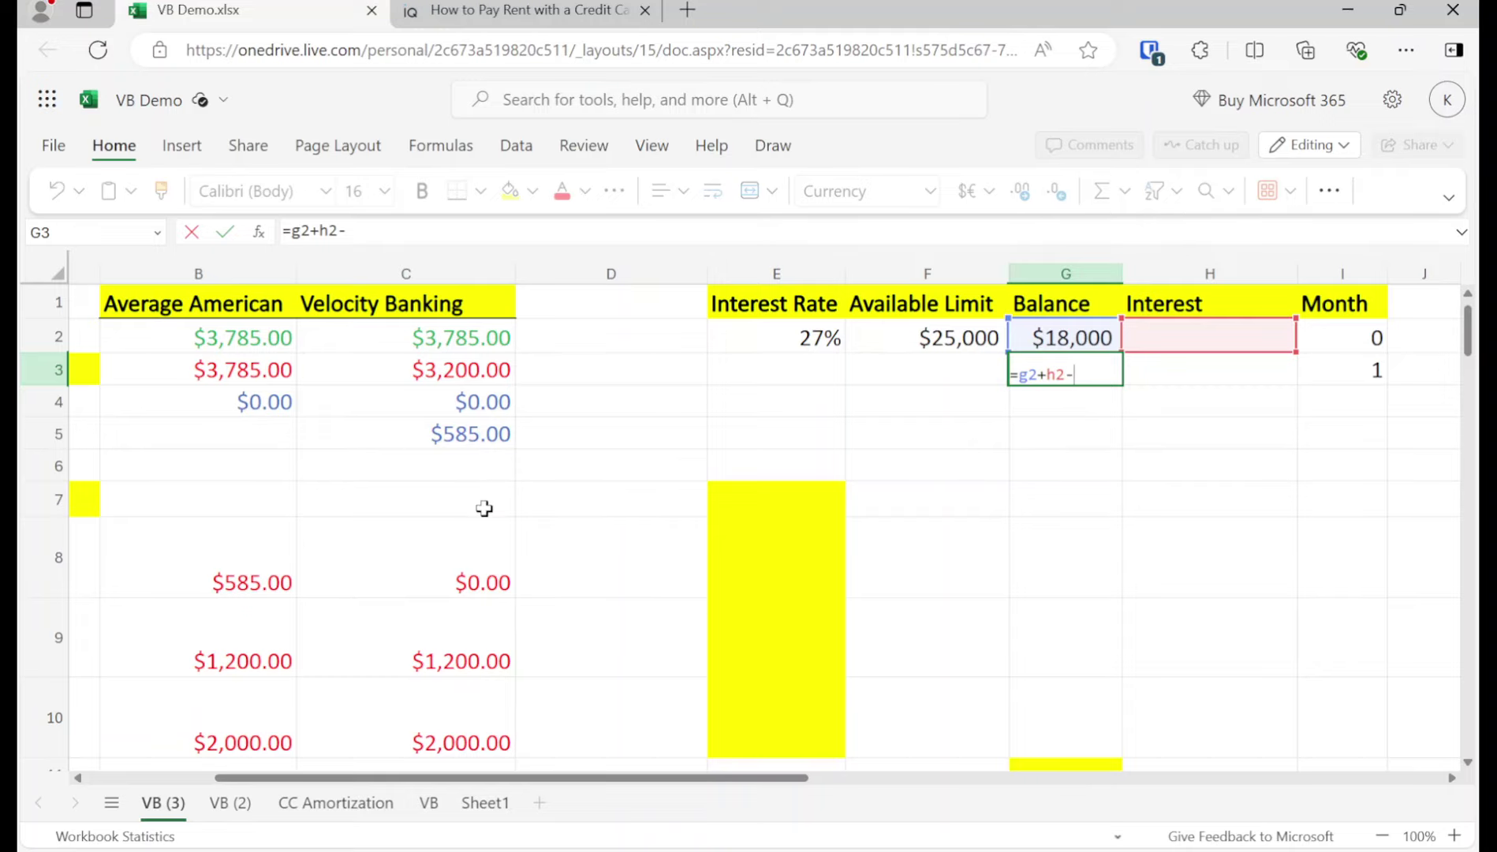
type("585")
key("Return")
Scroll across the schedule and select H3, the month 1 interest cell.
scroll(473, 777, "left", 3)
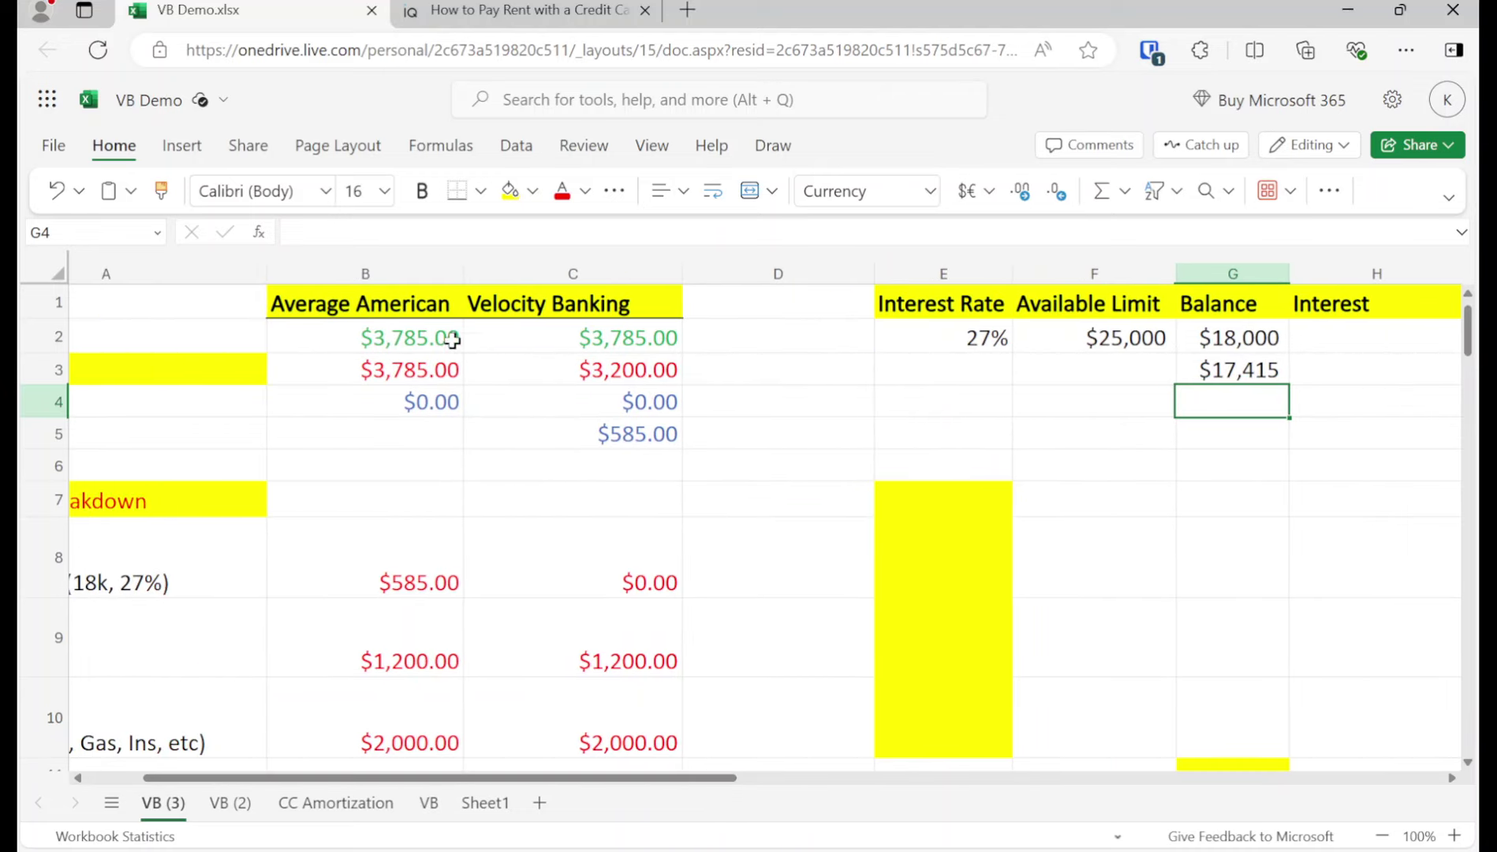
scroll(472, 777, "left", 3)
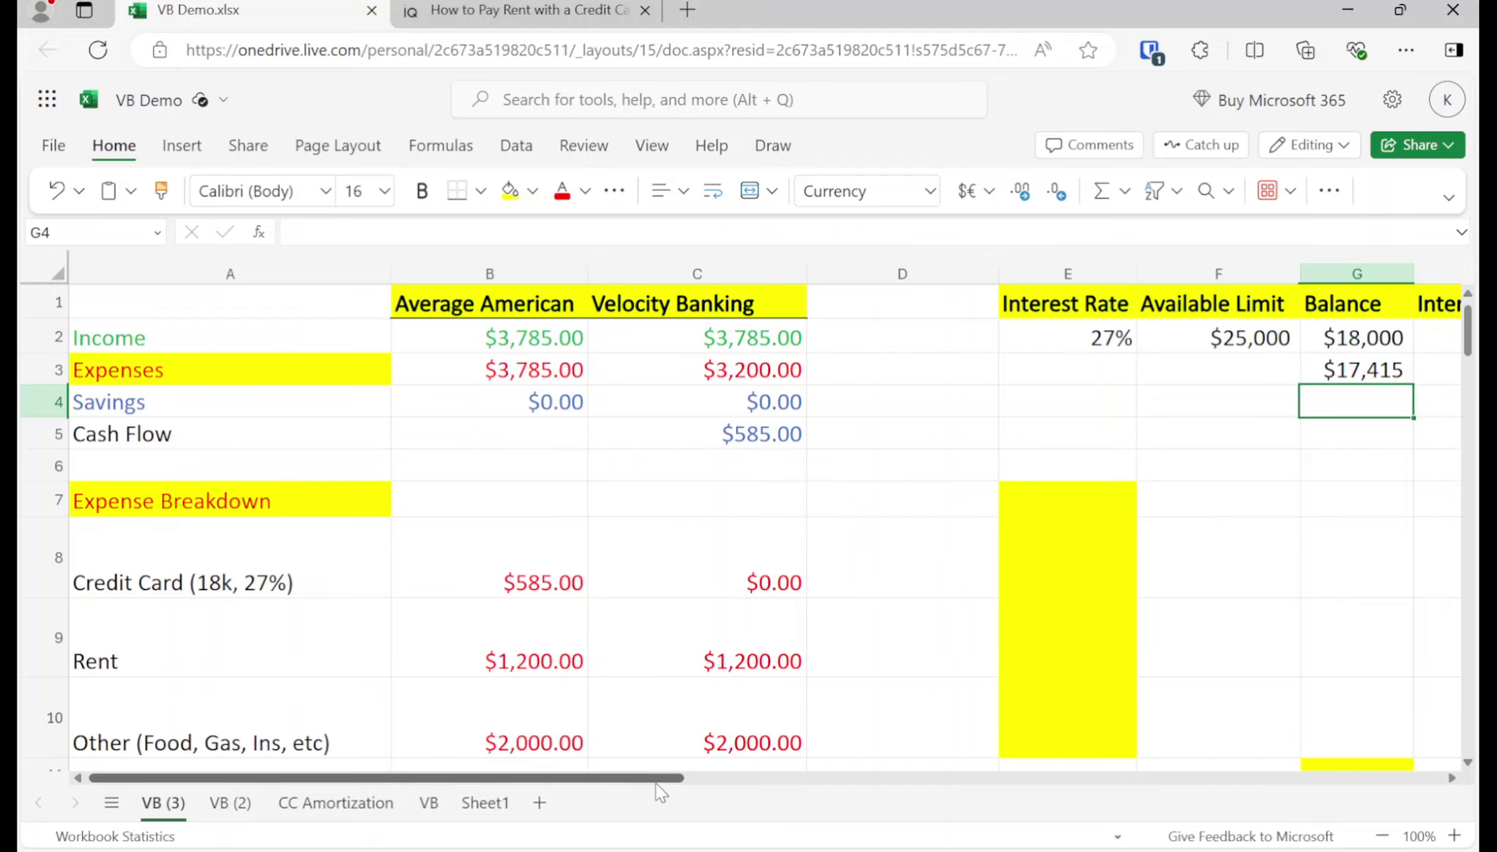
left_click_drag(652, 784, 802, 790)
left_click(977, 360)
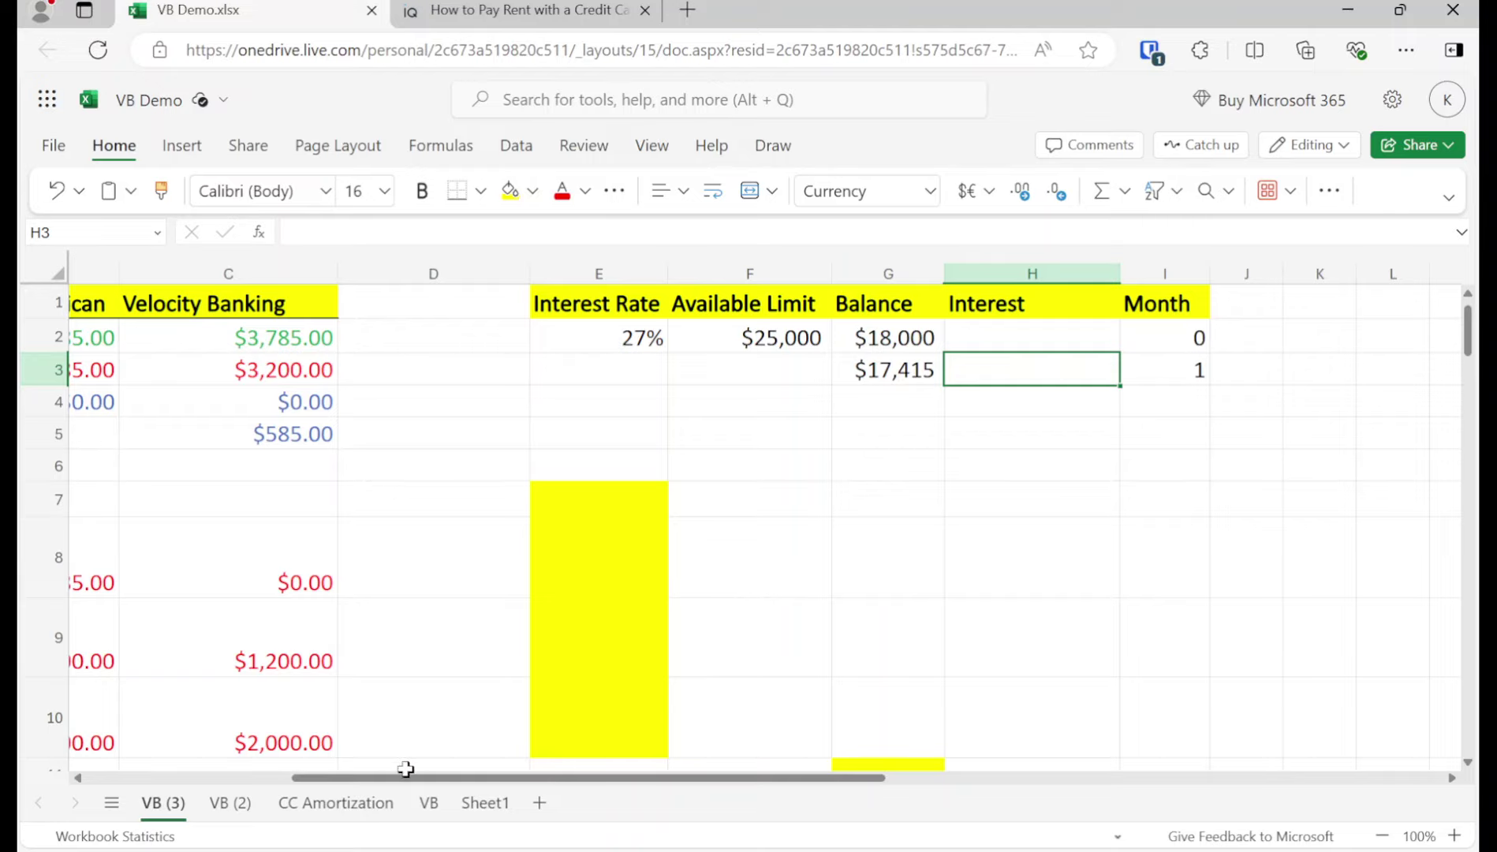
left_click_drag(402, 777, 246, 649)
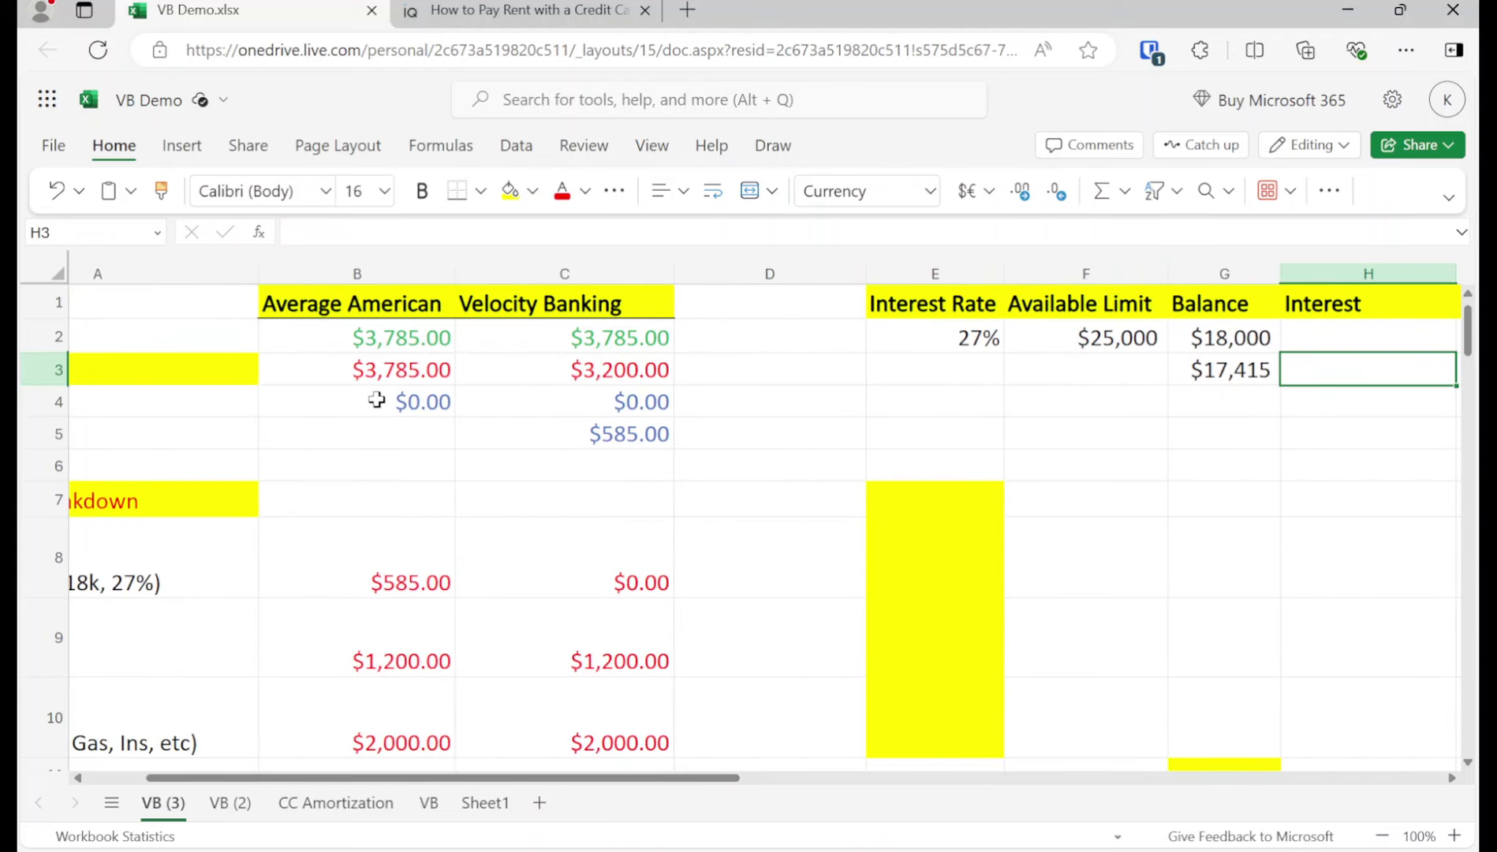
left_click_drag(432, 777, 505, 780)
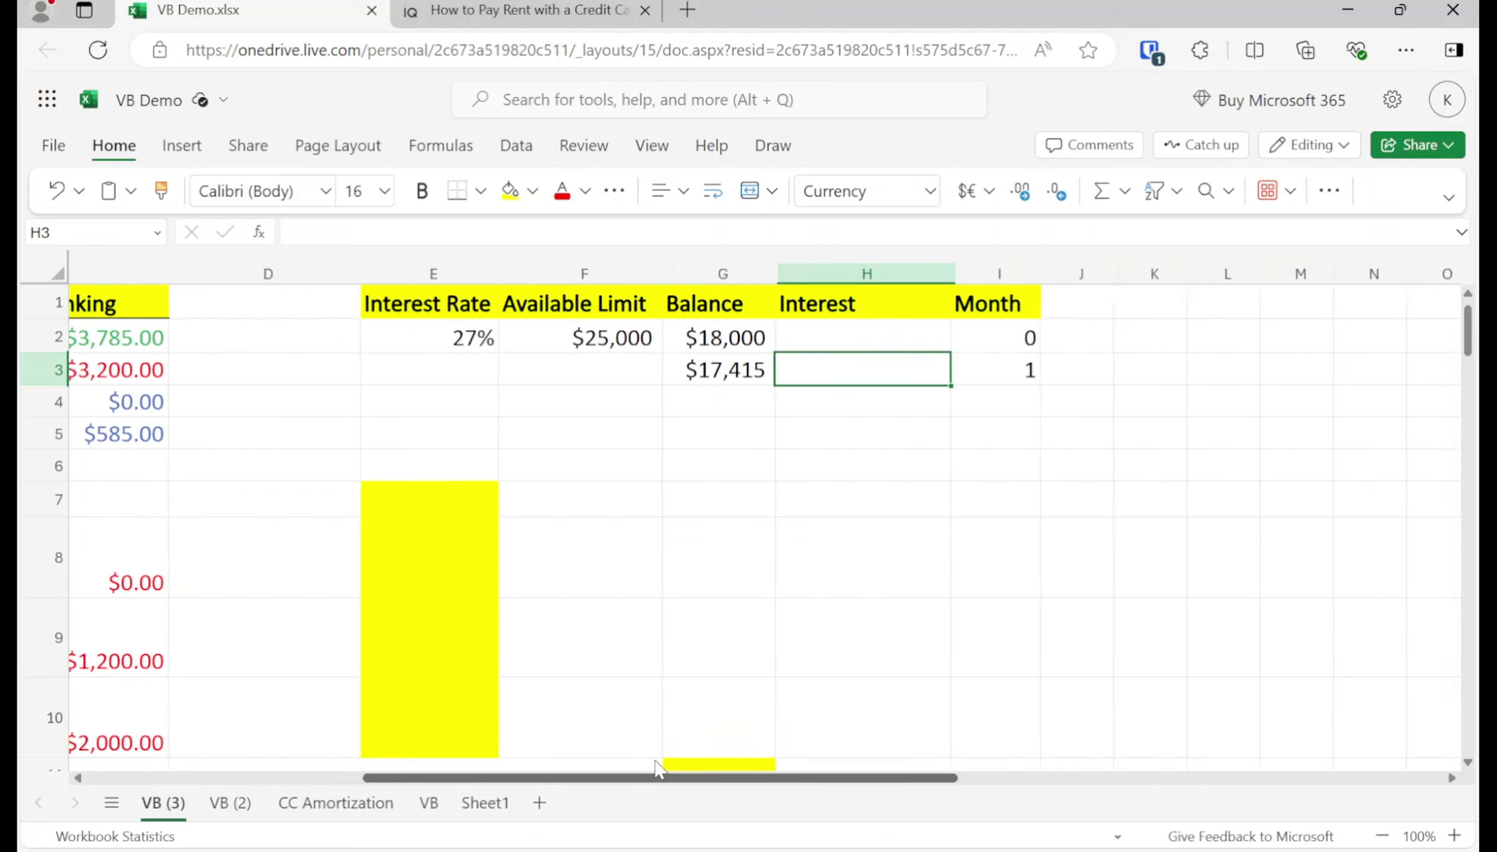
scroll(658, 769, "right", 1)
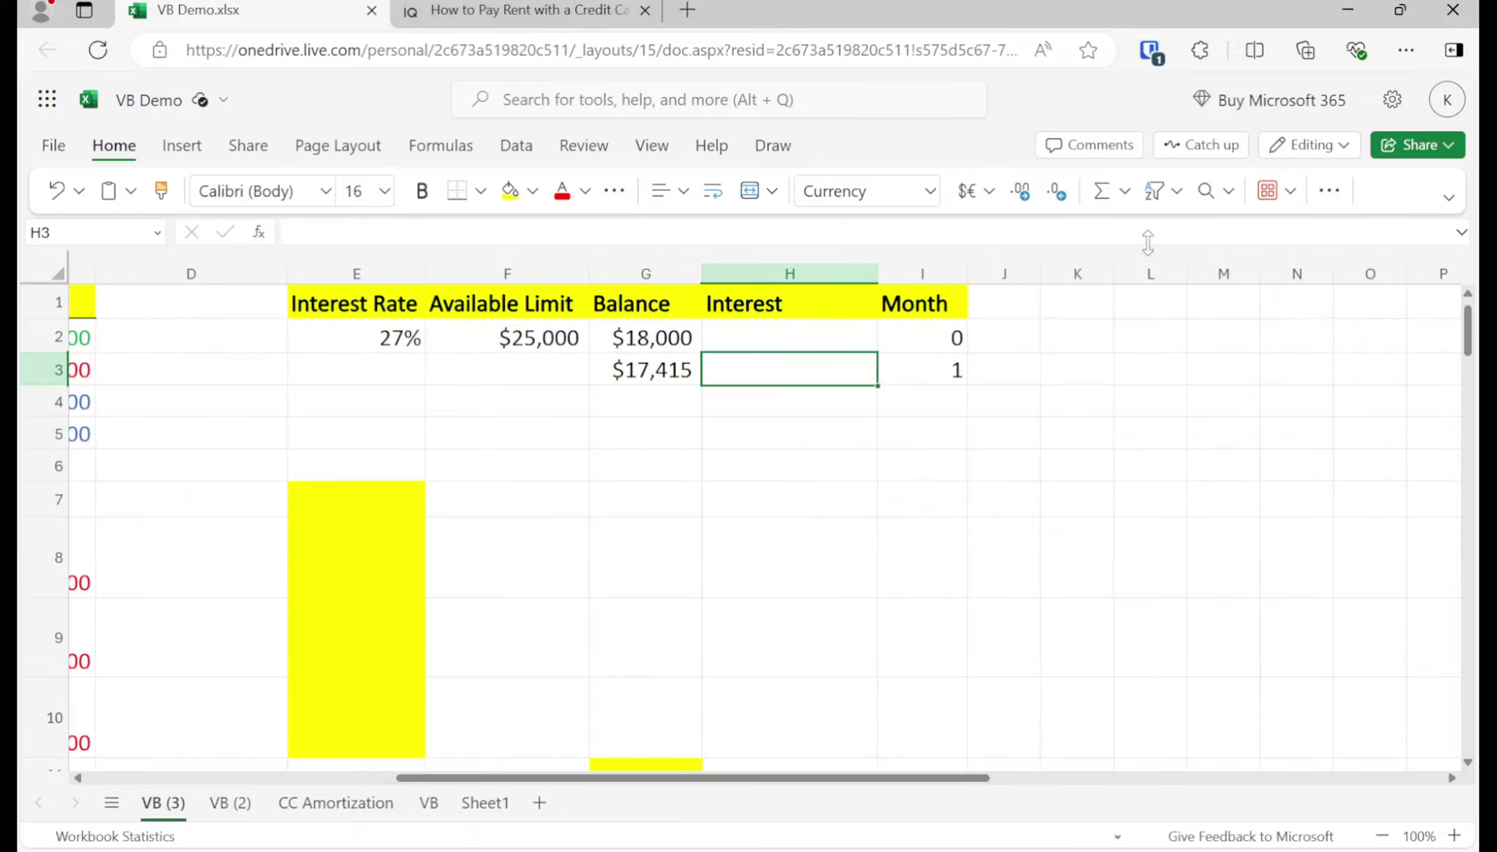
Complete the H3 monthly interest formula as =AVERAGE(G3,G2)*.27/12.
left_click(1125, 191)
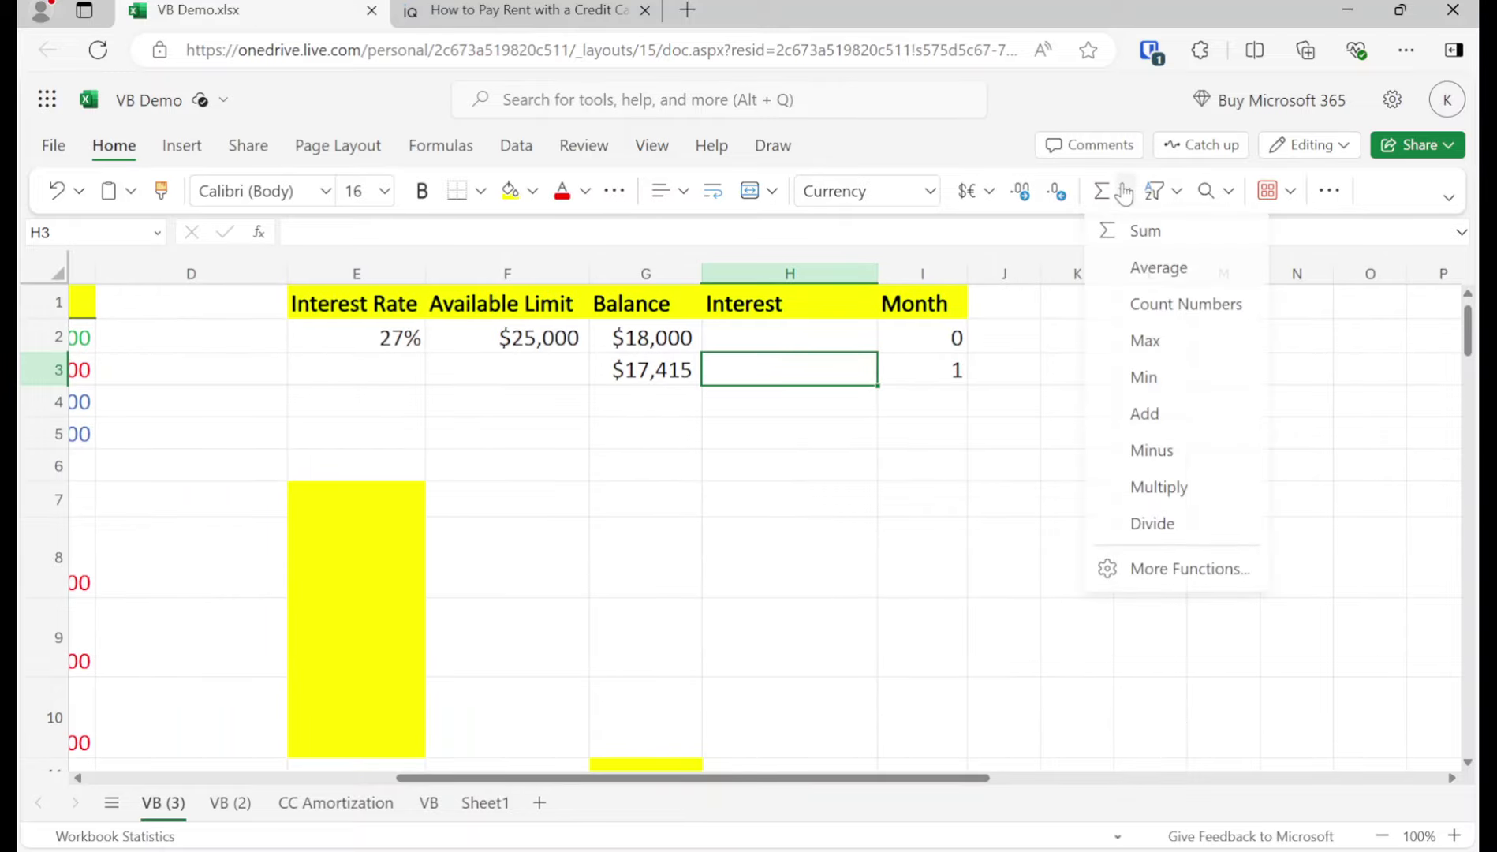
left_click(1137, 268)
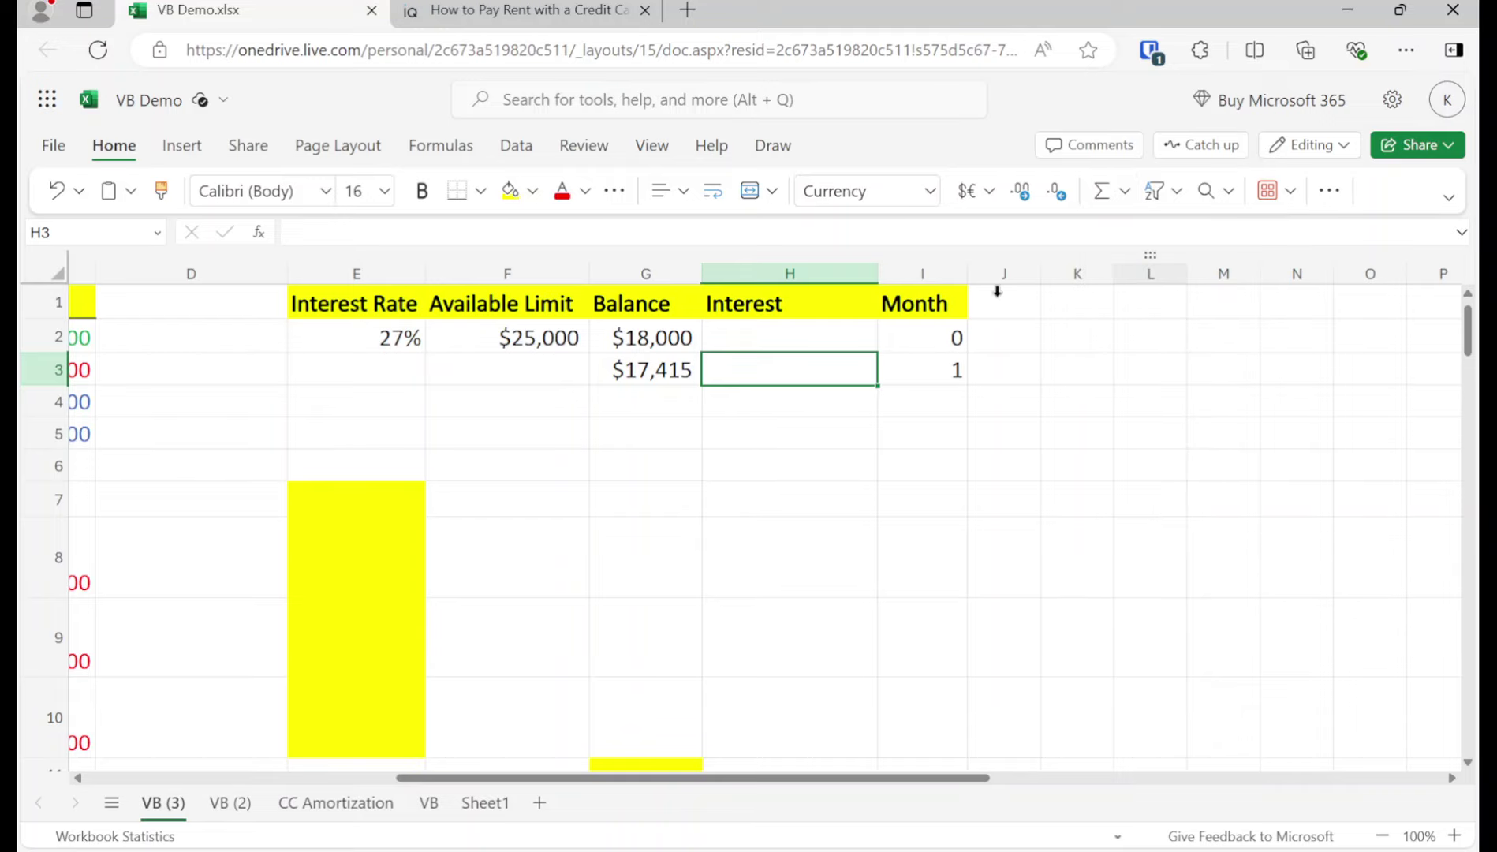
left_click(631, 338, "ctrl")
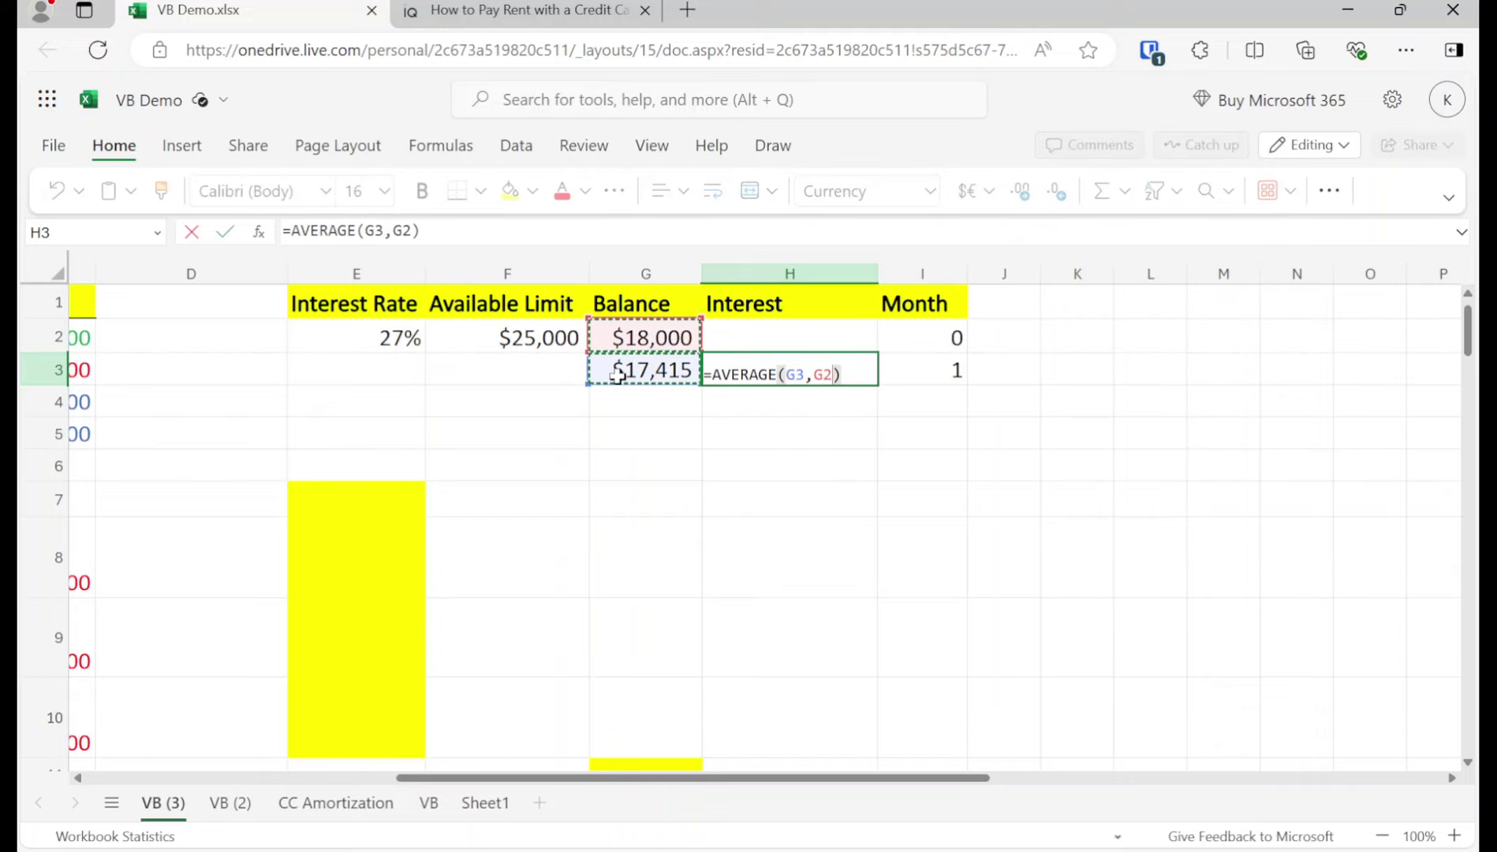
left_click(490, 235)
type("*")
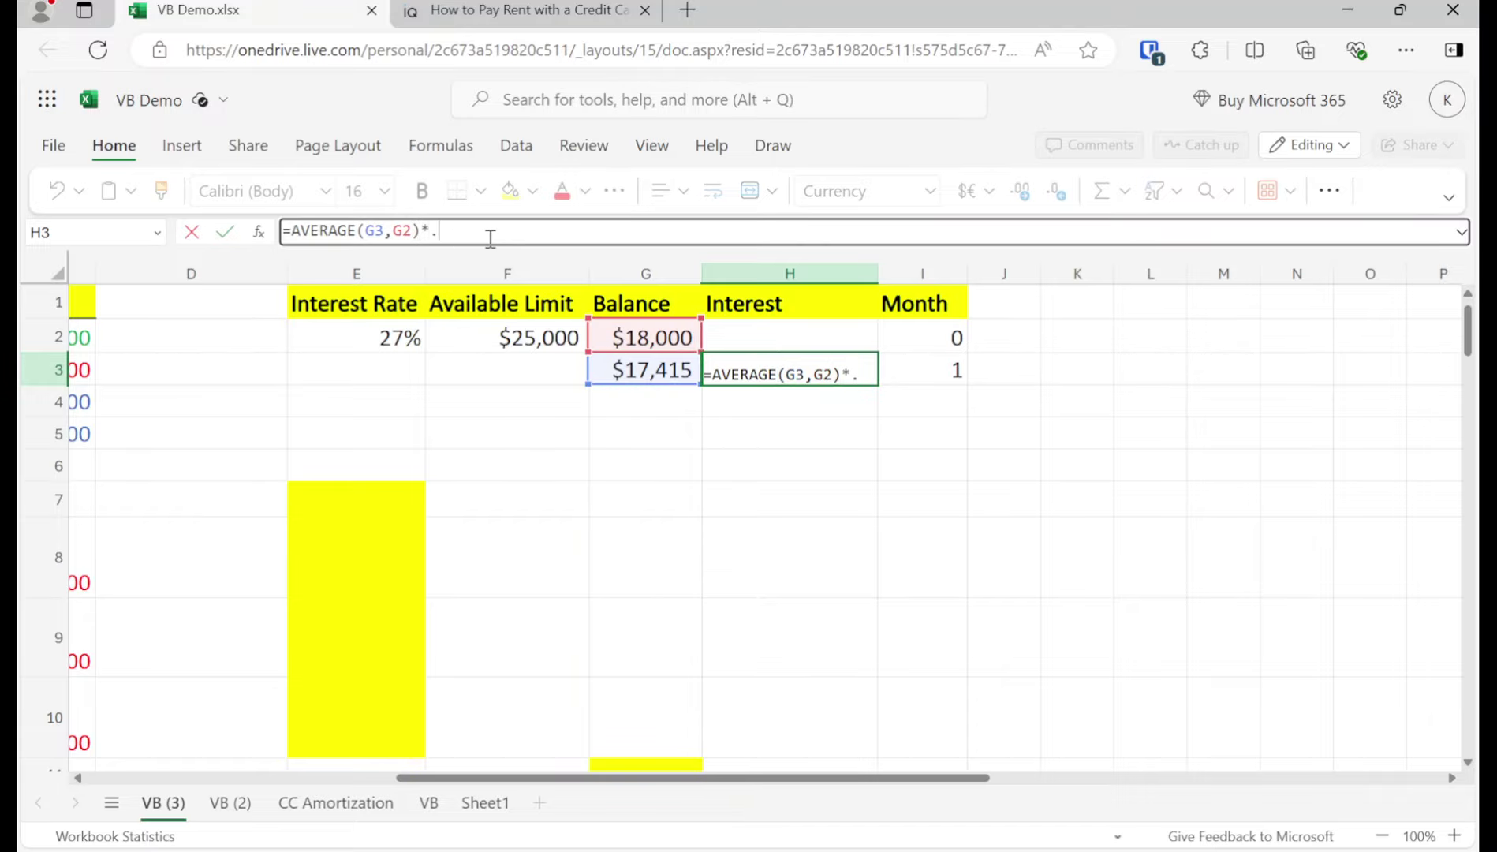
type(".27/12")
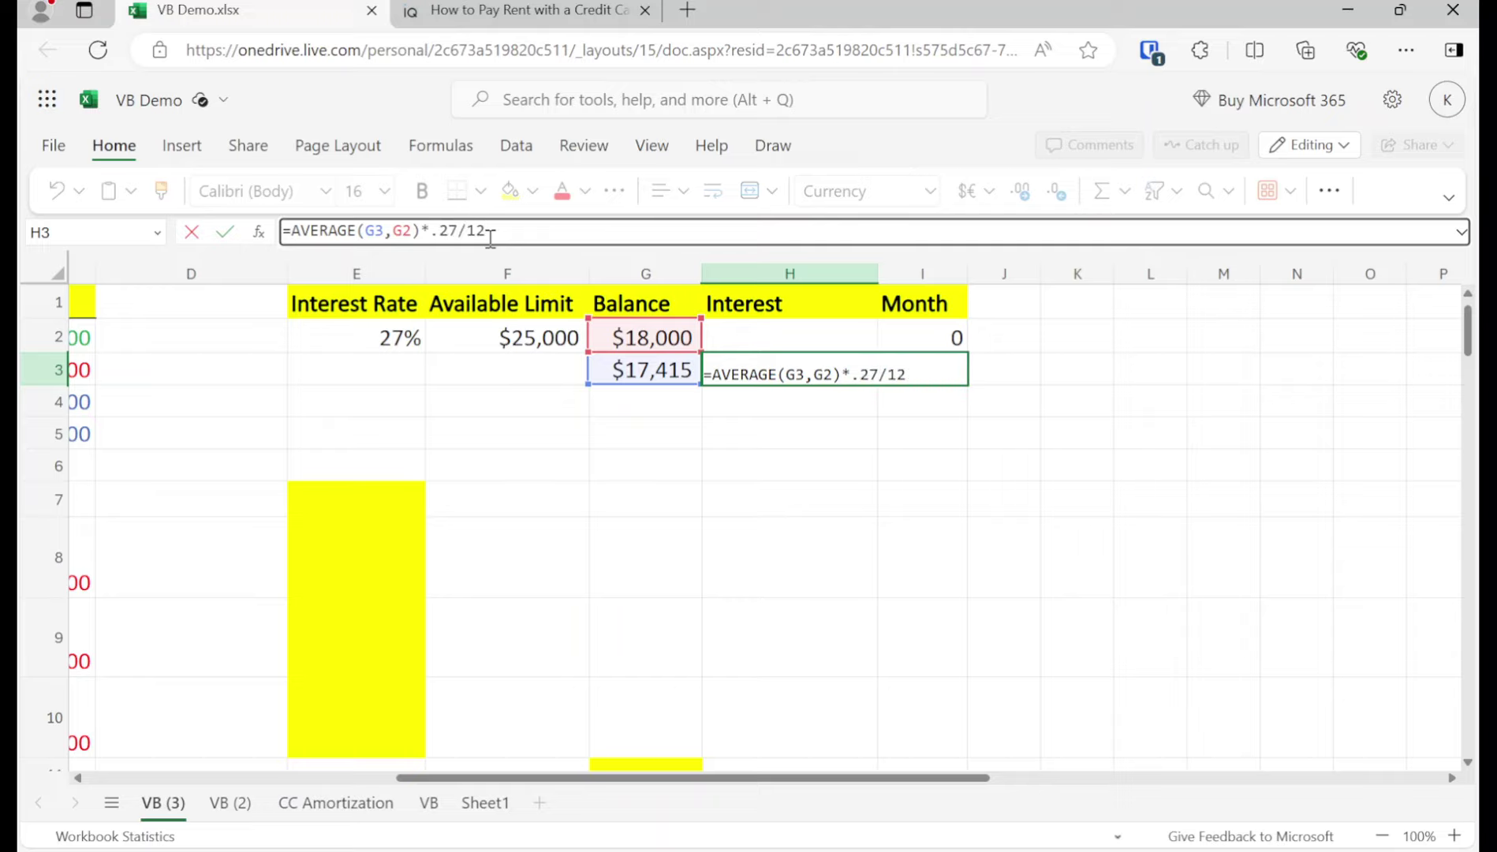
key("Return")
Copy the month 1 schedule row down to create months 2 through 5.
key("Up")
key("Left")
key("shift+Right")
key("shift+Right")
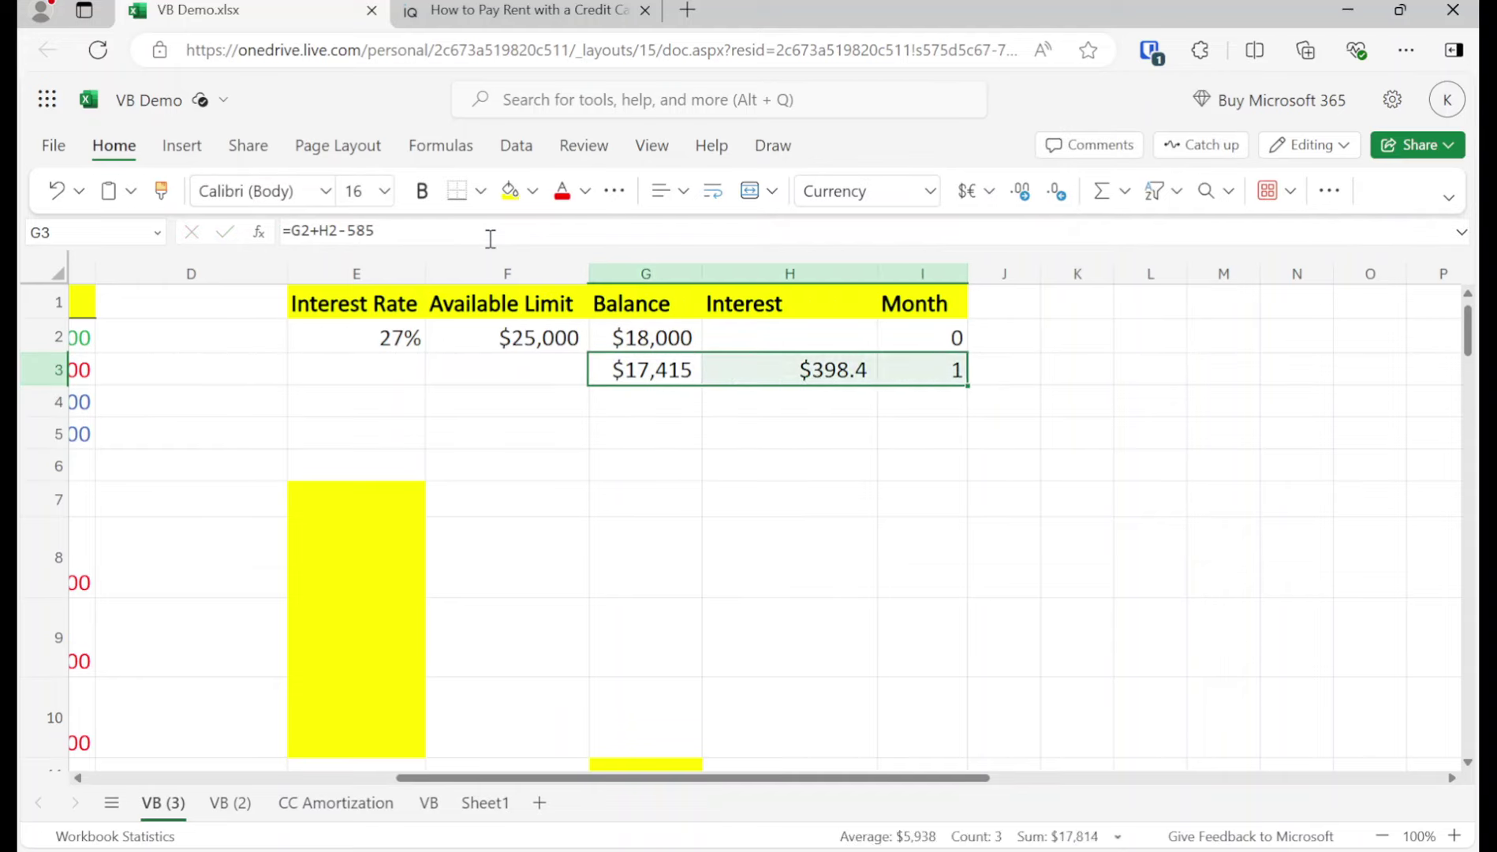
key("ctrl+c")
key("Down")
key("ctrl+v")
key("Down")
key("ctrl+v")
key("Down")
key("ctrl+v")
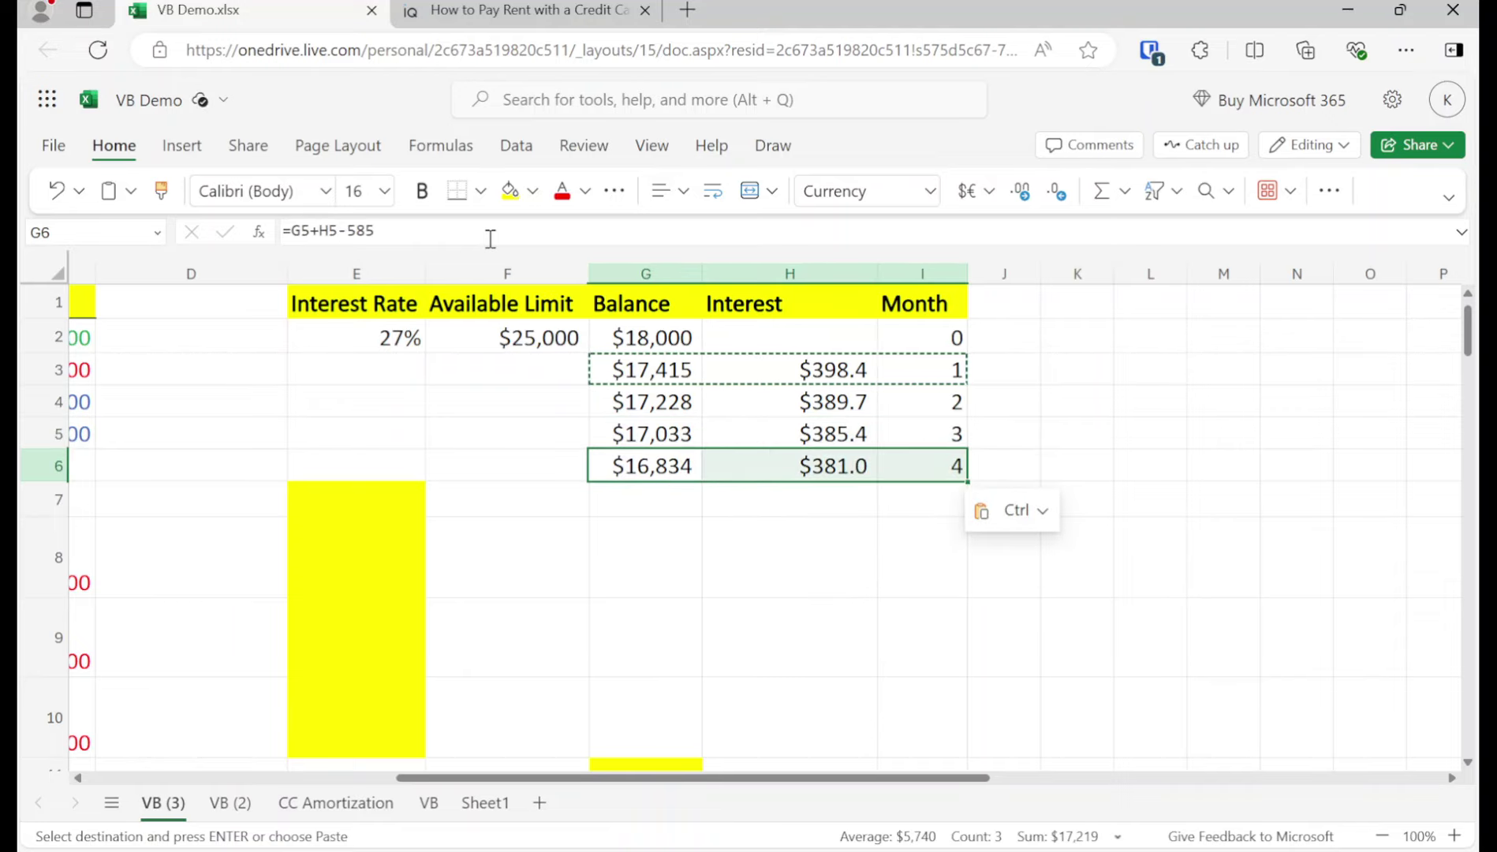
key("ctrl+c")
key("Down")
key("ctrl+v")
Extend the payoff schedule with months 6 through 8.
key("Left")
key("Left")
key("Left")
key("Left")
key("Left")
key("Left")
key("Up")
key("Up")
key("Right")
key("Up")
key("Right")
key("Left")
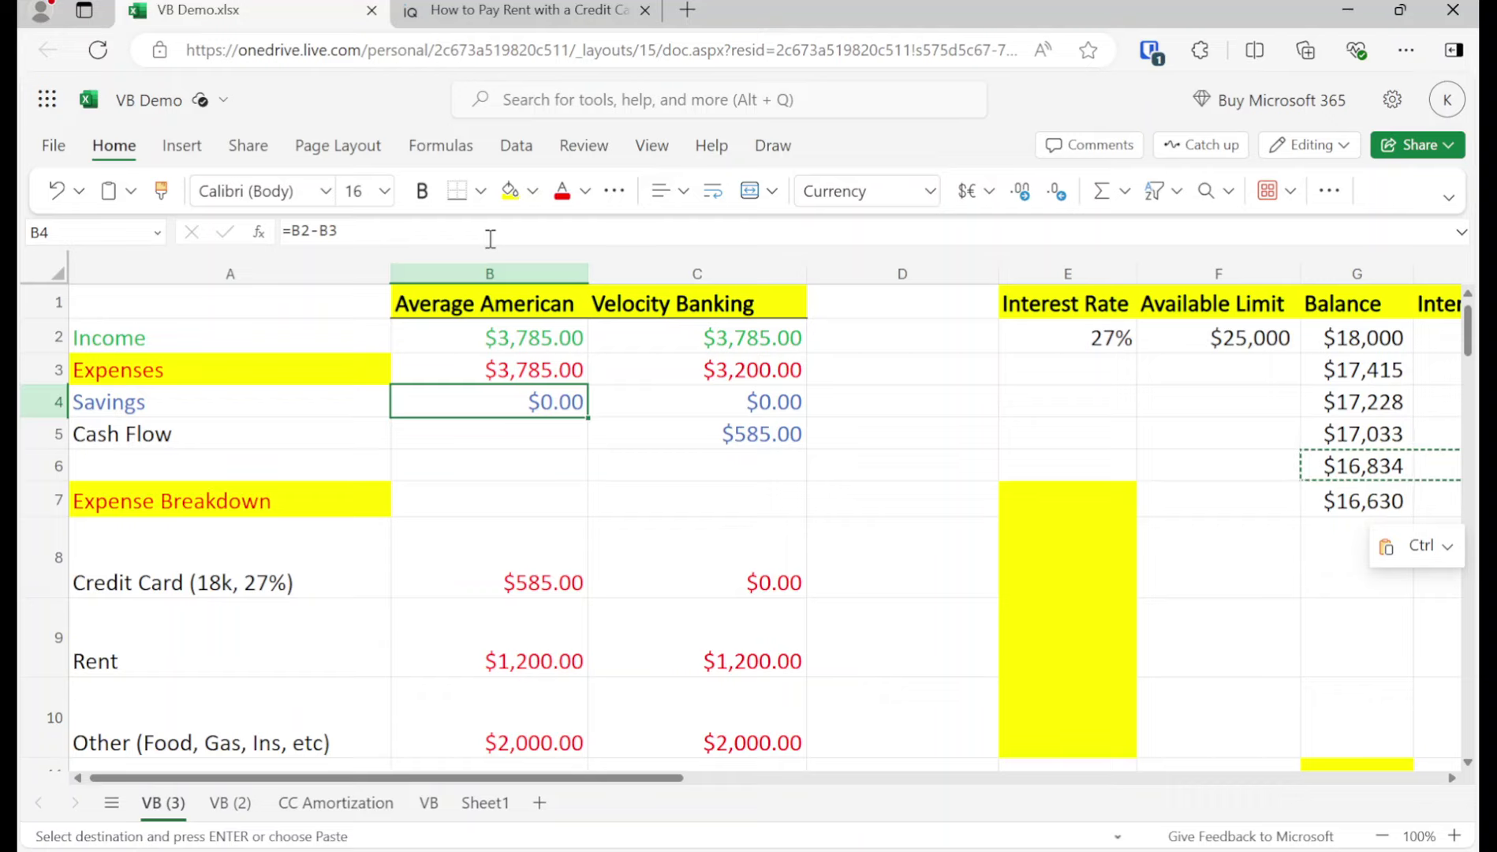
key("Right")
Paste the month 8 row down to fill the schedule to row 29.
key("Right")
key("Right")
key("Right")
key("Right")
key("Right")
key("Right")
key("Down")
key("Down")
key("Left")
key("Left")
key("Down")
key("shift+Right")
key("shift+Right")
key("ctrl+c")
key("Down")
key("ctrl+v")
key("Down")
key("shift+Right")
key("shift+Right")
key("ctrl+v")
key("Down")
key("shift+Right")
key("shift+Right")
key("ctrl+v")
key("Right")
key("Right")
key("Left")
key("Left")
key("shift+Right")
key("shift+Right")
key("ctrl+c")
key("shift+Down")
key("shift+Down")
key("shift+Down")
key("ctrl+v")
key("Down")
key("Down")
Continue filling the schedule to about row 63, past the negative balance at month 52.
key("Down")
key("shift+Right")
key("shift+Right")
key("ctrl+c")
key("shift+Down")
key("shift+Down")
key("shift+Down")
key("shift+Down")
key("shift+Down")
key("shift+Down")
key("shift+Down")
key("shift+Down")
key("shift+Down")
key("shift+Down")
key("shift+Down")
key("shift+Down")
key("shift+Down")
key("shift+Down")
key("shift+Down")
key("shift+Down")
key("ctrl+v")
key("Down")
key("Down")
key("Down")
key("Down")
key("Down")
key("Down")
key("Down")
key("Down")
key("Down")
key("Down")
key("Down")
key("Down")
key("Down")
key("Down")
key("Down")
key("Down")
key("Down")
key("Down")
key("Down")
key("Down")
key("Down")
key("ctrl+Up")
key("shift+Right")
key("shift+Right")
key("ctrl+c")
key("shift+Down")
key("shift+Down")
key("shift+Down")
key("shift+Down")
key("shift+Down")
key("shift+Down")
key("shift+Down")
key("shift+Down")
key("shift+Down")
key("shift+Down")
key("shift+Down")
key("shift+Down")
key("shift+Down")
key("shift+Down")
key("shift+Down")
key("shift+Down")
key("shift+Down")
key("shift+Down")
key("ctrl+v")
key("Down")
key("Down")
key("Down")
key("Down")
key("Down")
key("Down")
key("Down")
key("Down")
key("Down")
key("Down")
key("Down")
key("Down")
key("Down")
key("Down")
key("Down")
key("Down")
key("Down")
key("Down")
key("Down")
key("Down")
key("Down")
key("Up")
key("Up")
key("Up")
key("Up")
key("Up")
key("shift+Right")
key("shift+Right")
key("ctrl+c")
key("shift+Down")
key("shift+Down")
key("shift+Down")
key("shift+Down")
key("shift+Down")
key("shift+Down")
key("shift+Down")
key("shift+Down")
key("shift+Down")
key("shift+Down")
key("shift+Down")
key("shift+Down")
key("shift+Down")
key("shift+Down")
key("shift+Down")
key("ctrl+v")
key("Down")
key("Down")
key("Down")
key("Down")
key("Down")
key("Down")
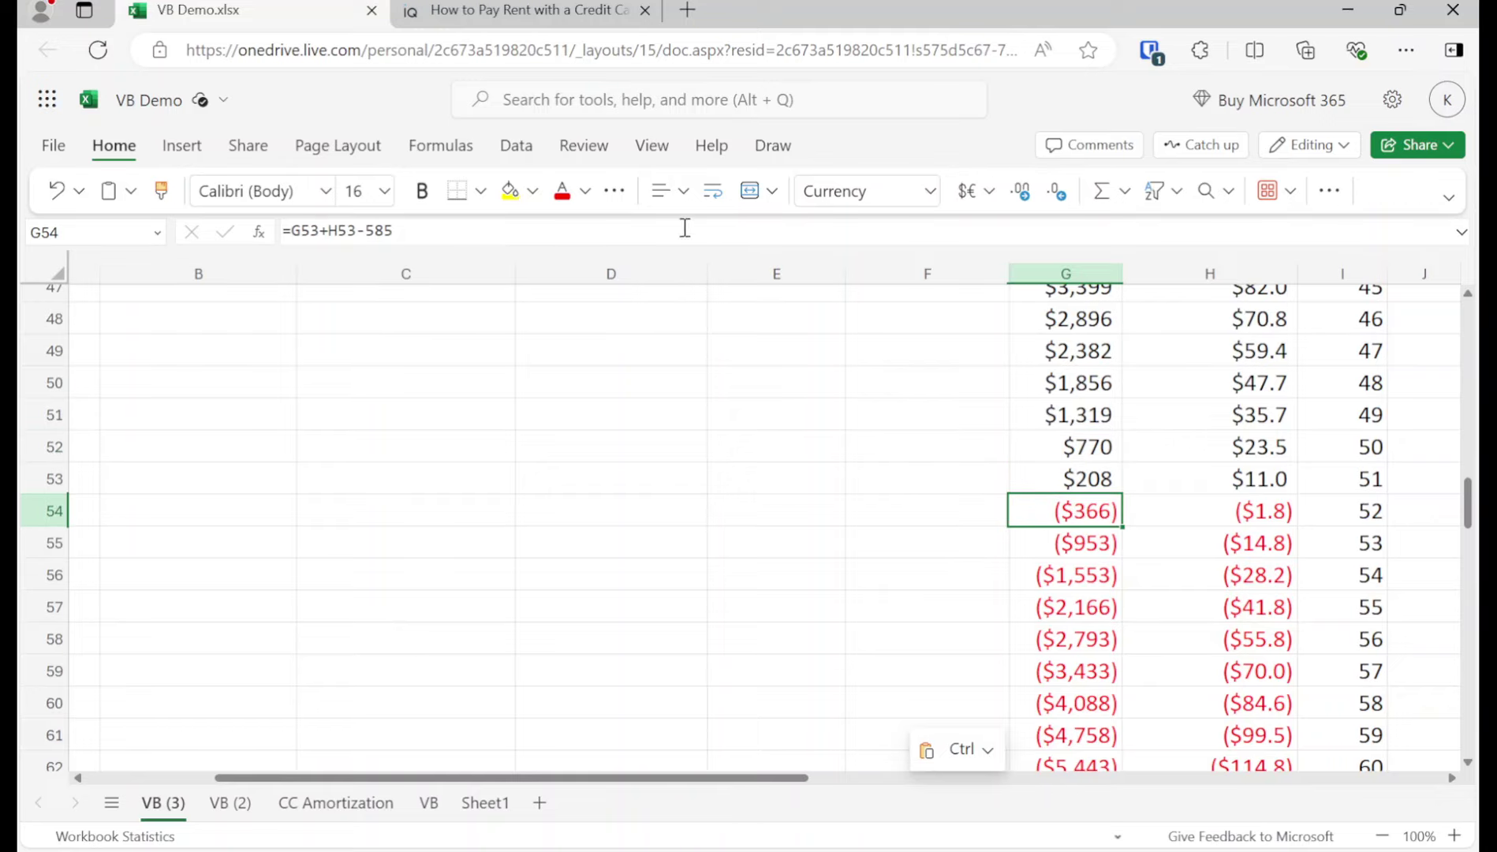
Fill the first negative balance at month 52 with yellow.
left_click(513, 191)
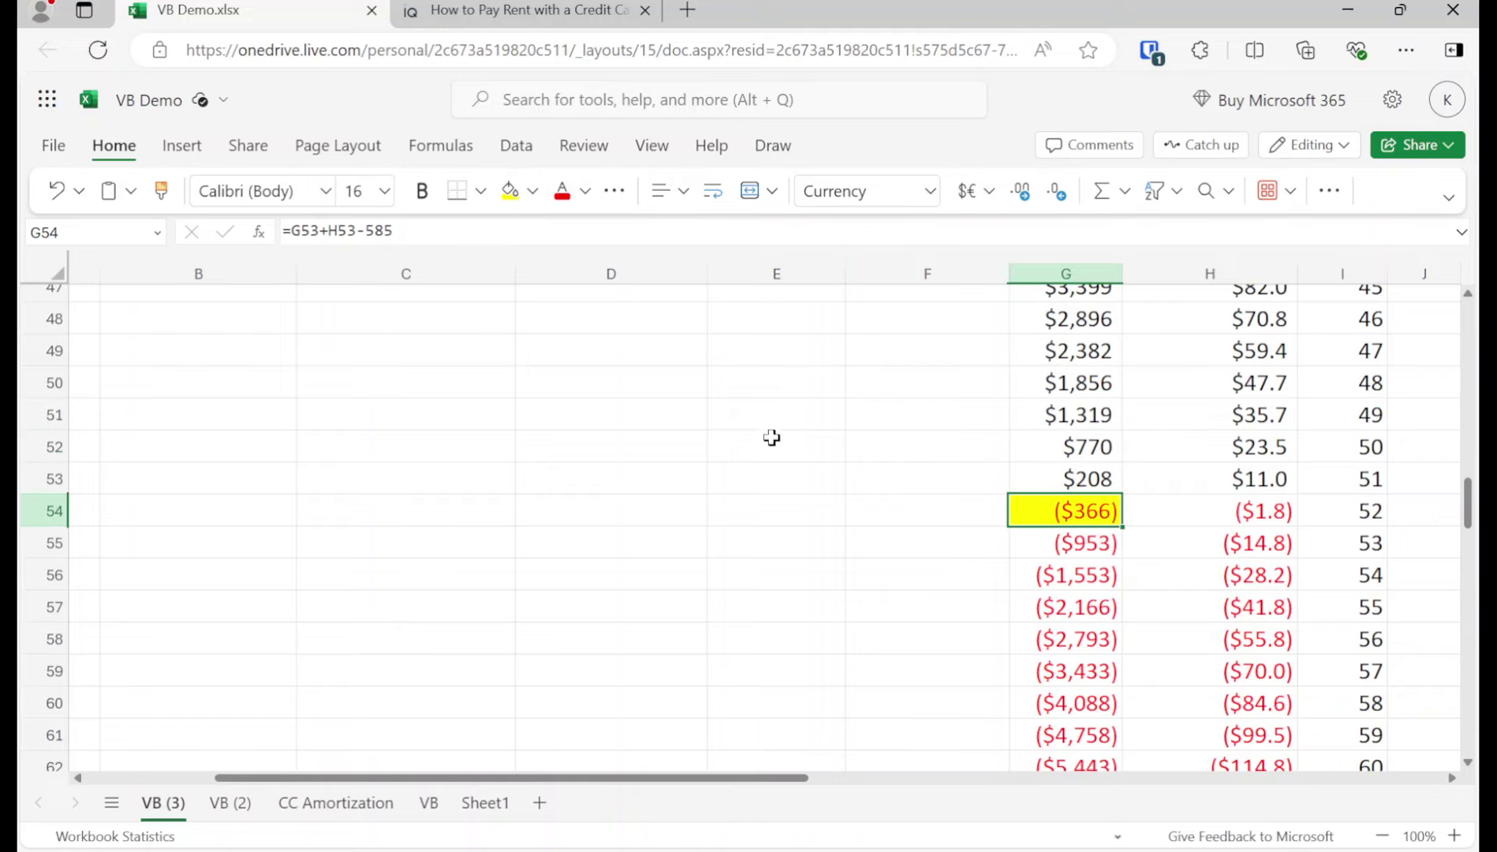
scroll(757, 457, "up", 15)
scroll(744, 480, "up", 1)
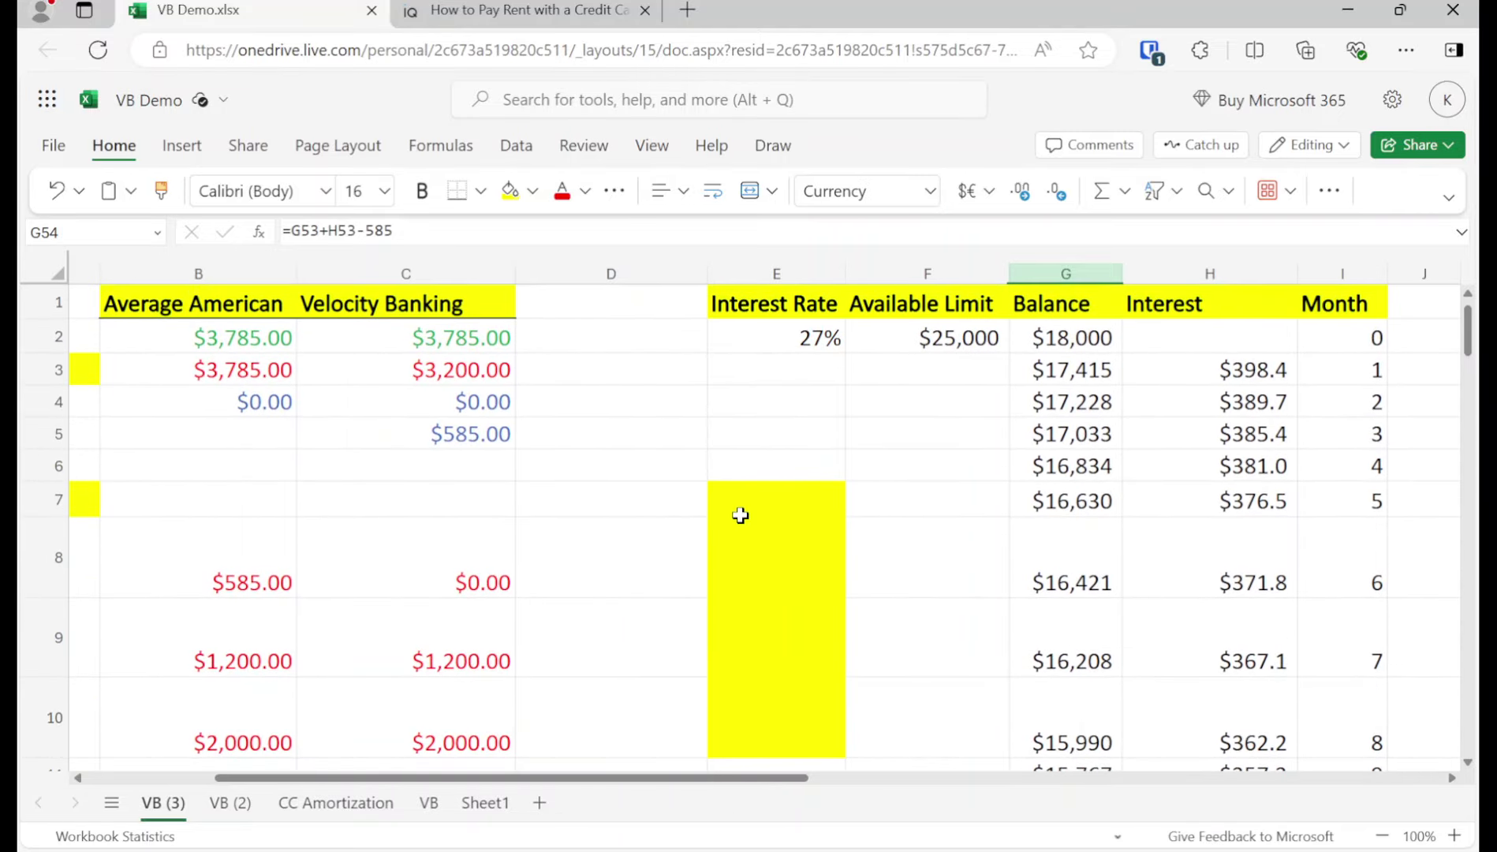
Calculate =52/12 in F8, then clear it and enter '4.3 years' in E8.
left_click(892, 538)
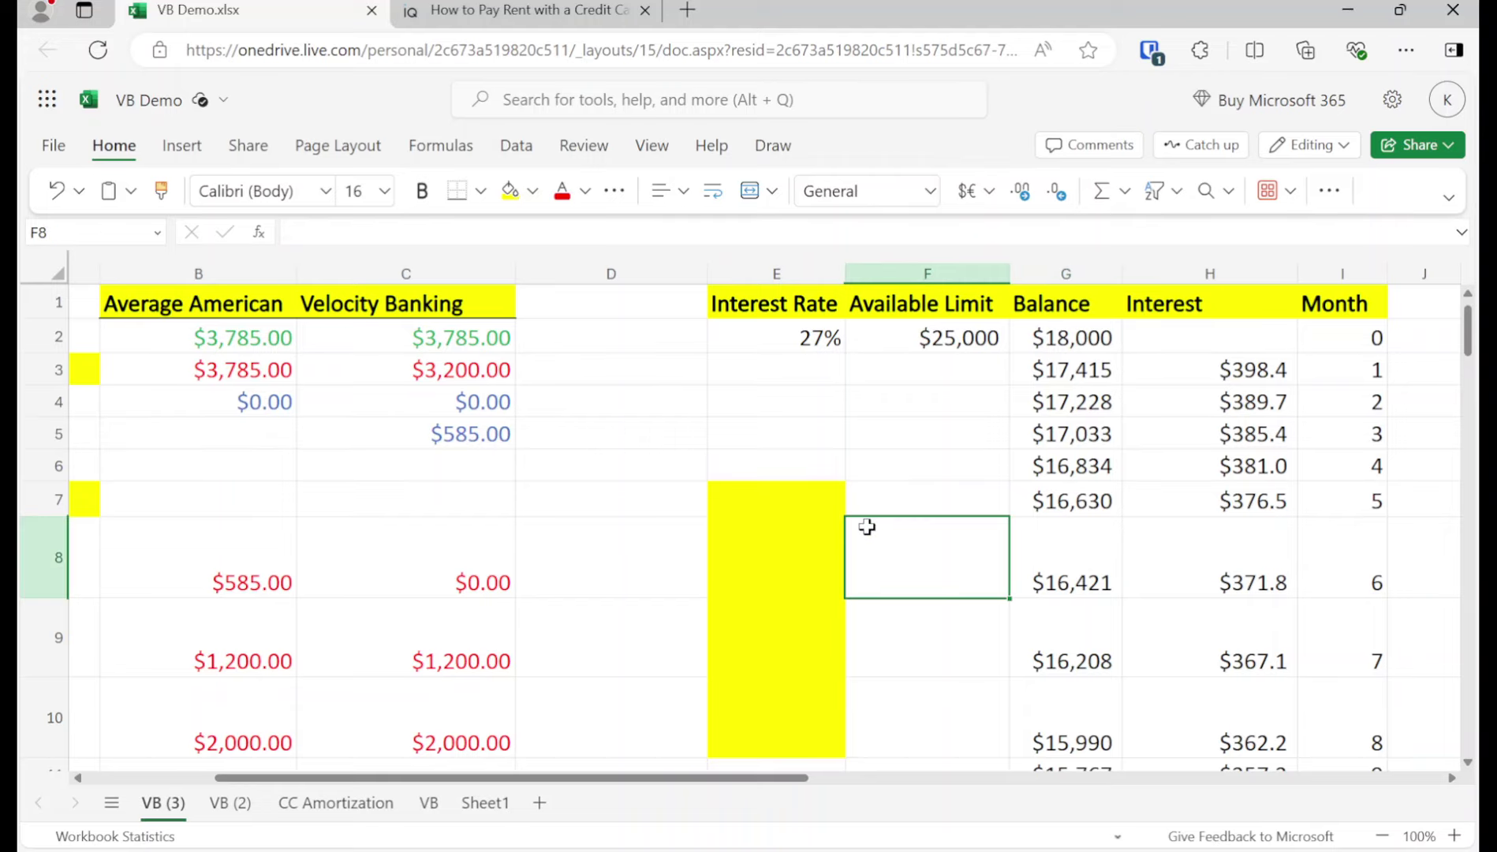
type("=52/12")
key("Return")
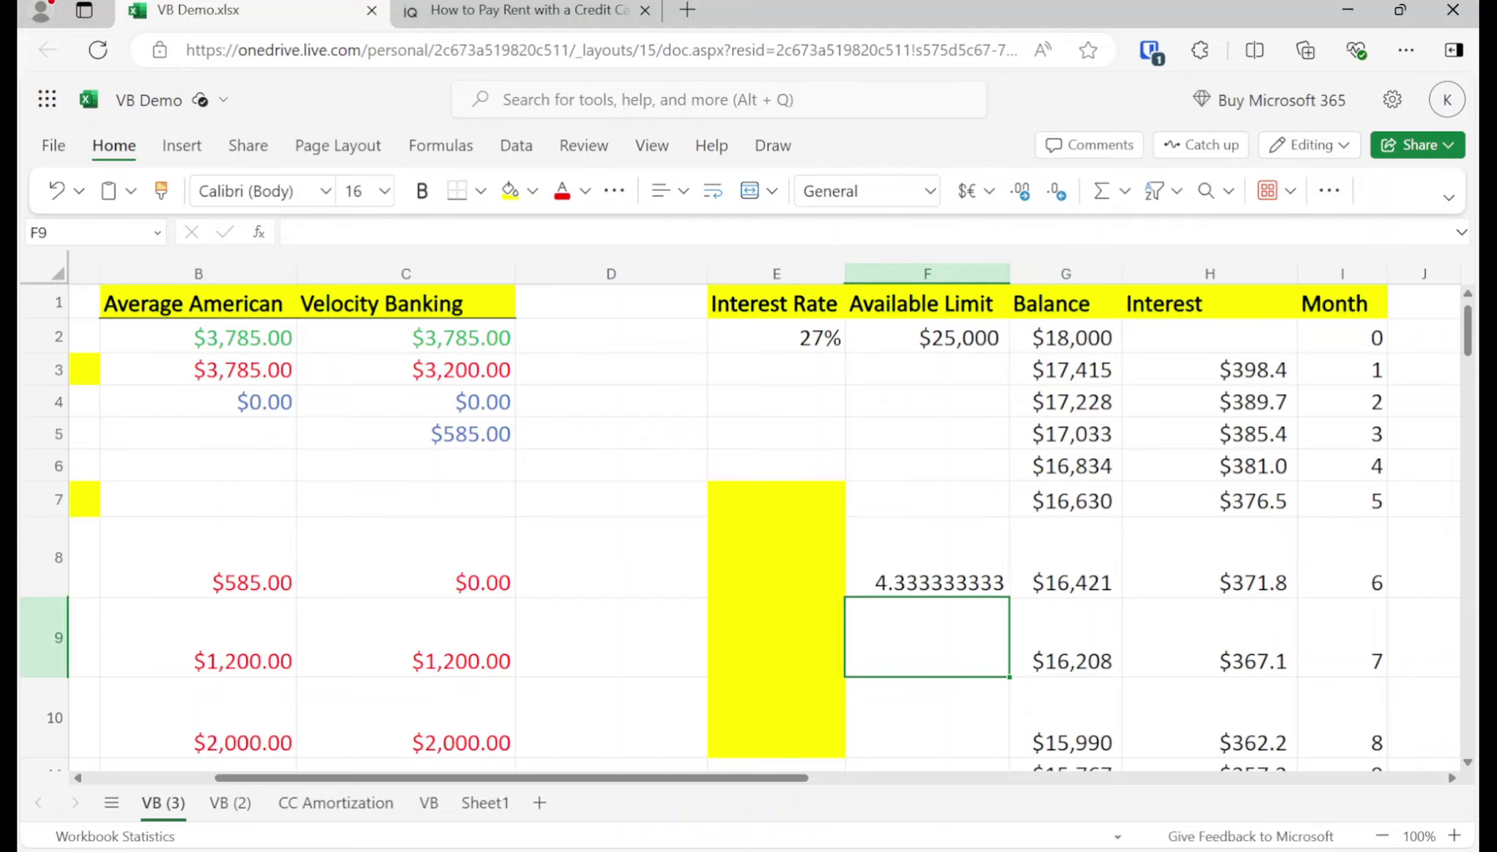
key("Up")
key("Delete")
key("Left")
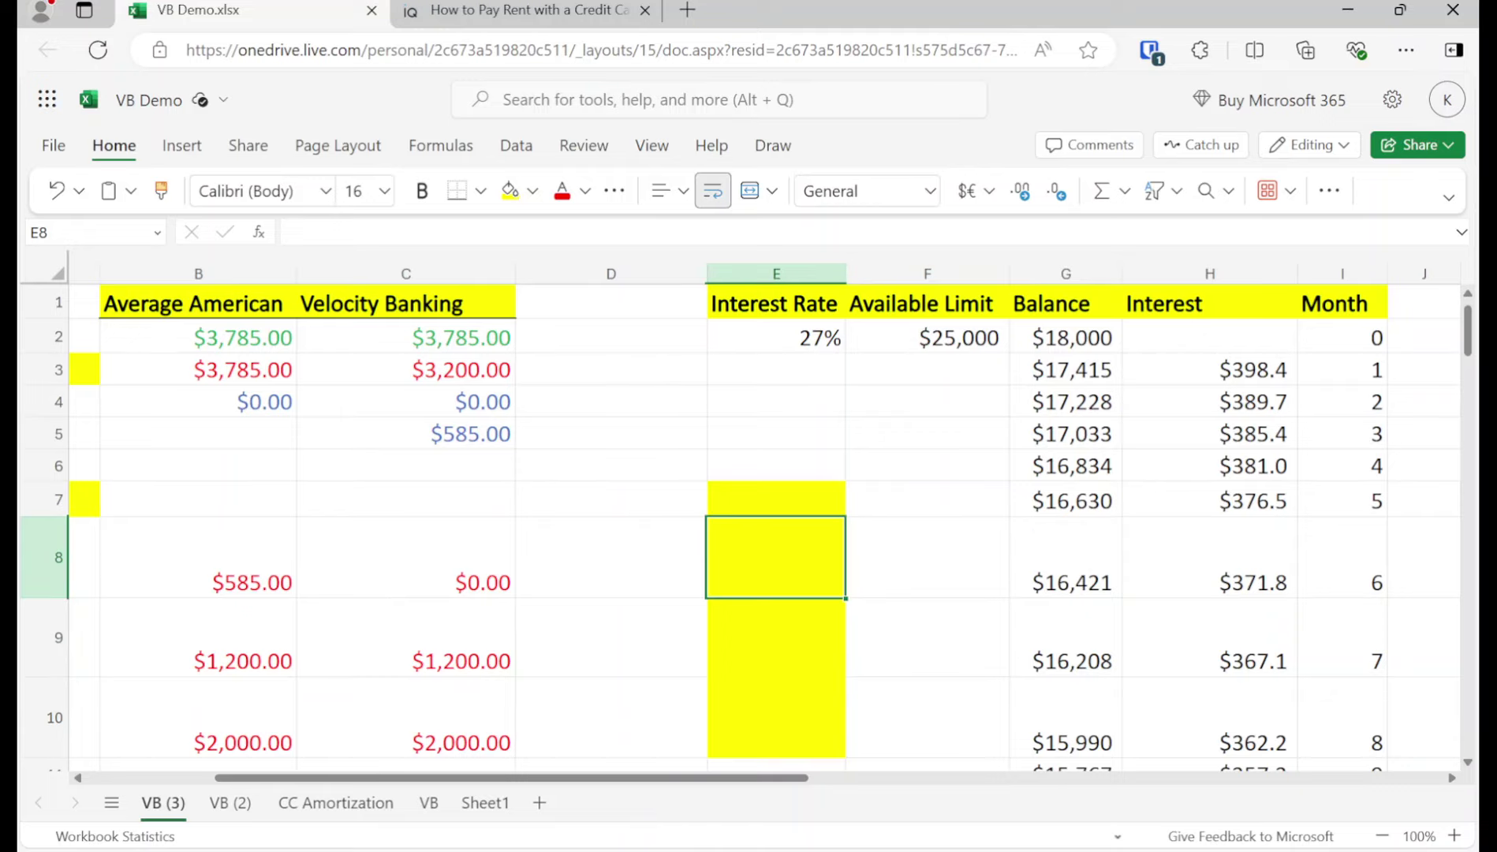
type("4.3 years")
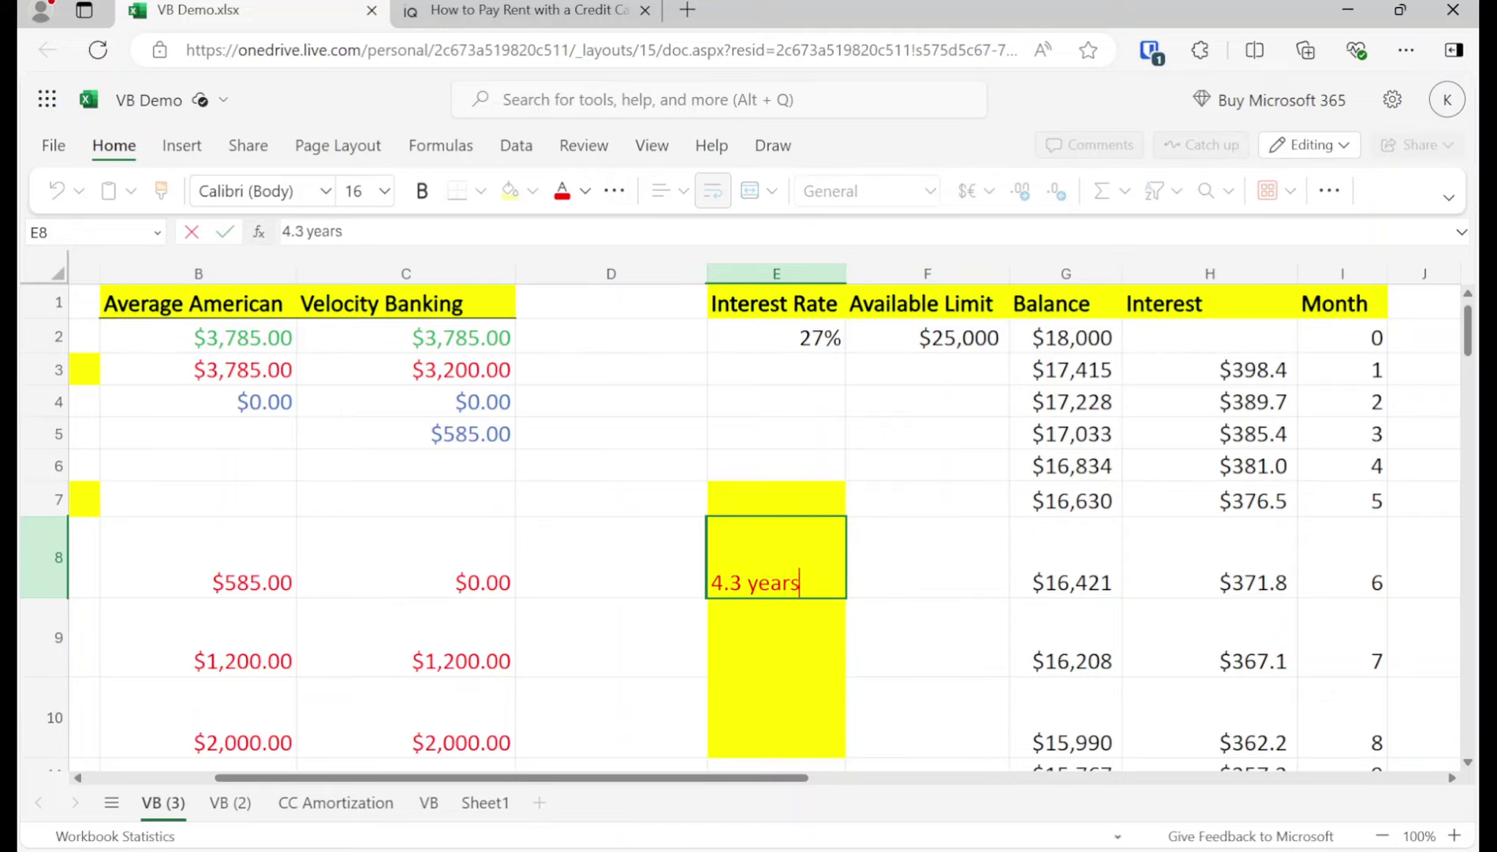
key("Return")
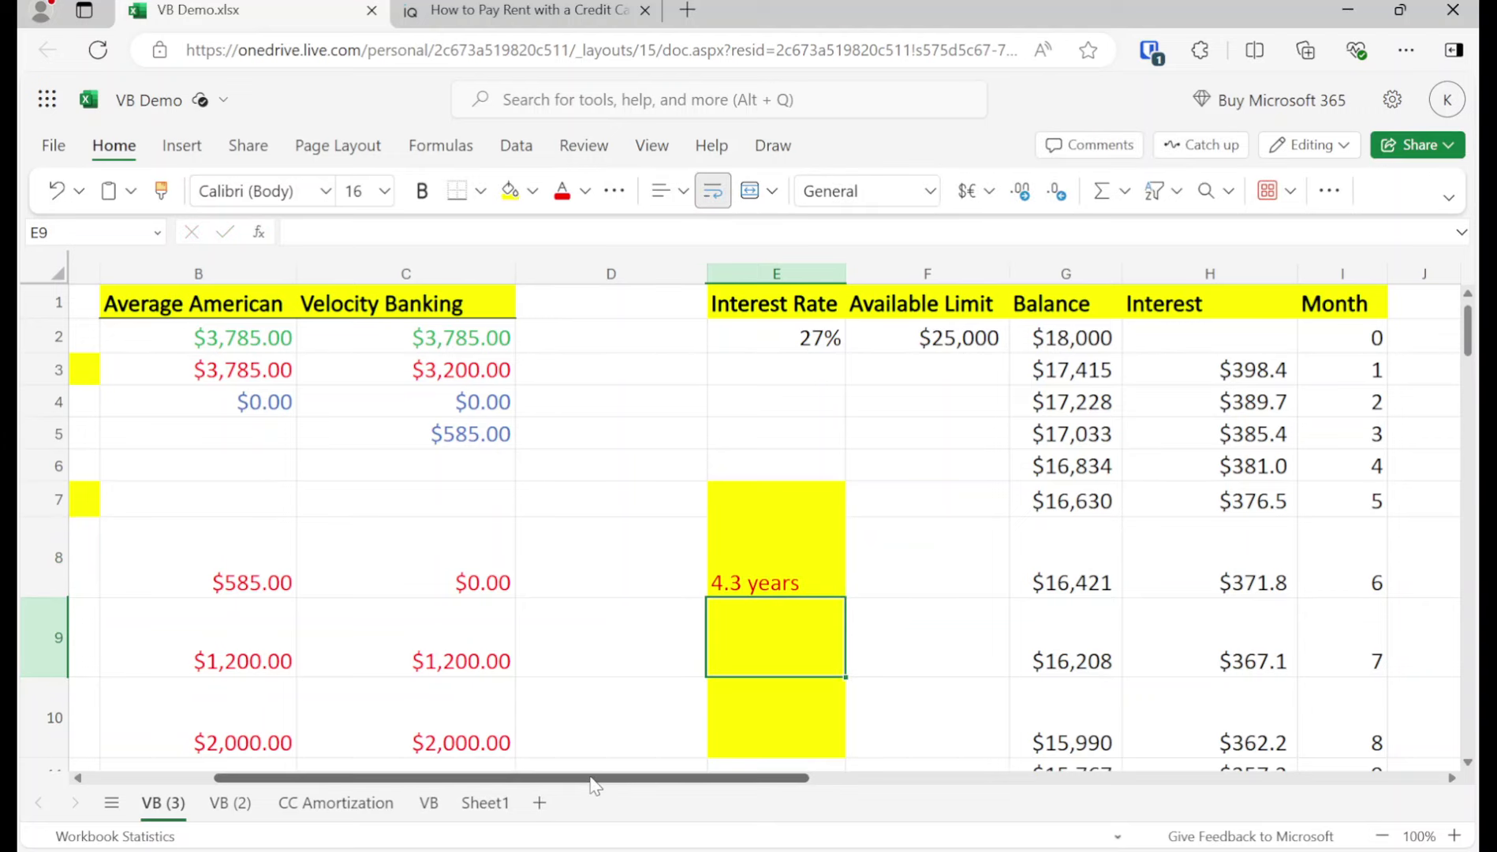
left_click_drag(595, 786, 352, 748)
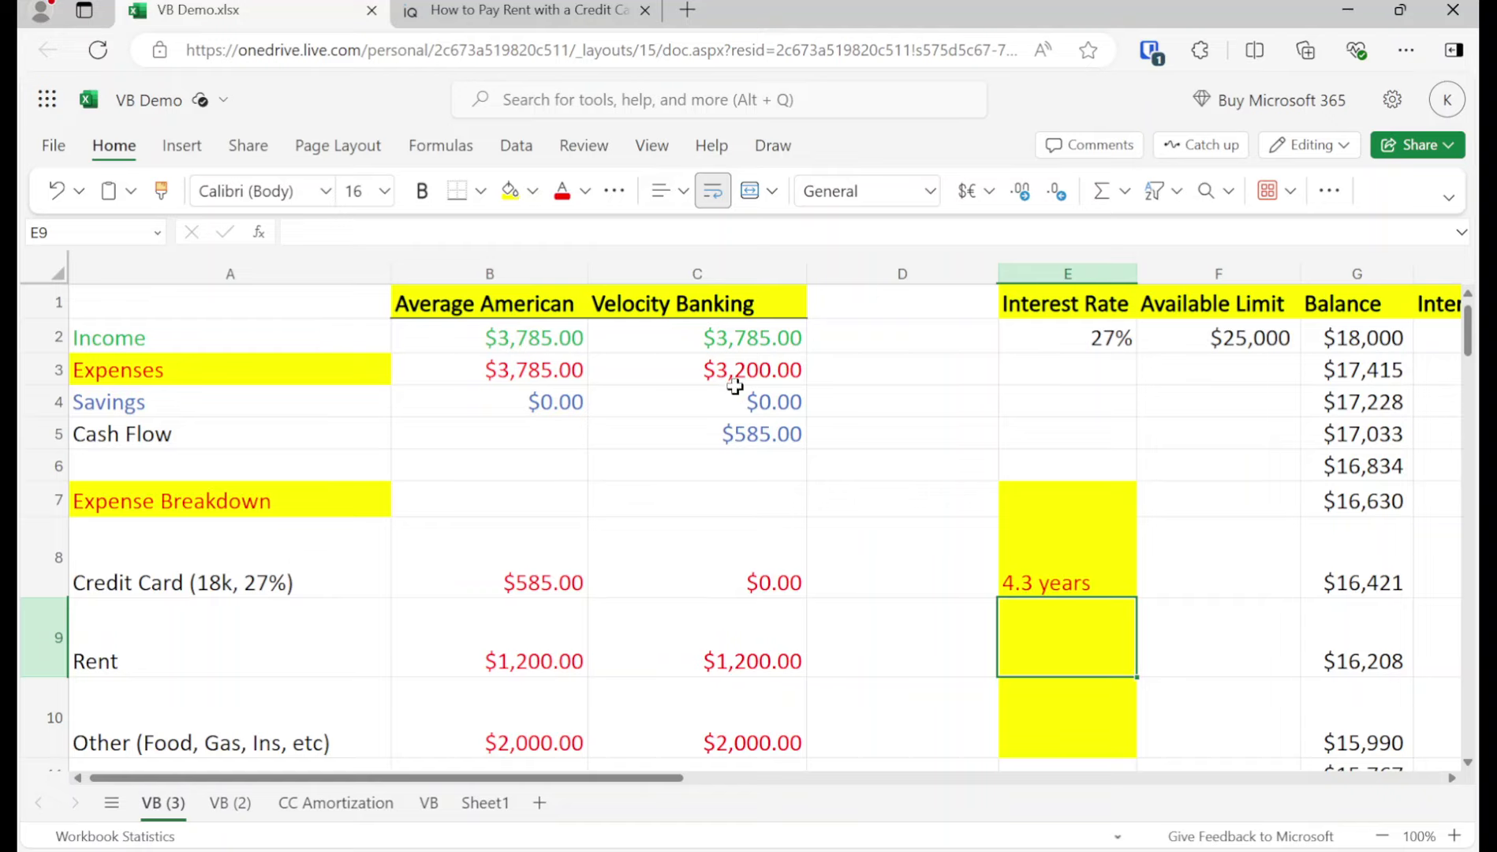
Select the Velocity Banking income in C2, then the rent amount in C9.
left_click(738, 339)
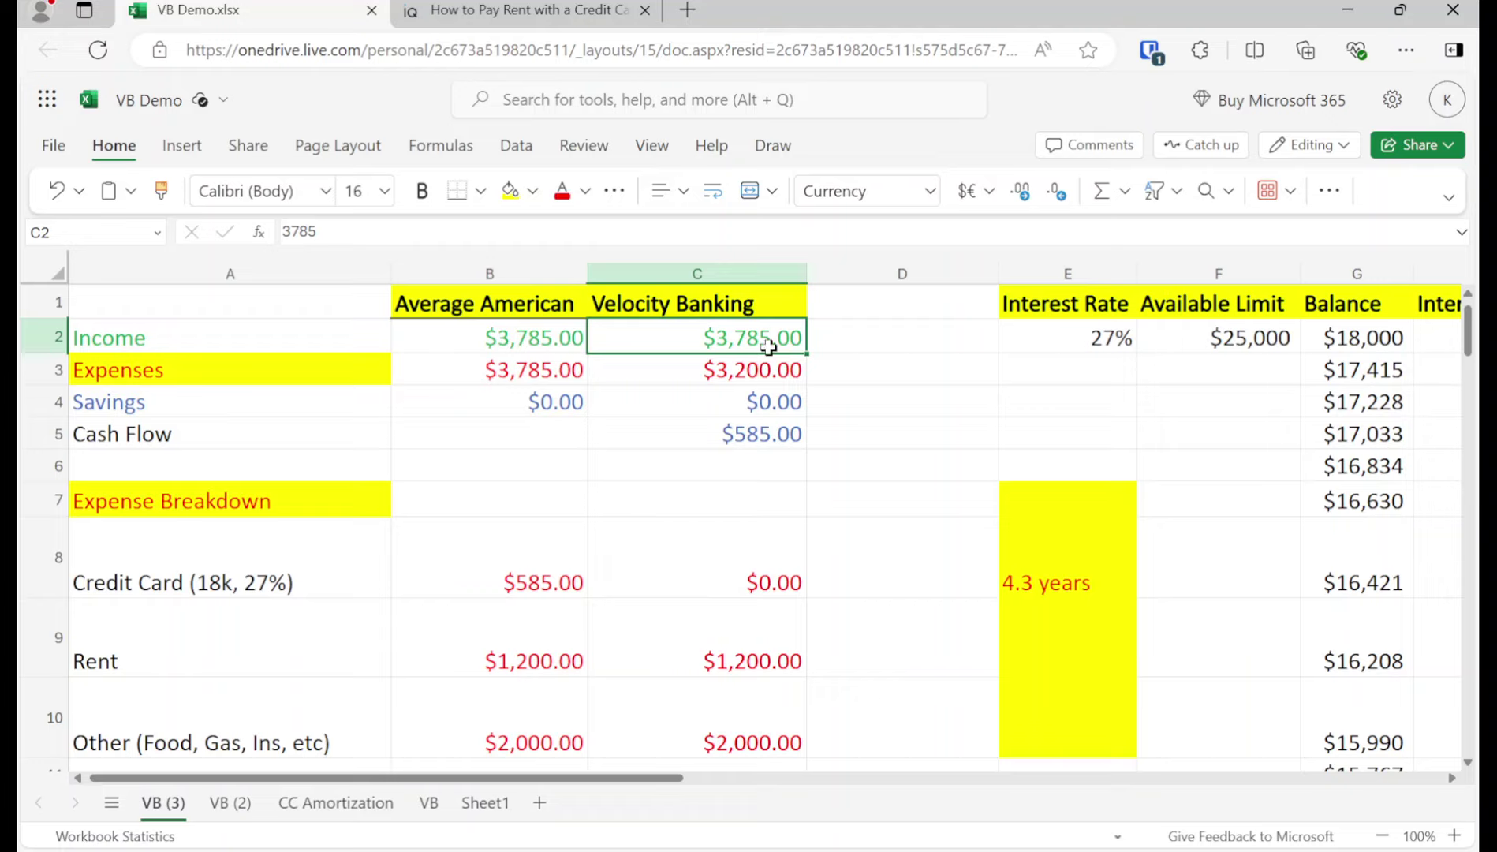
left_click(710, 661)
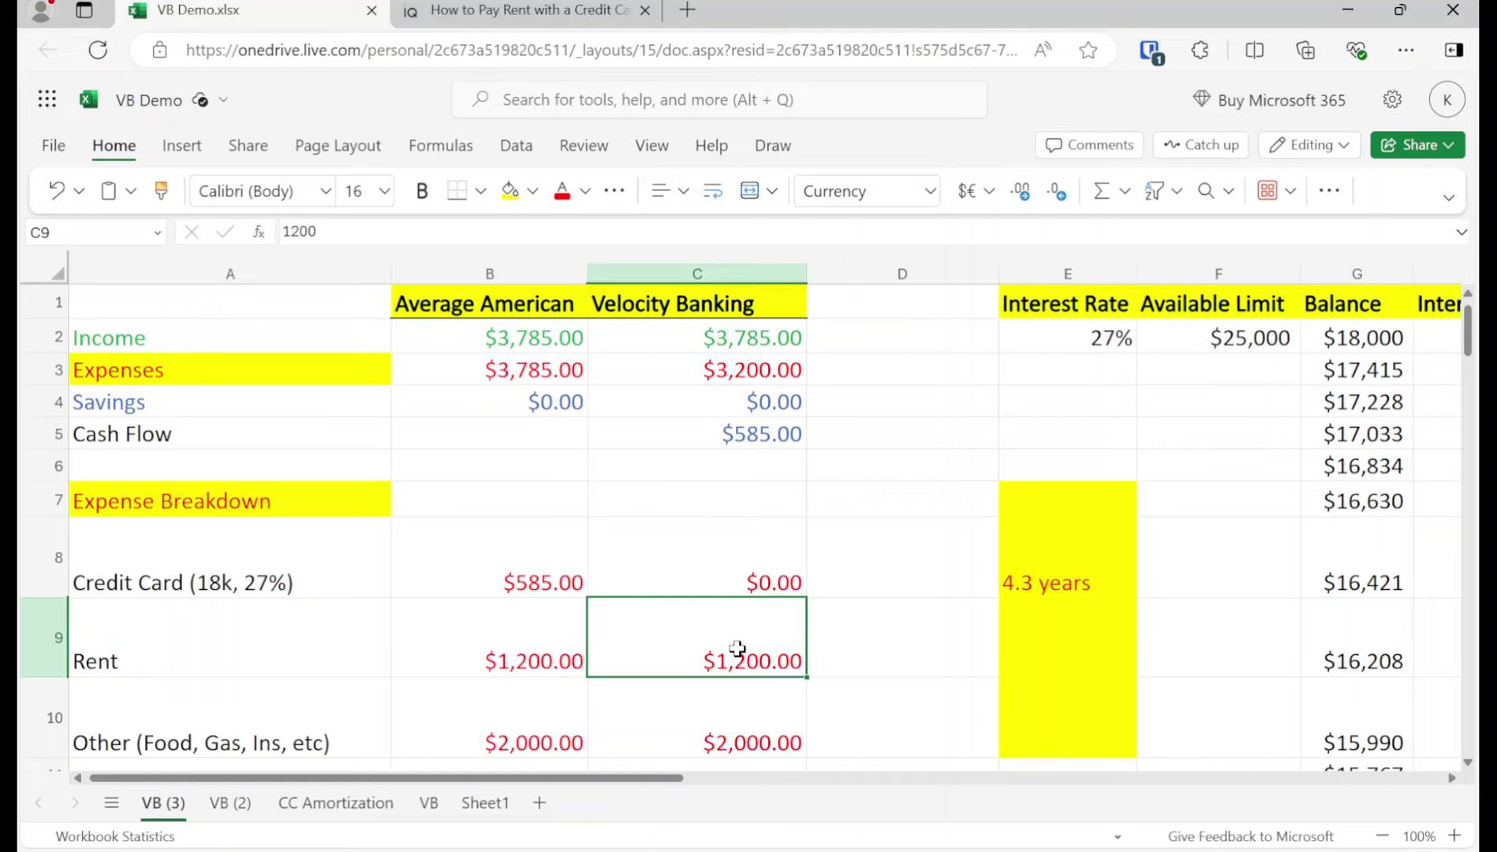
Try a rent of 400 in C9, then undo back to $1,200.
type("400")
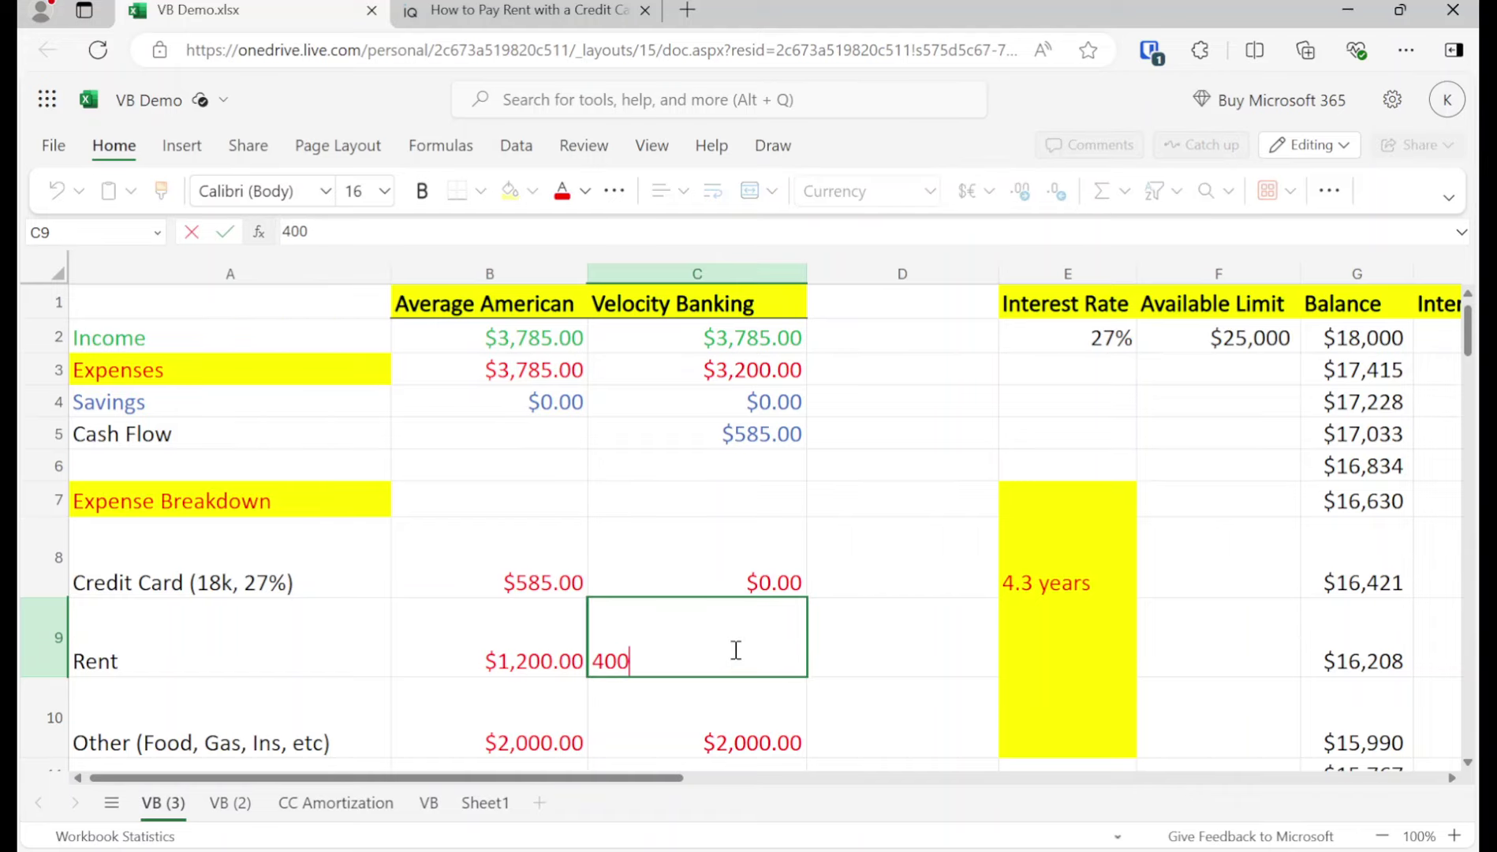
key("Return")
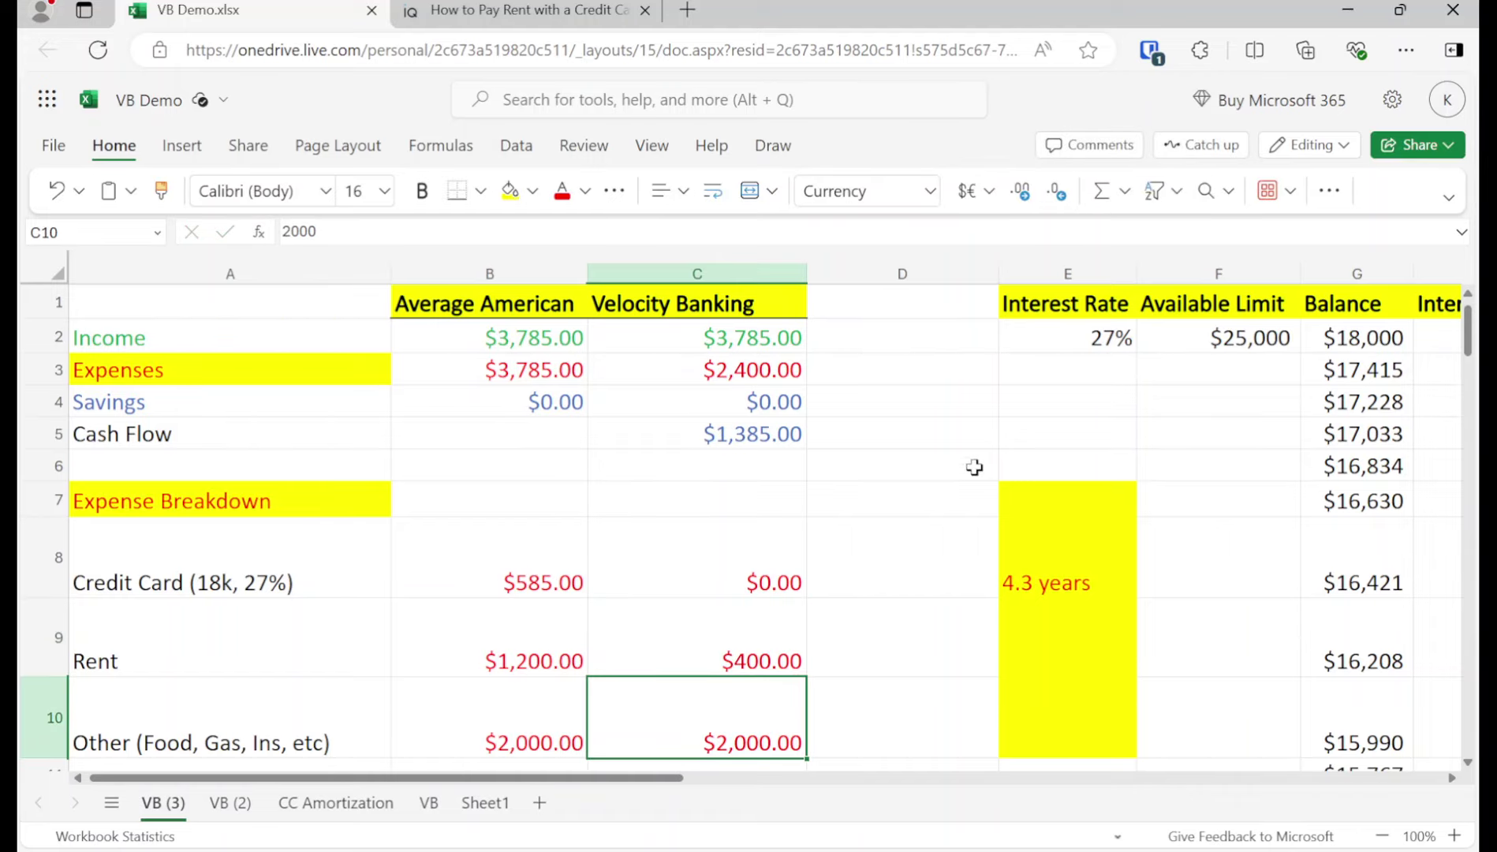
key("ctrl+z")
key("ctrl+z")
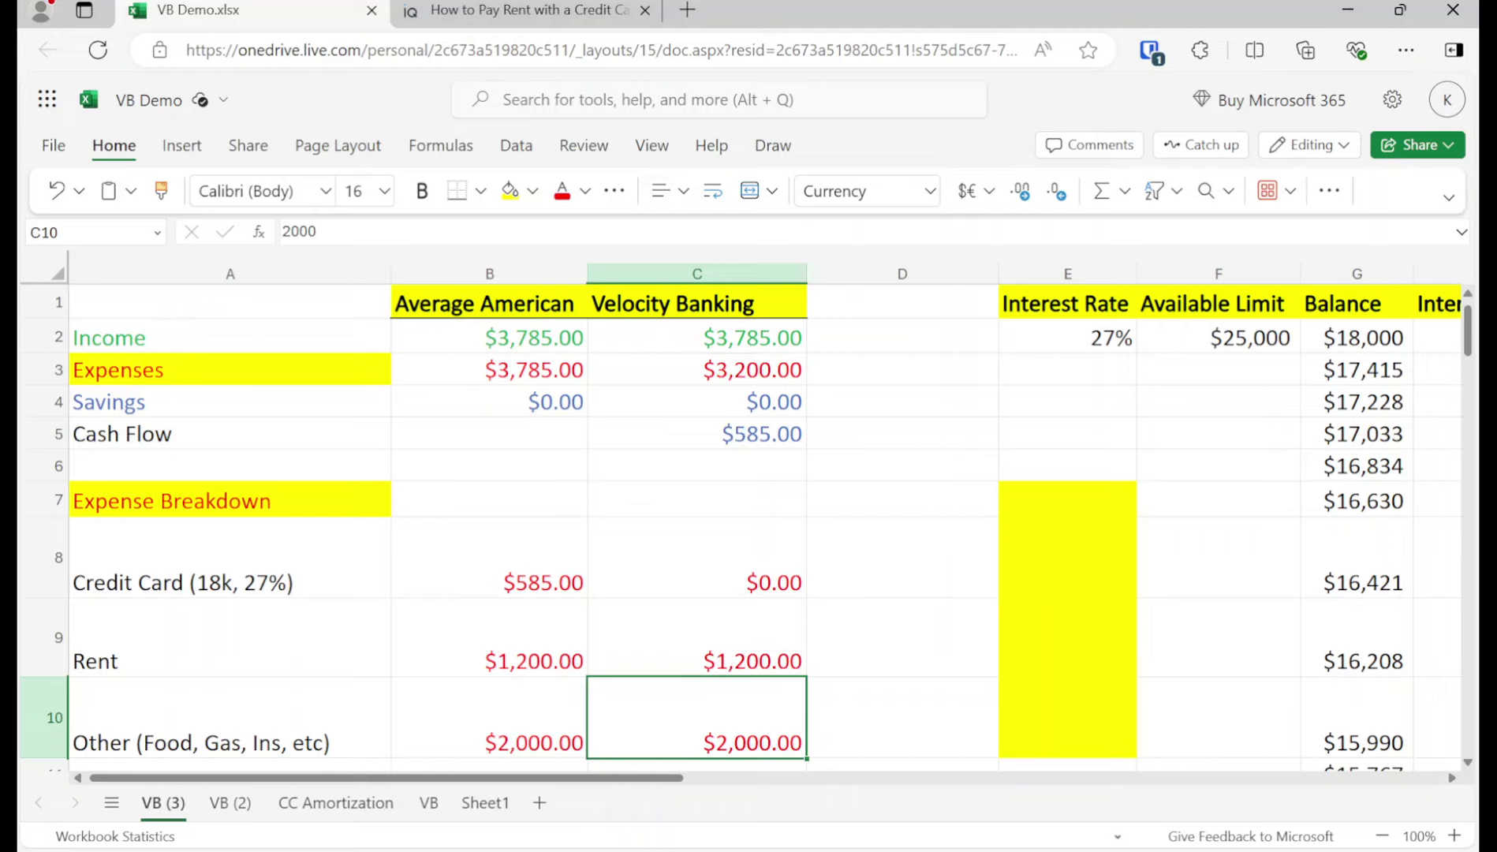
Enter =52/12 in E44 to convert 52 months into years.
key("Up")
key("Up")
key("Up")
key("Up")
key("Up")
key("Up")
key("Down")
key("Down")
key("Down")
key("Up")
key("Up")
key("Up")
key("Up")
key("Up")
key("Left")
key("Up")
key("Down")
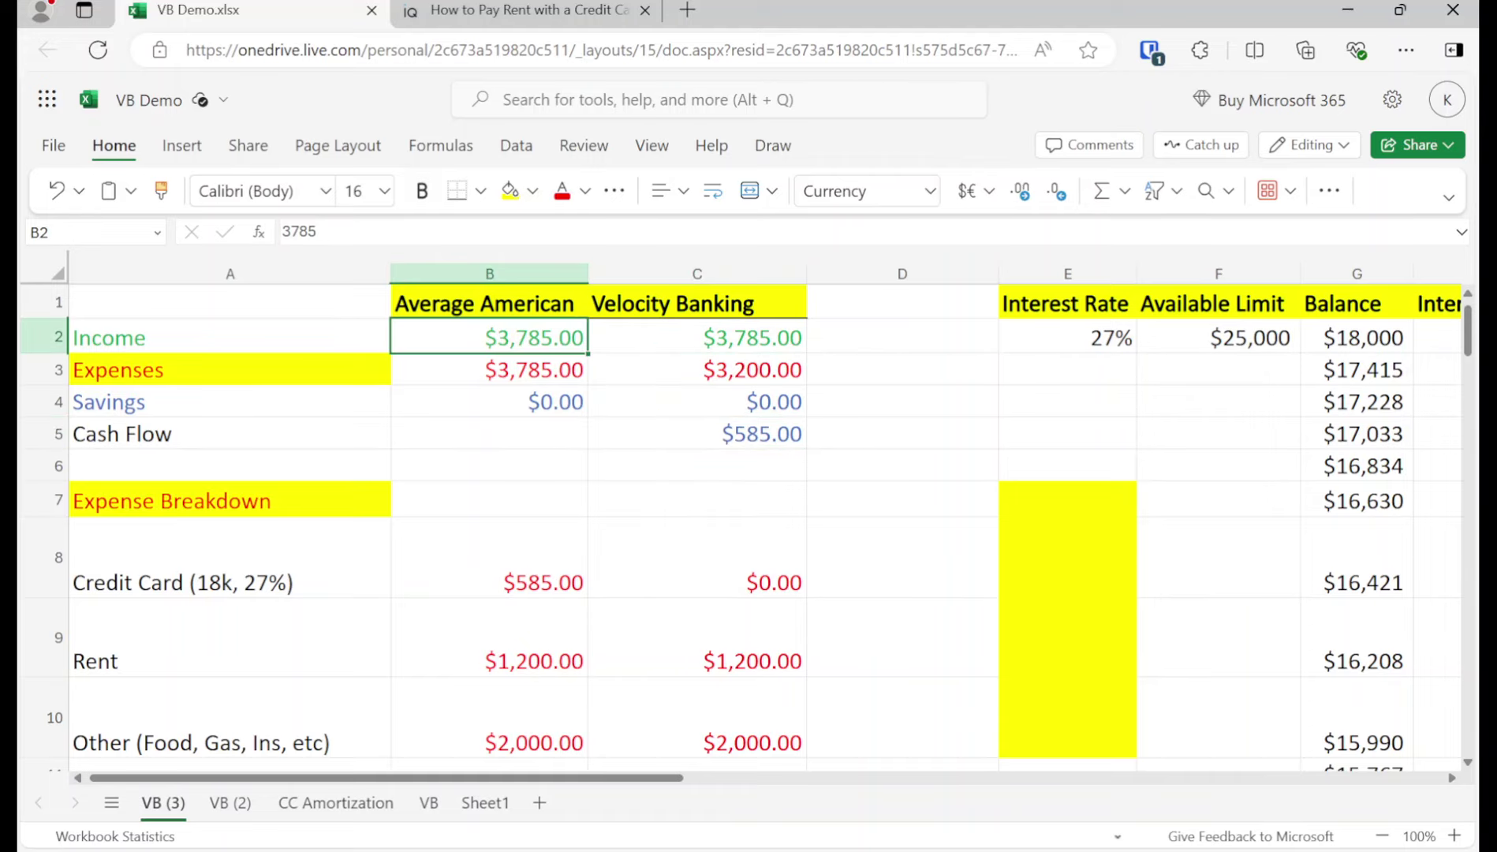
key("Right")
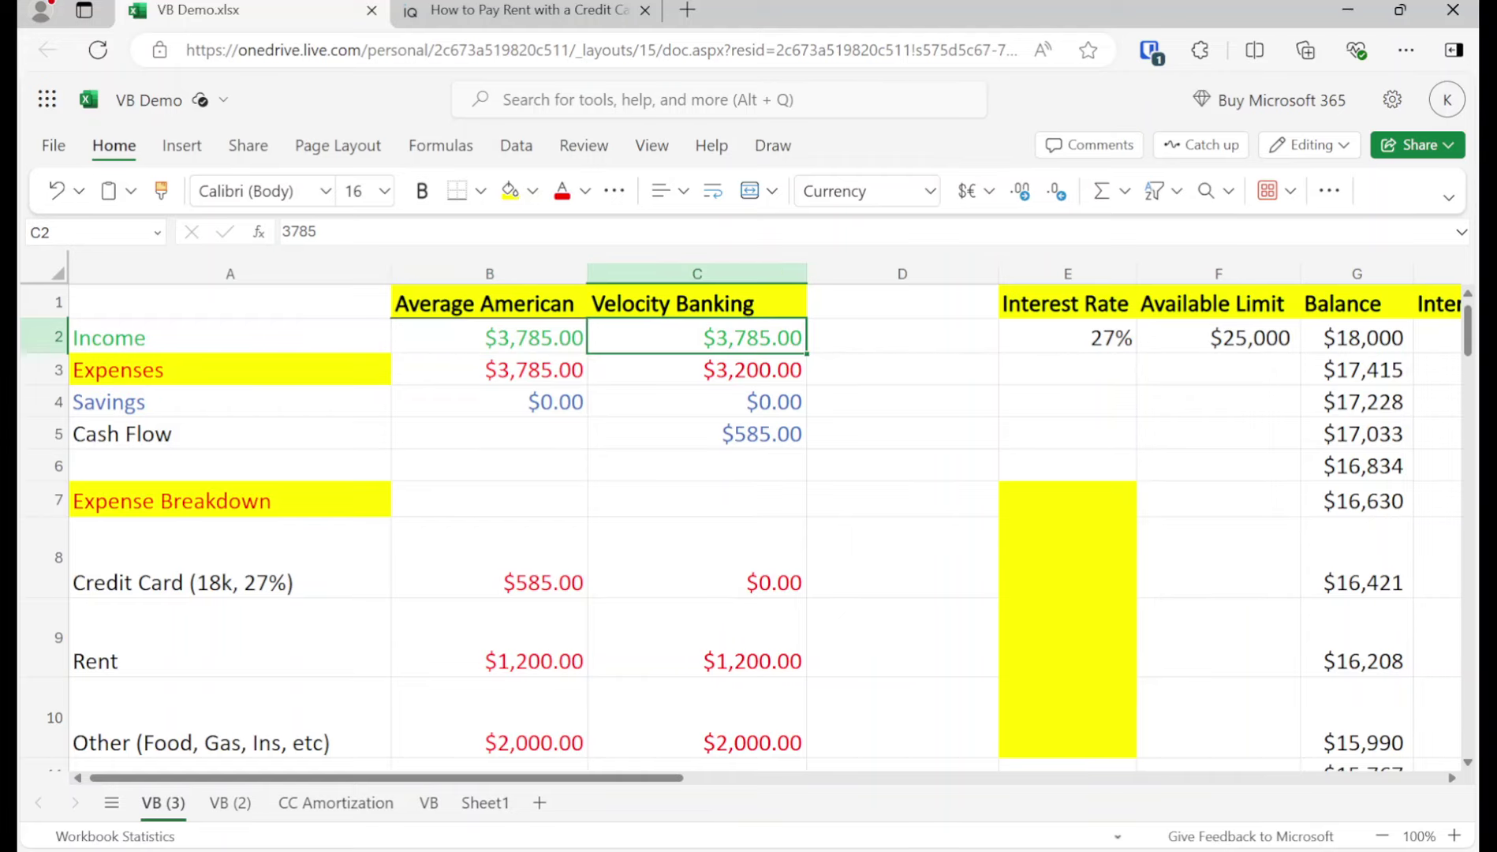
key("Right")
key("Right")
key("Right")
key("Right")
key("Right")
key("Right")
key("Right")
key("Right")
key("Left")
key("Left")
key("Left")
key("Down")
key("Left")
key("Left")
key("Left")
key("Down")
key("Down")
key("Down")
key("Down")
key("Down")
key("Down")
key("Down")
key("Down")
key("Down")
key("Down")
key("Down")
key("Down")
key("Down")
key("Down")
key("Down")
key("Down")
key("Down")
key("Down")
key("Down")
key("Down")
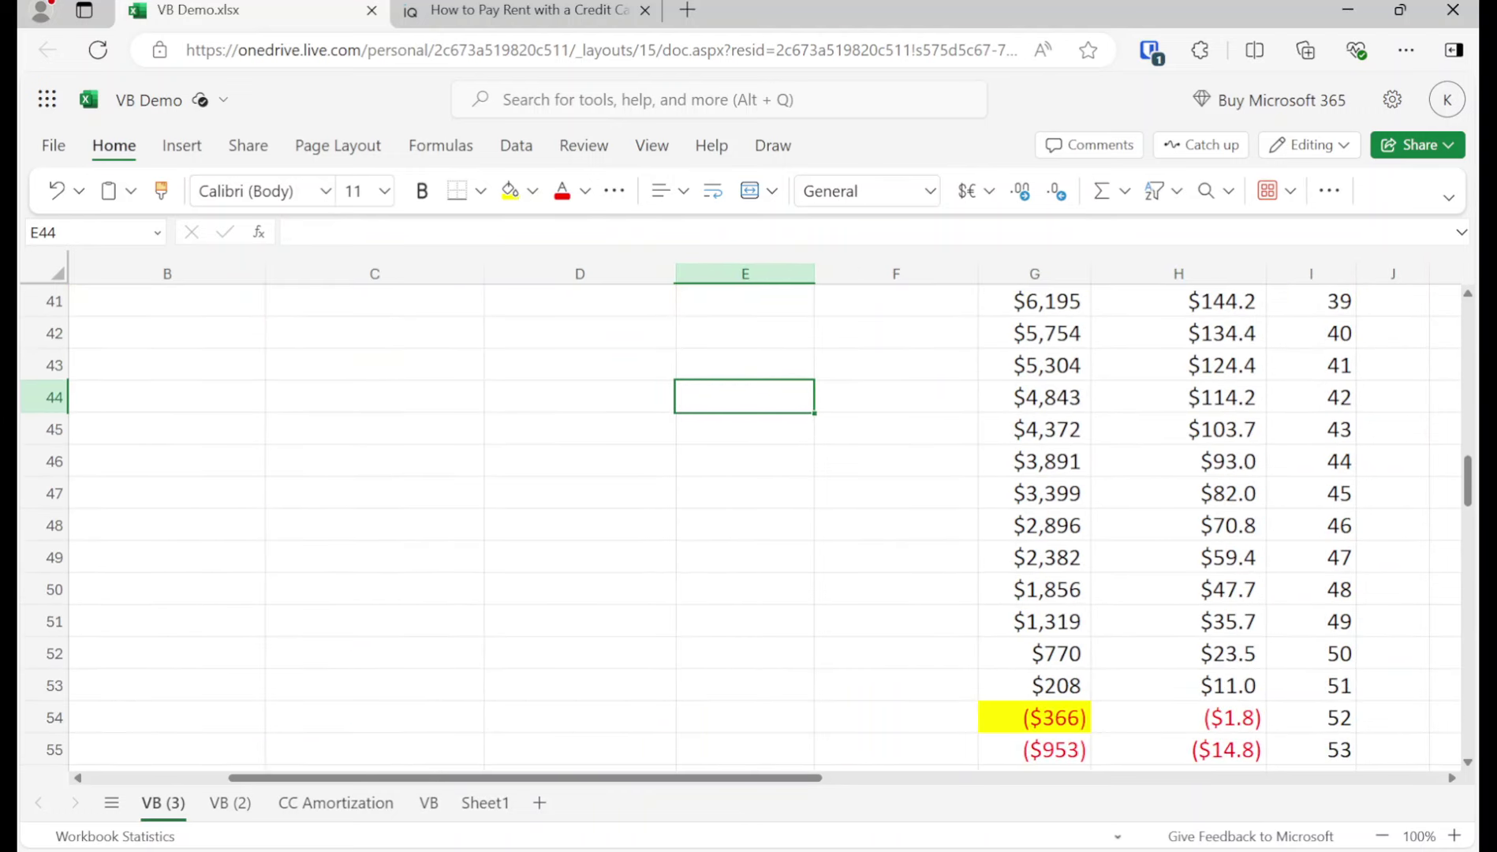
type("=52/12")
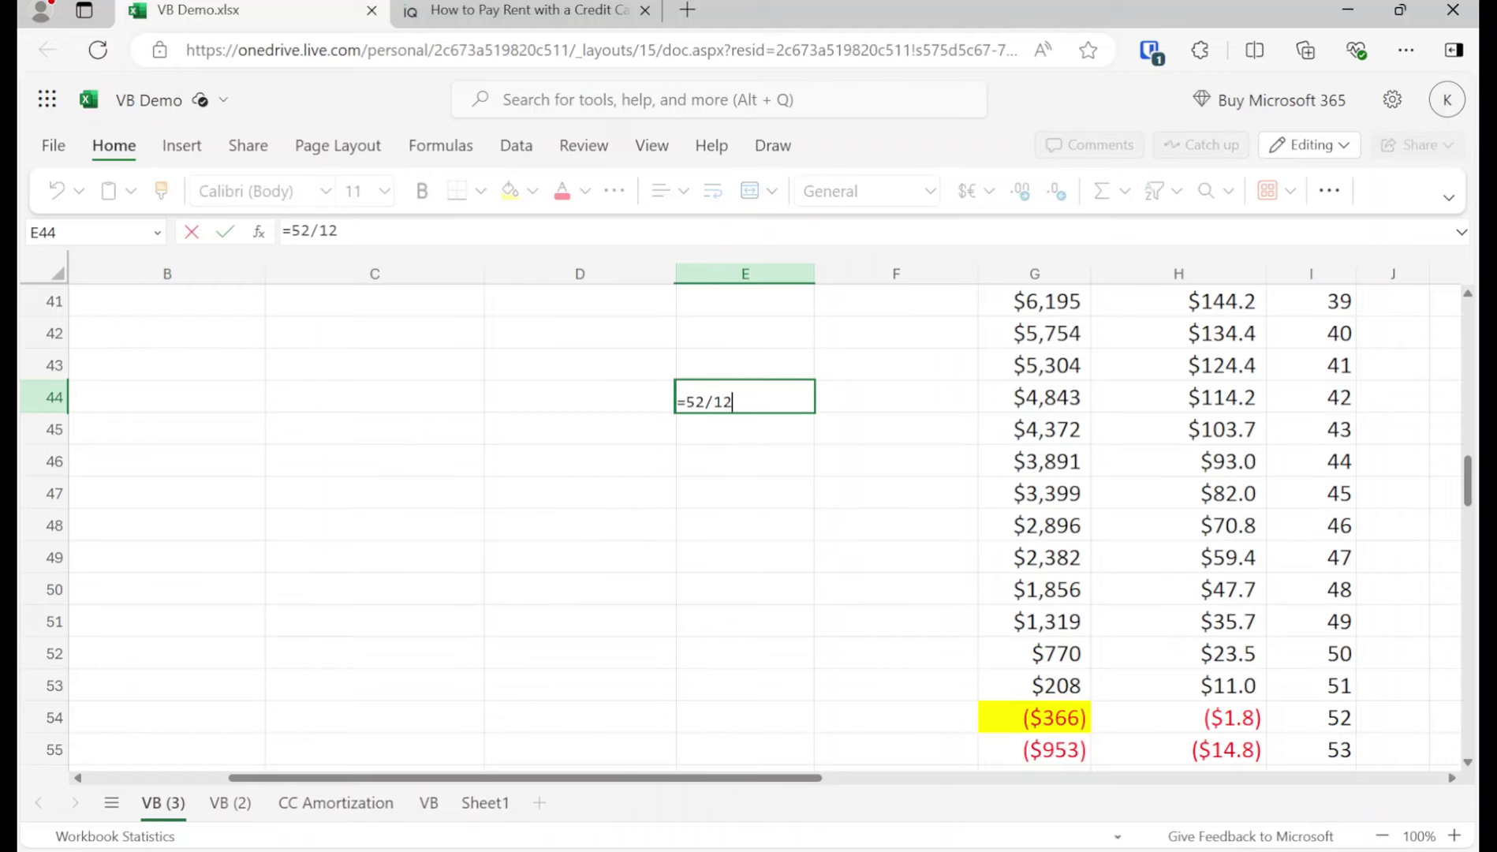
key("Return")
key("Up")
key("Up")
key("Up")
key("Up")
key("Up")
key("Up")
key("Up")
key("Up")
key("Up")
key("Up")
key("Up")
key("Up")
key("Up")
key("Up")
key("Up")
key("Up")
key("Up")
key("Up")
key("Up")
key("Up")
key("Up")
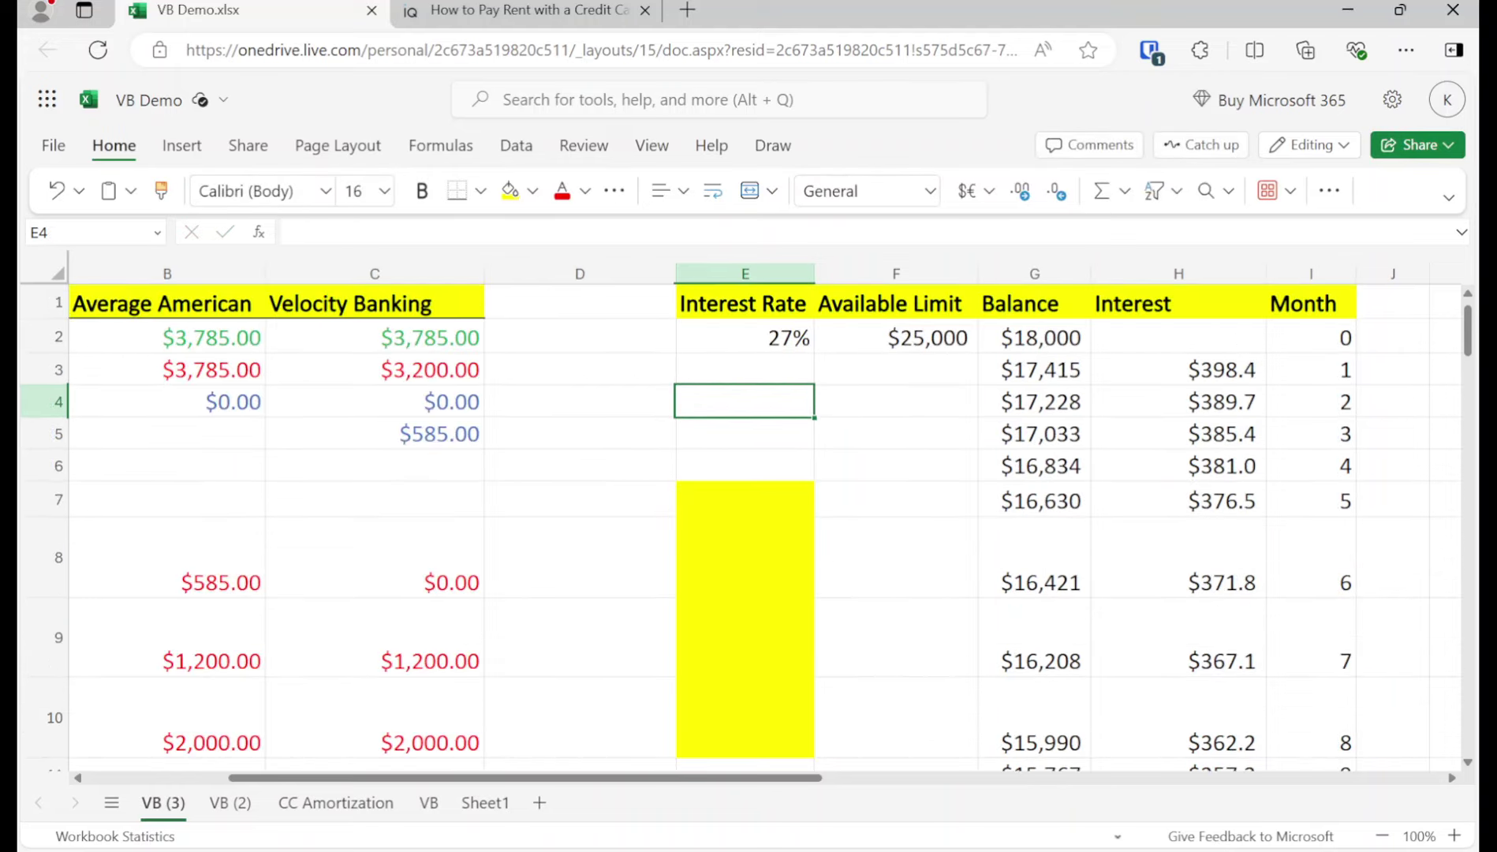
key("Left")
key("Left")
key("Left")
key("Left")
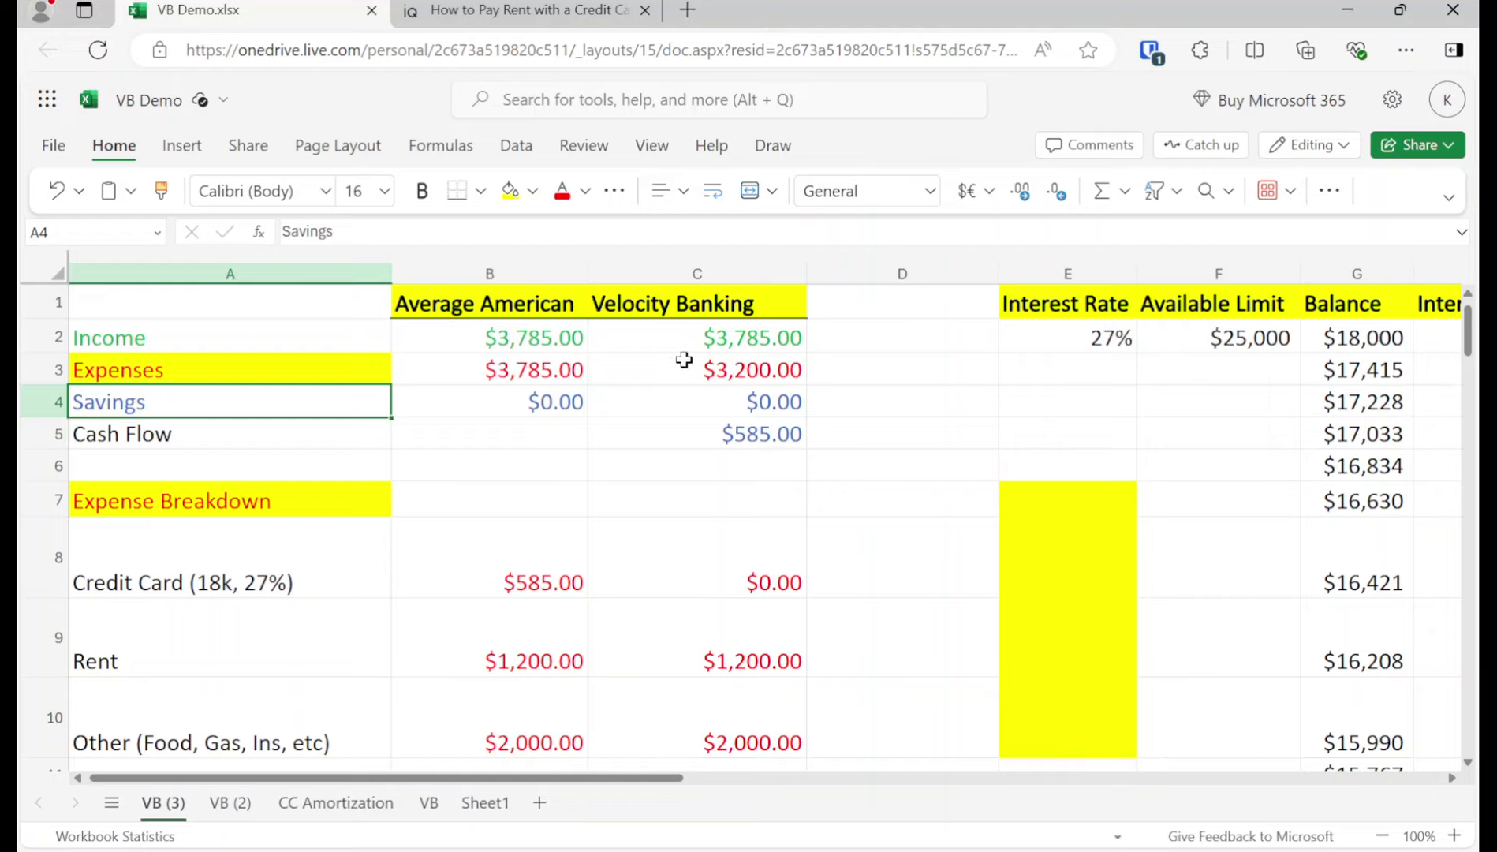
left_click(691, 328)
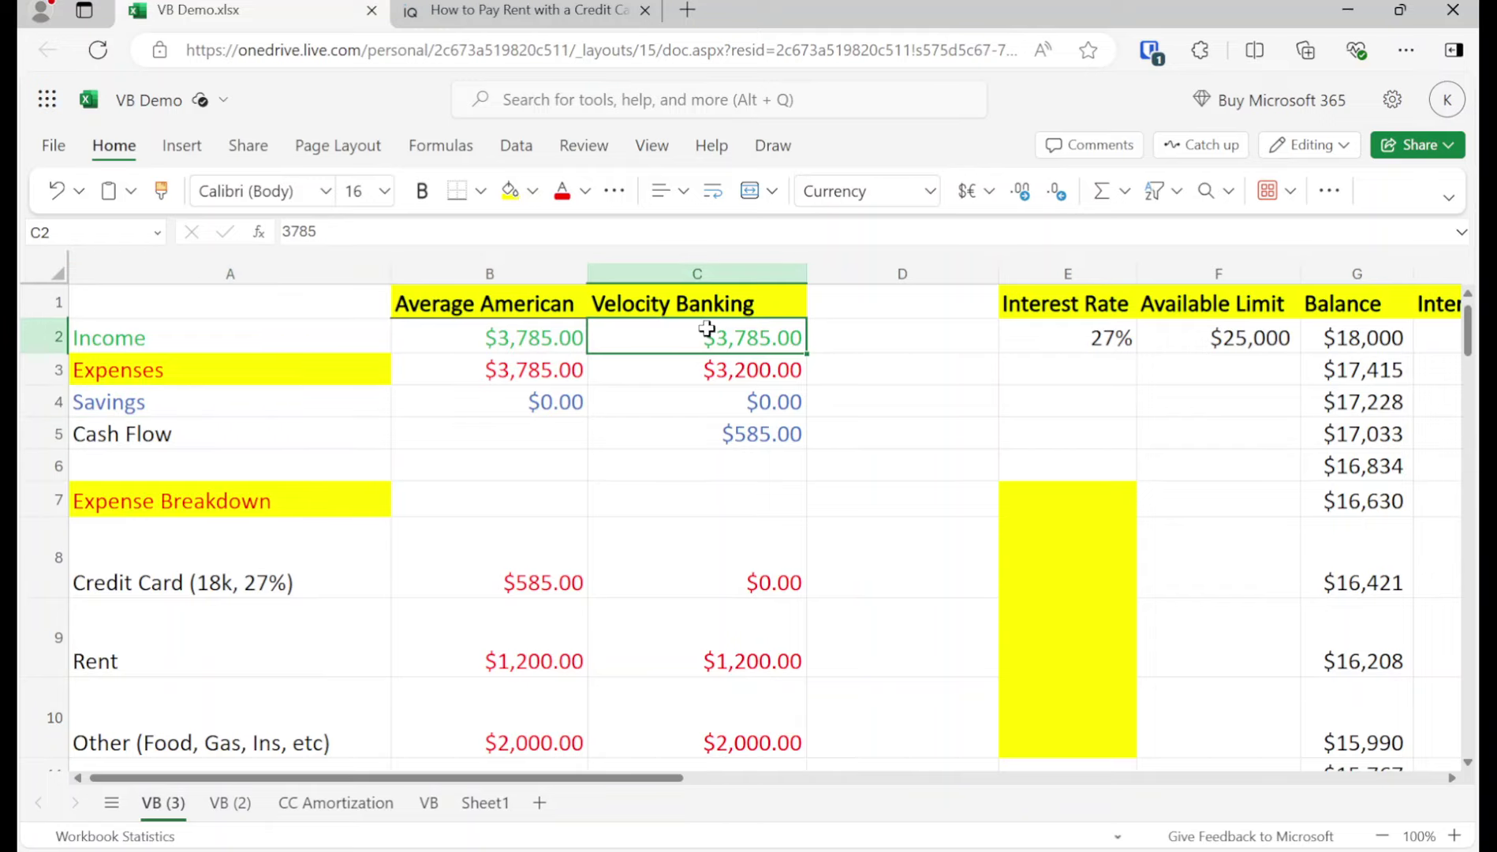
left_click(791, 440)
left_click(328, 582)
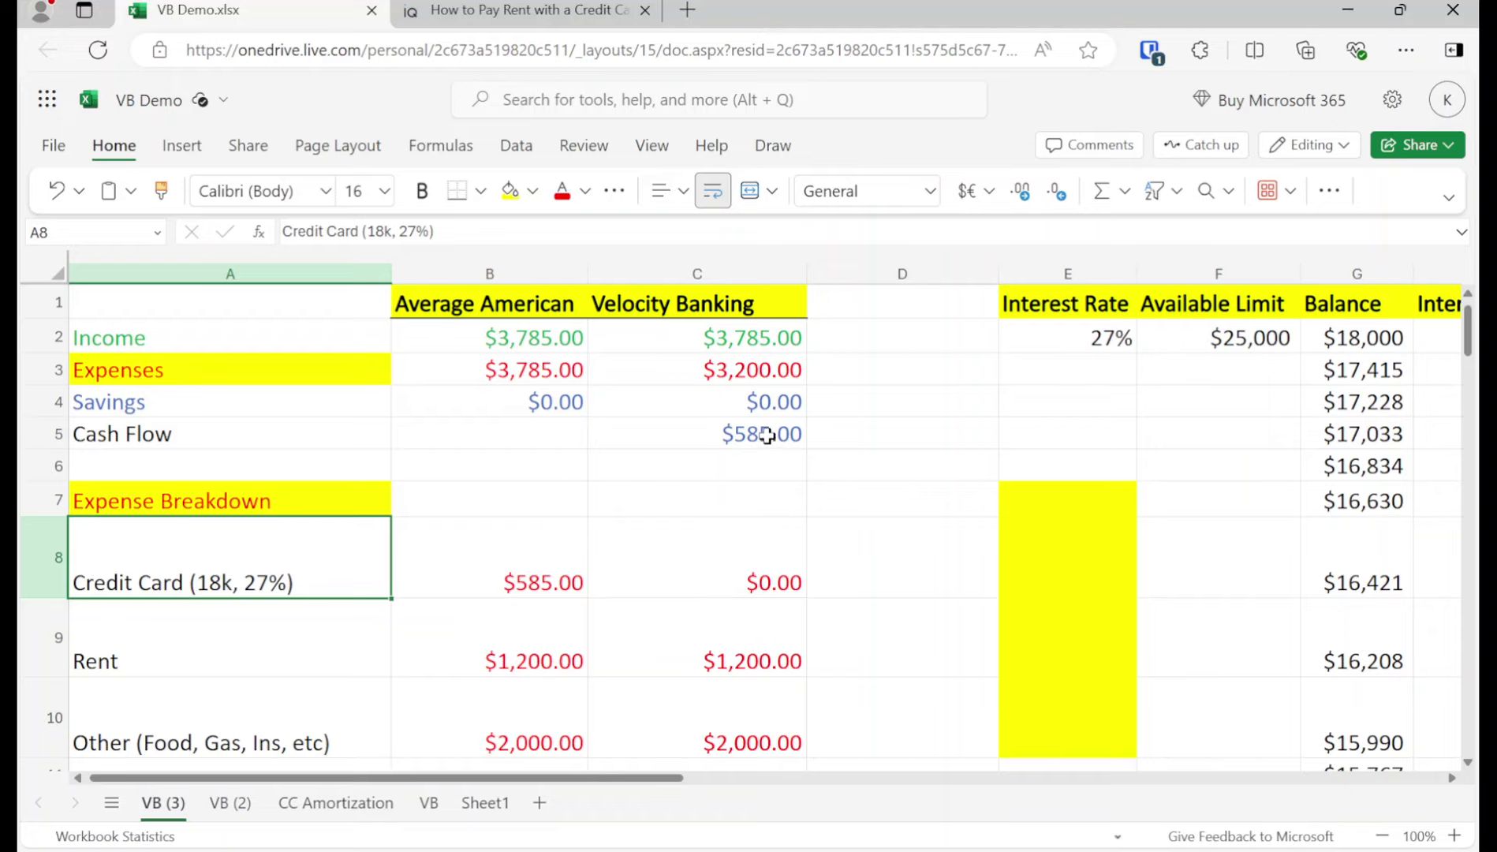
left_click(743, 553)
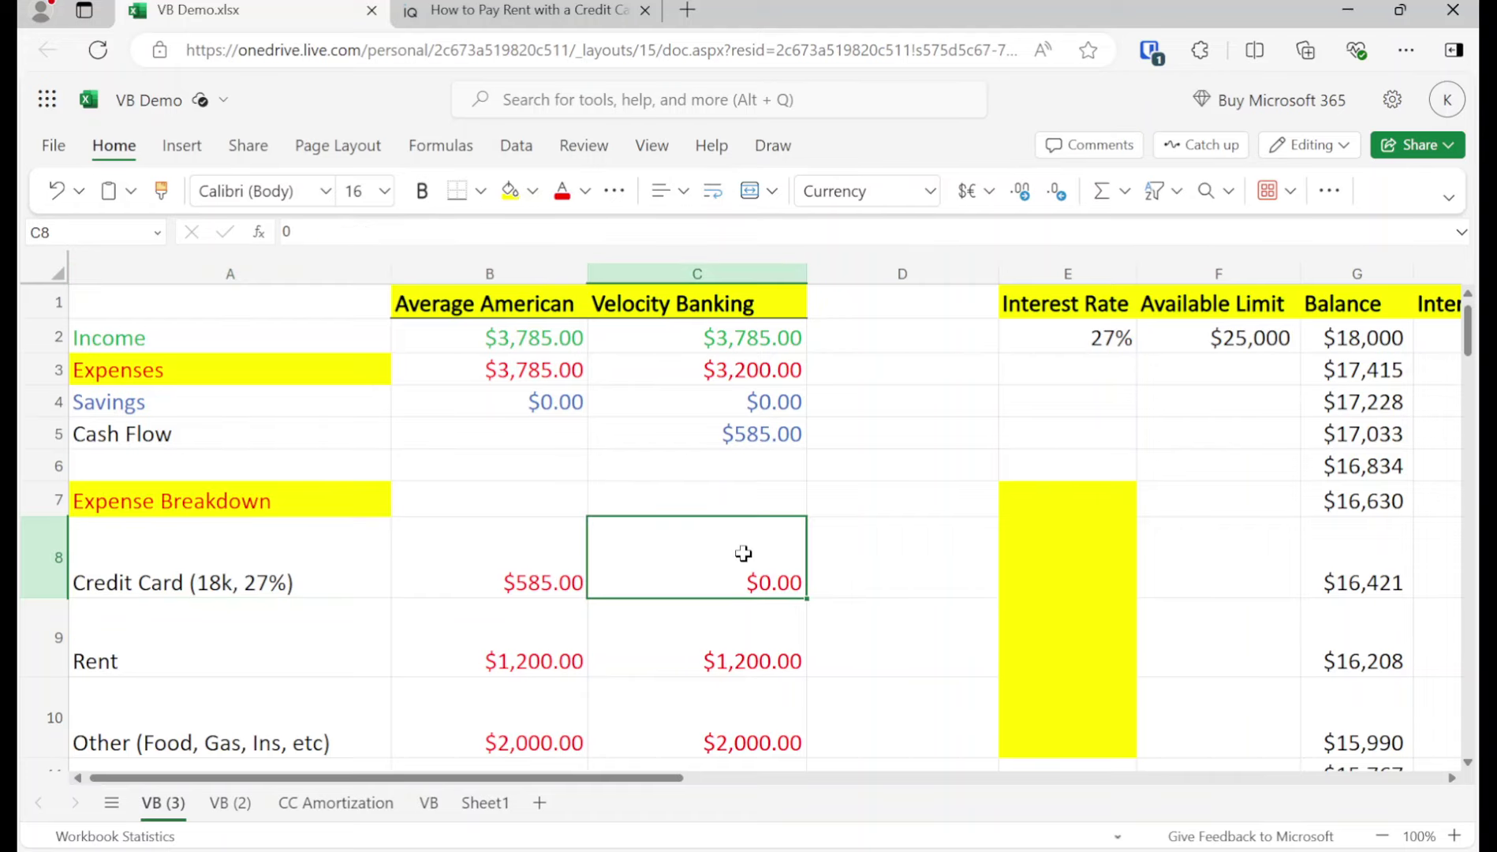
left_click(511, 399)
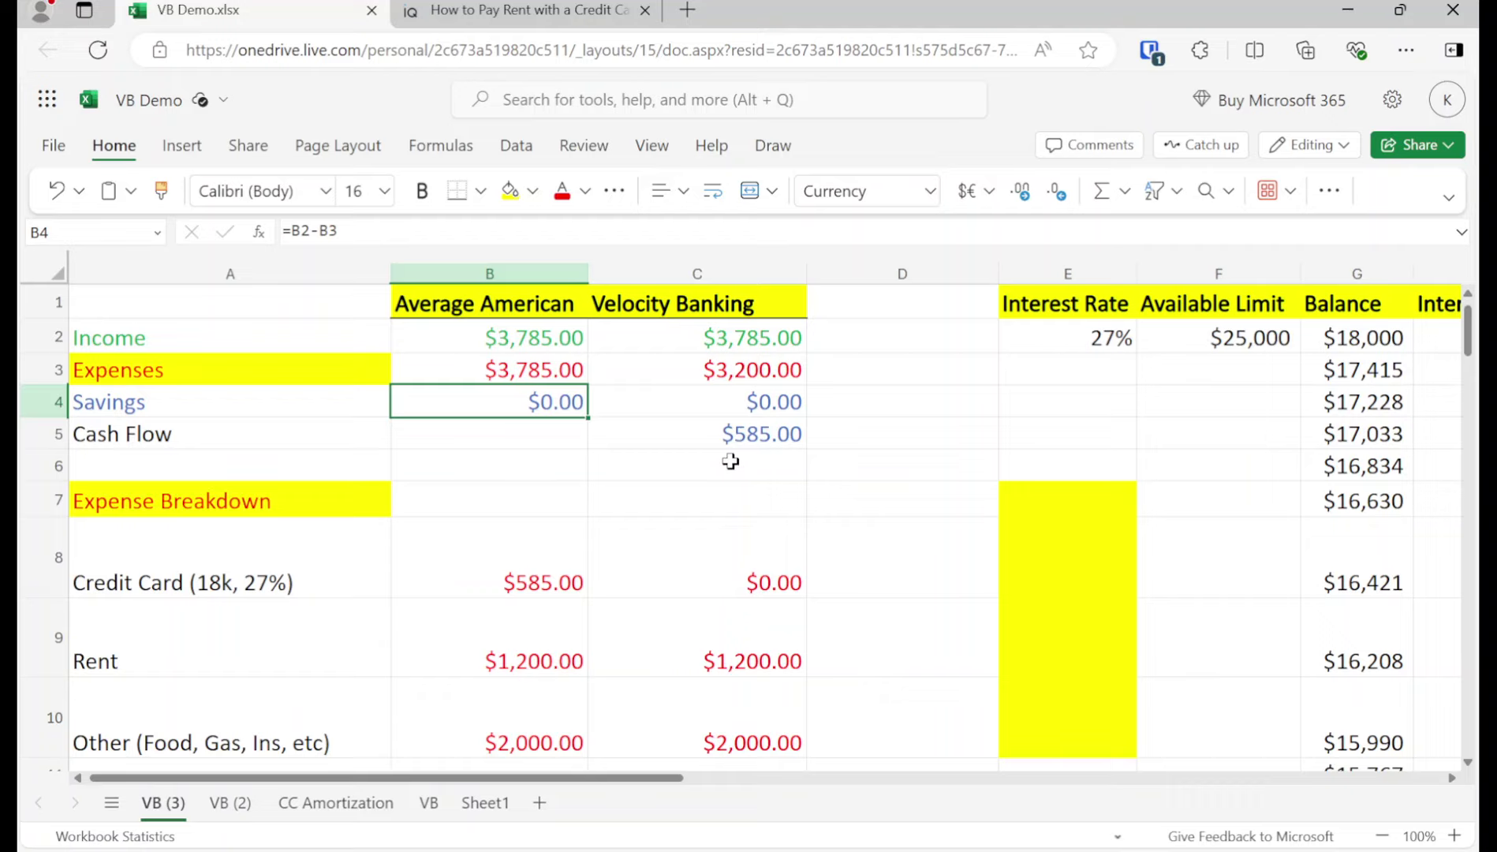
left_click(707, 341)
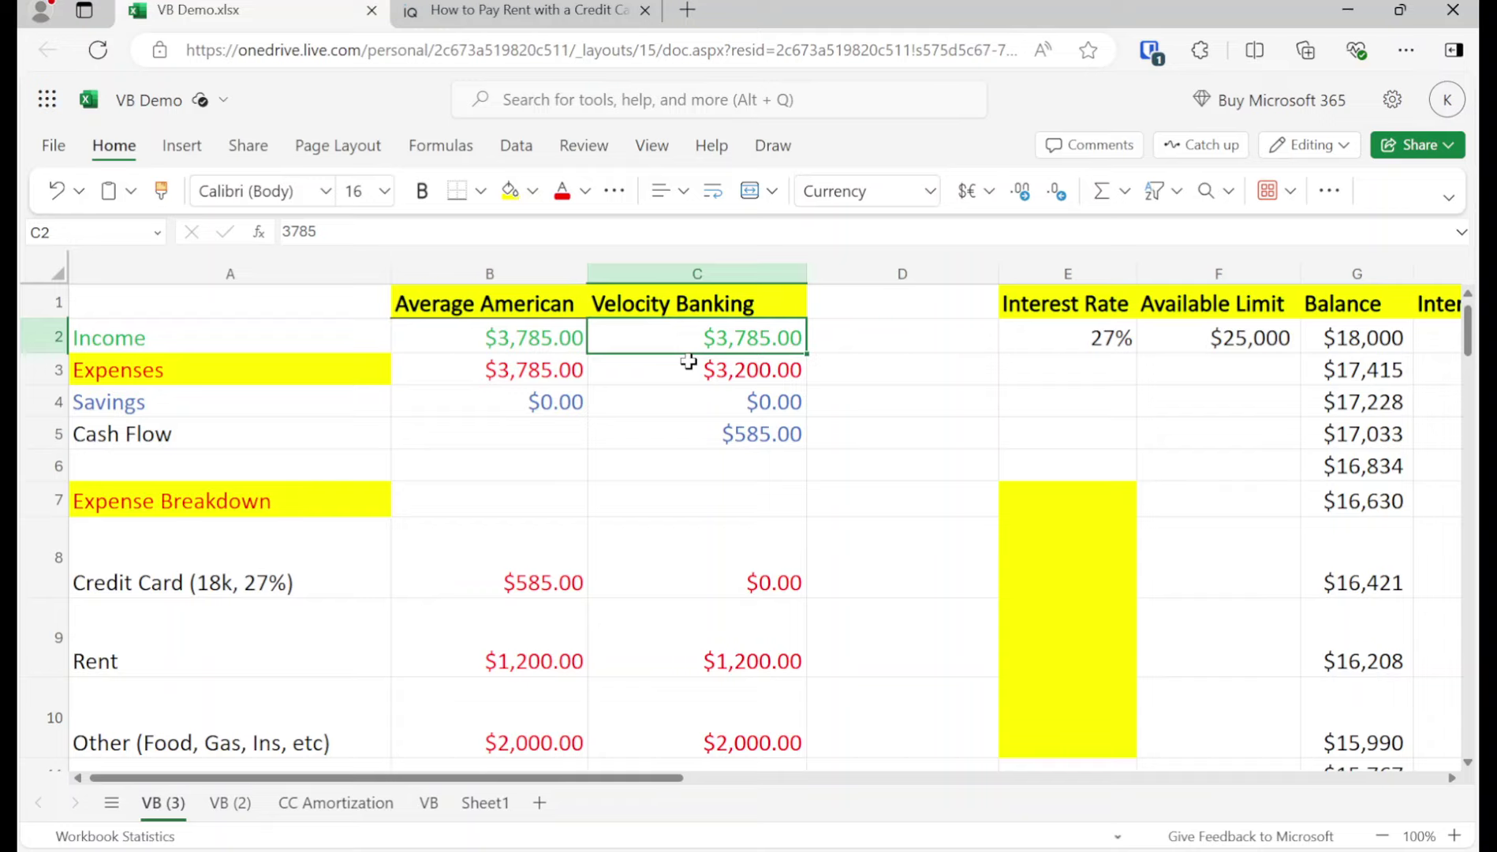